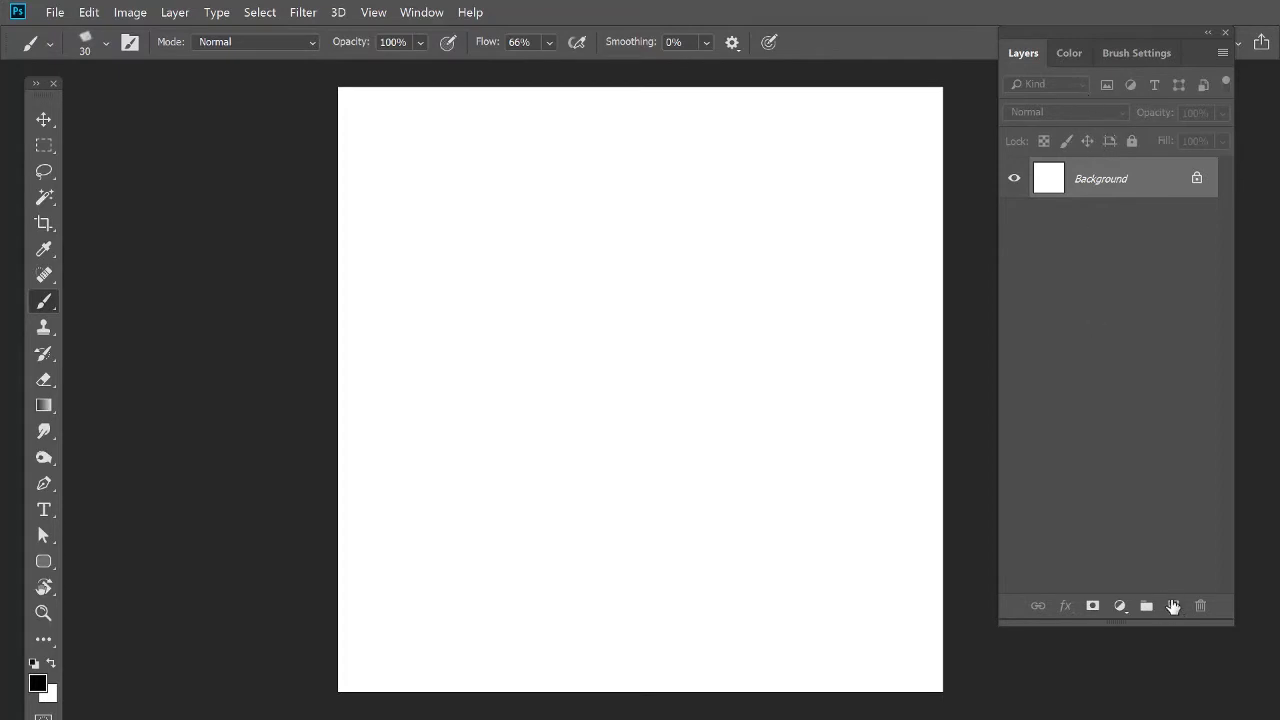
Step: Add a new layer and set up the KYLE Ultimate 2B Pencil brush at size 25
left_click(1172, 606)
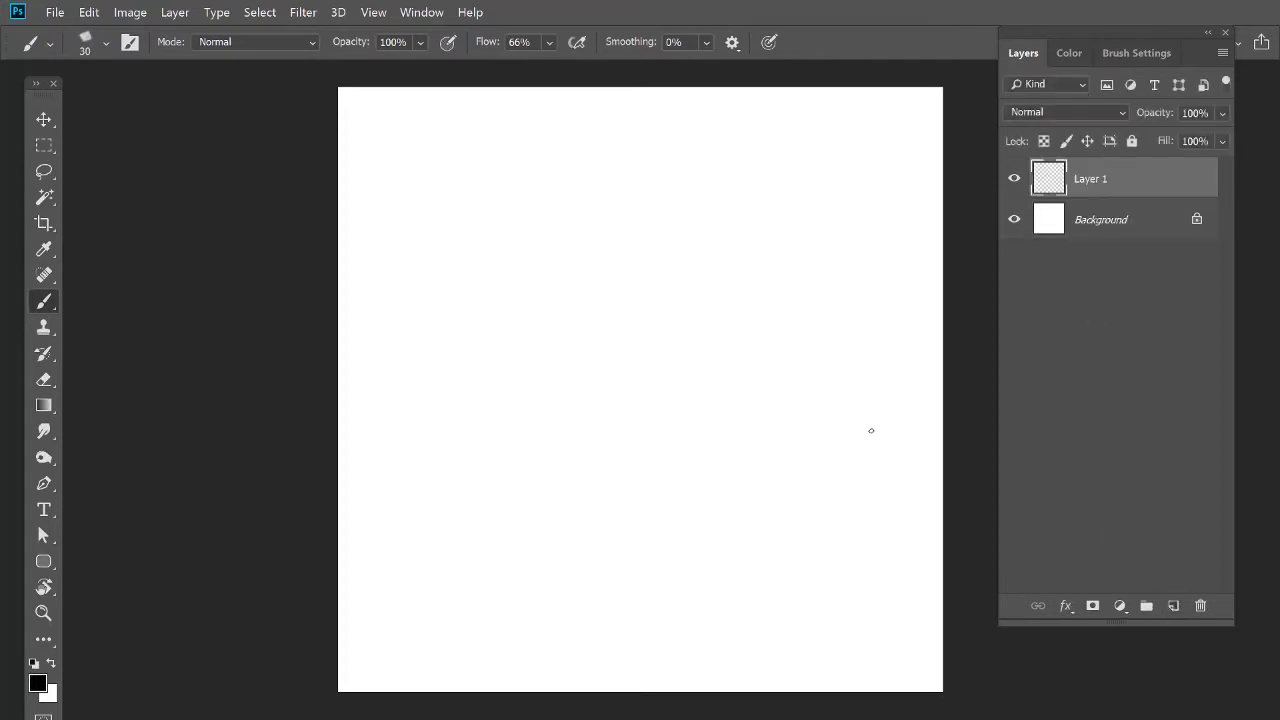
left_click(50, 42)
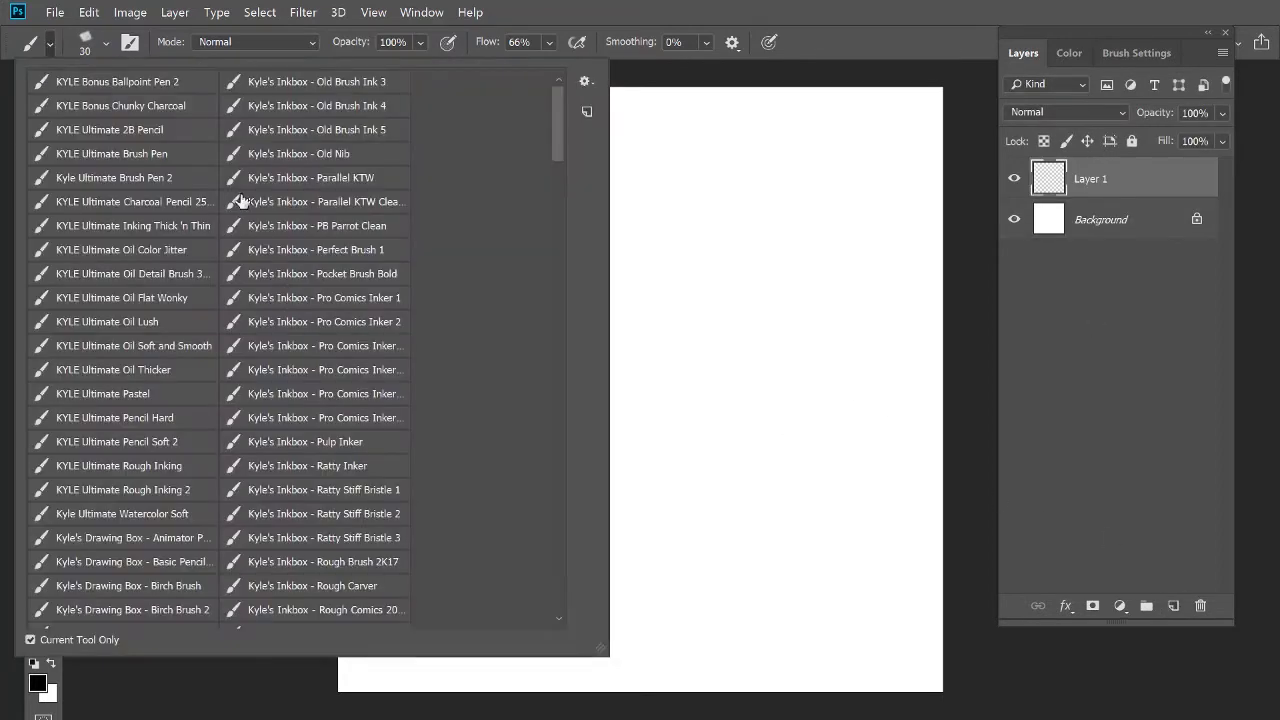
left_click(176, 131)
key("Return")
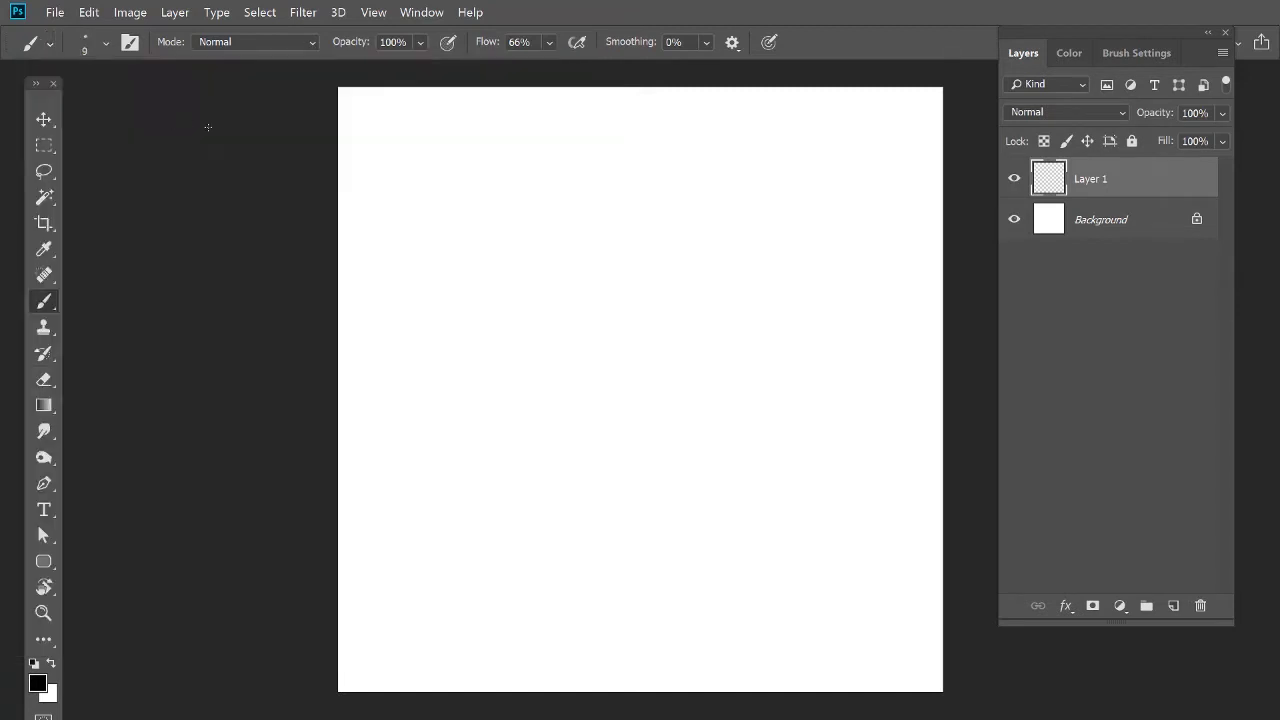
key("bracketright")
key("bracketright")
key("bracketright")
key("bracketright")
key("bracketright")
key("shift+Tab")
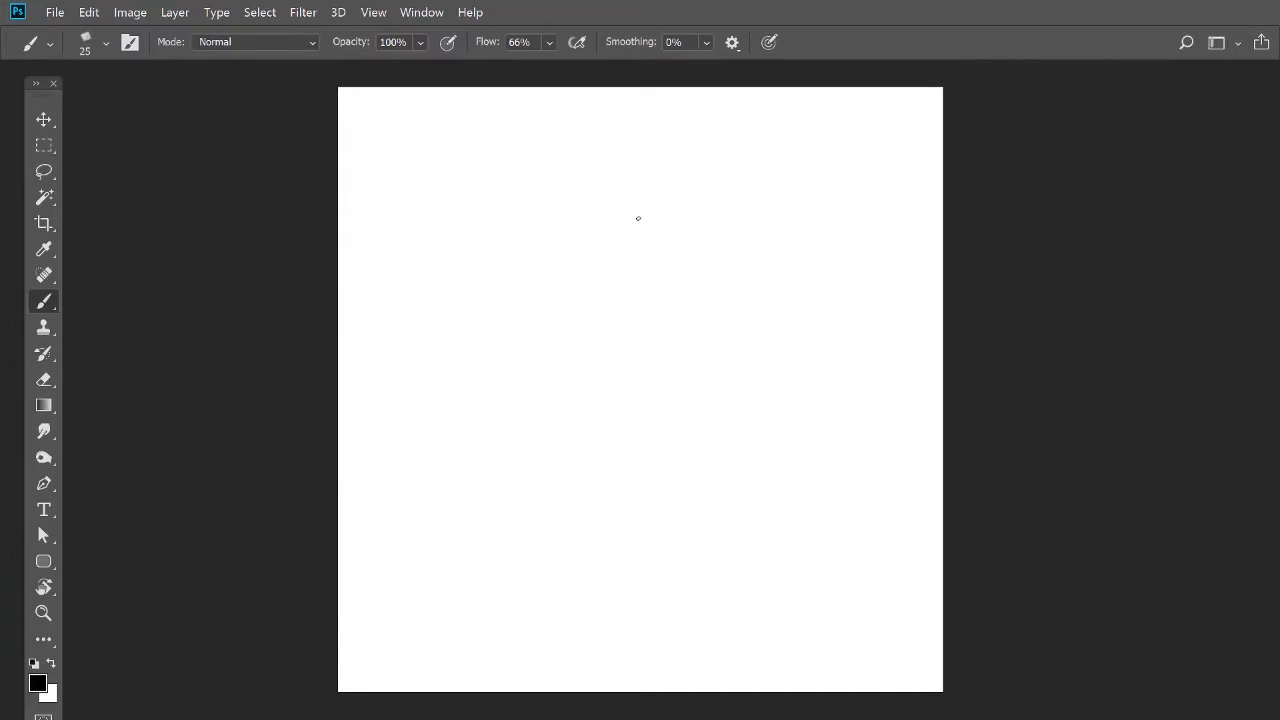
Step: Rough in a circle for the head and a long curved body line with cross marks at the shoulders and waist
mouse_move(631, 156)
left_mouse_down()
mouse_move(659, 208)
mouse_move(669, 126)
mouse_move(642, 209)
left_mouse_up()
left_click_drag(637, 121, 590, 220)
mouse_move(642, 124)
left_mouse_down()
mouse_move(618, 182)
mouse_move(597, 370)
left_mouse_up()
left_click_drag(608, 268, 603, 555)
left_click_drag(599, 480, 626, 673)
left_click_drag(628, 165, 621, 642)
mouse_move(617, 588)
left_mouse_down()
mouse_move(606, 290)
mouse_move(646, 280)
left_mouse_up()
left_click_drag(562, 420, 632, 416)
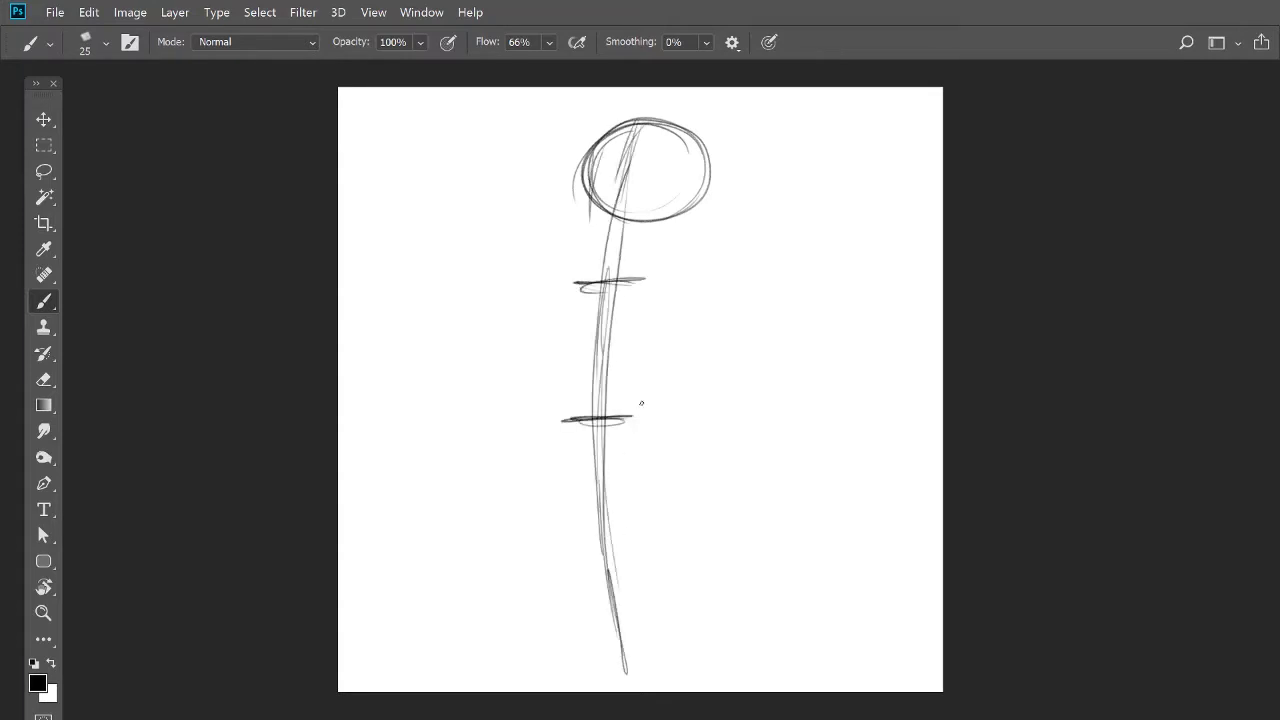
Step: Sketch the face guidelines, the sides of the head and the long rounded jaw
mouse_move(668, 124)
left_mouse_down()
mouse_move(678, 205)
mouse_move(676, 192)
left_mouse_up()
mouse_move(646, 119)
left_mouse_down()
mouse_move(636, 122)
mouse_move(703, 160)
left_mouse_up()
mouse_move(668, 124)
left_mouse_down()
mouse_move(655, 213)
mouse_move(692, 248)
left_mouse_up()
left_click_drag(698, 160, 693, 250)
left_click_drag(604, 165, 614, 258)
left_click_drag(700, 184, 680, 286)
mouse_move(602, 247)
left_mouse_down()
mouse_move(654, 271)
mouse_move(691, 260)
left_mouse_up()
left_click_drag(605, 165, 612, 280)
left_click_drag(618, 222, 606, 290)
left_click_drag(697, 178, 683, 250)
Step: Sketch the long, narrow torso from the neck down to the waistline
left_click_drag(600, 250, 572, 370)
left_click_drag(604, 180, 570, 395)
left_click_drag(690, 175, 660, 378)
left_click_drag(666, 232, 664, 405)
left_click_drag(556, 414, 670, 416)
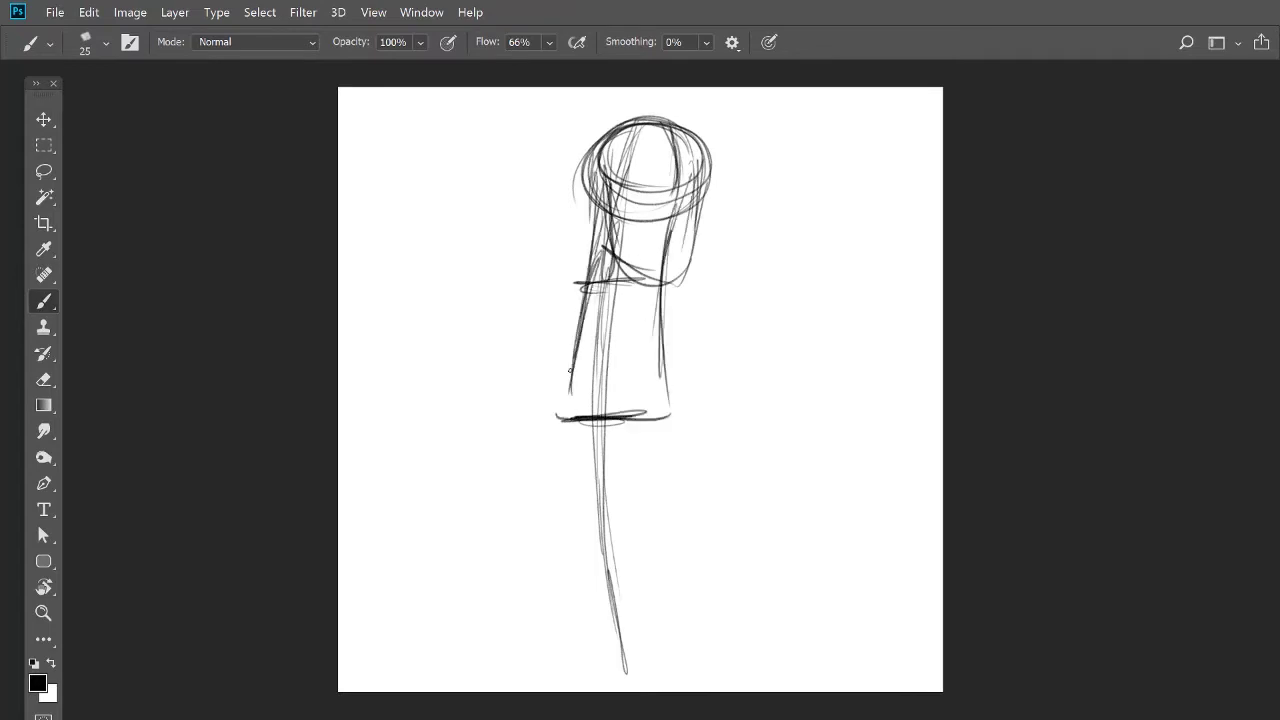
left_click_drag(600, 222, 564, 410)
left_click_drag(580, 354, 564, 420)
Step: Rough in the two long legs below the waist with a foot line slanting outward from each
left_click_drag(666, 396, 682, 595)
left_click_drag(568, 398, 556, 610)
left_click_drag(560, 406, 552, 628)
left_click_drag(558, 480, 546, 652)
mouse_move(576, 414)
left_mouse_down()
mouse_move(570, 548)
mouse_move(552, 576)
left_mouse_up()
left_click_drag(568, 386, 548, 630)
left_click_drag(662, 318, 640, 552)
left_click_drag(660, 430, 646, 612)
left_click_drag(664, 226, 688, 622)
left_click_drag(662, 414, 679, 621)
left_click_drag(582, 610, 469, 647)
left_click_drag(666, 615, 766, 650)
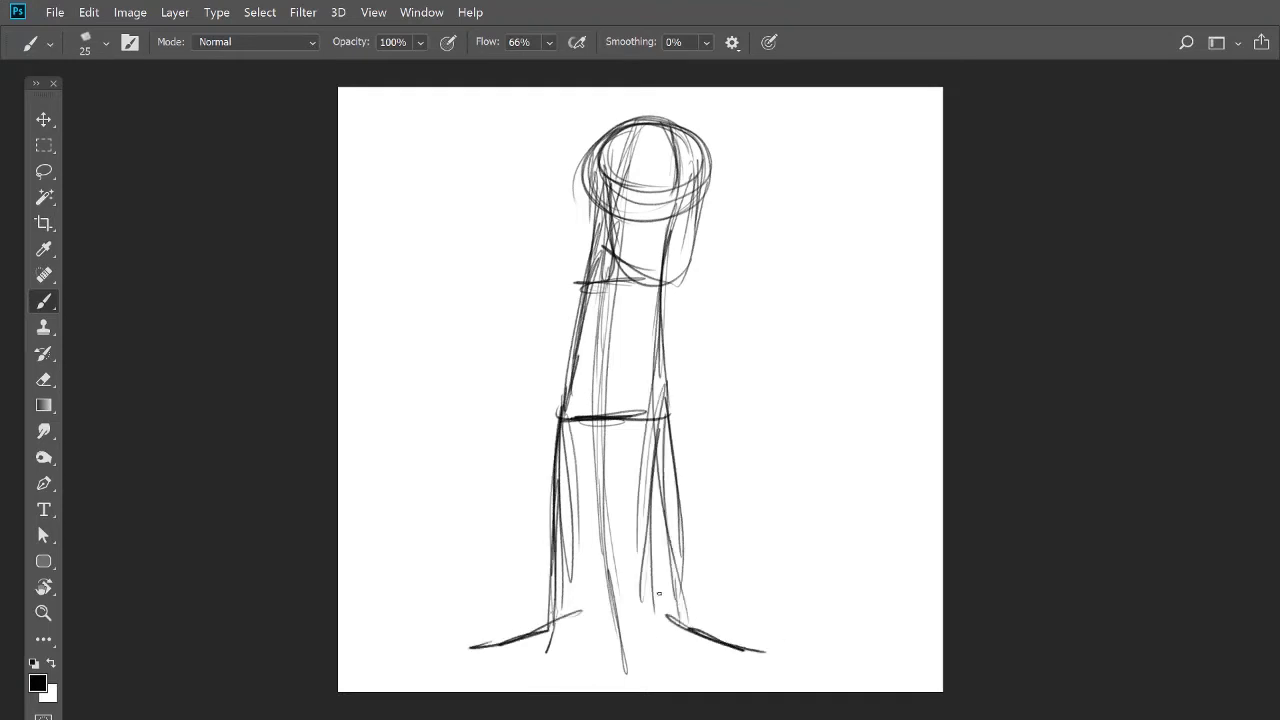
Step: Reinforce the inner leg lines and rough out the shapes of both feet
left_click_drag(657, 424, 661, 645)
left_click_drag(566, 404, 605, 657)
left_click_drag(660, 390, 673, 651)
mouse_move(664, 628)
left_mouse_down()
mouse_move(611, 637)
mouse_move(656, 646)
left_mouse_up()
left_click_drag(672, 644, 708, 657)
left_click_drag(667, 641, 774, 659)
Step: Mark the belt and shirt centre line, and sketch the hanging arm with a line trailing toward the ground
mouse_move(556, 455)
left_mouse_down()
mouse_move(587, 438)
mouse_move(662, 442)
left_mouse_up()
left_click_drag(578, 406, 674, 404)
left_click_drag(630, 290, 630, 430)
mouse_move(588, 282)
left_mouse_down()
mouse_move(552, 552)
mouse_move(482, 630)
left_mouse_up()
Step: Sketch a tapered container with a rim, upright handle and wheel on the ground beside the figure
mouse_move(384, 530)
left_mouse_down()
mouse_move(477, 535)
mouse_move(488, 628)
left_mouse_up()
left_click_drag(386, 526, 377, 626)
left_click_drag(380, 554, 384, 646)
left_click_drag(388, 648, 508, 636)
mouse_move(470, 538)
left_mouse_down()
mouse_move(458, 480)
mouse_move(470, 484)
left_mouse_up()
mouse_move(376, 518)
left_mouse_down()
mouse_move(412, 502)
mouse_move(420, 522)
left_mouse_up()
mouse_move(408, 602)
left_mouse_down()
mouse_move(430, 648)
mouse_move(444, 648)
left_mouse_up()
mouse_move(497, 590)
left_mouse_down()
mouse_move(486, 650)
mouse_move(470, 640)
left_mouse_up()
Step: Strengthen the front contour of the body and legs, and sketch a forearm holding out a cup
left_click_drag(666, 238, 654, 354)
left_click_drag(652, 290, 646, 488)
mouse_move(640, 656)
left_mouse_down()
mouse_move(647, 396)
mouse_move(640, 646)
left_mouse_up()
left_click_drag(666, 250, 642, 586)
left_click_drag(664, 316, 660, 452)
left_click_drag(666, 364, 680, 478)
mouse_move(662, 432)
left_mouse_down()
mouse_move(748, 425)
mouse_move(794, 378)
left_mouse_up()
mouse_move(764, 378)
left_mouse_down()
mouse_move(762, 448)
mouse_move(758, 434)
left_mouse_up()
Step: Rough in the hair mass on top of the head and a centre line down the face
mouse_move(676, 106)
left_mouse_down()
mouse_move(650, 294)
mouse_move(592, 116)
left_mouse_up()
left_click_drag(588, 114, 606, 292)
left_click_drag(640, 106, 650, 298)
left_click_drag(652, 206, 634, 334)
Step: Shift the rough sketch slightly to the right on the canvas and lower its layer opacity to 17%
key("F7")
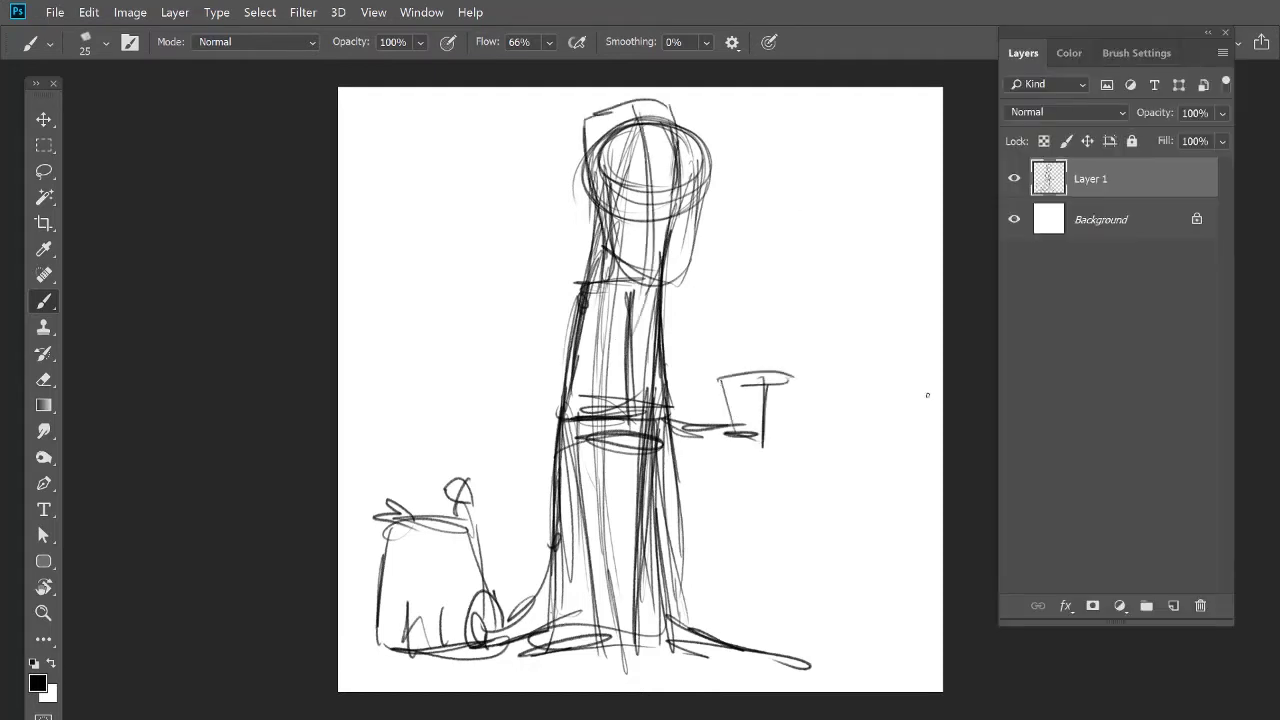
key("v")
left_click_drag(670, 445, 708, 452)
left_click(1220, 140)
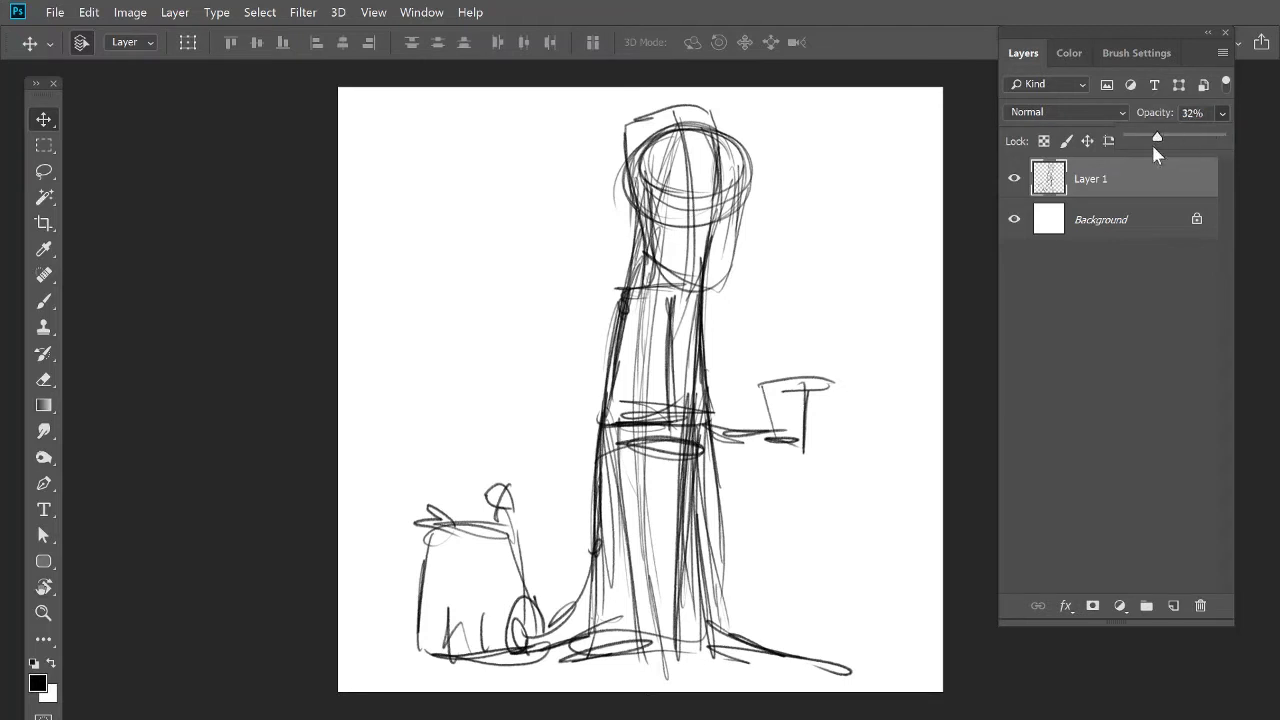
mouse_move(1146, 148)
left_mouse_down()
mouse_move(1137, 154)
mouse_move(1143, 141)
left_mouse_up()
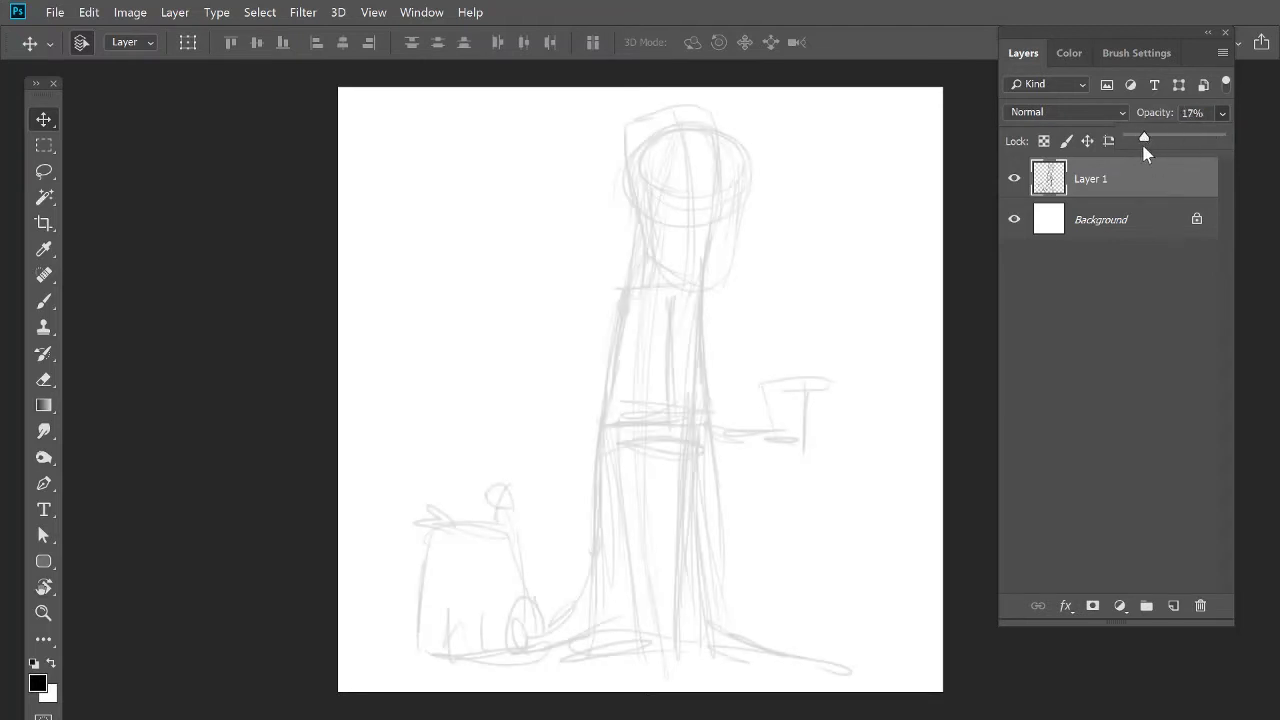
Step: Add a new layer above the faded sketch and switch back to the pencil brush
left_click(1176, 606)
key("b")
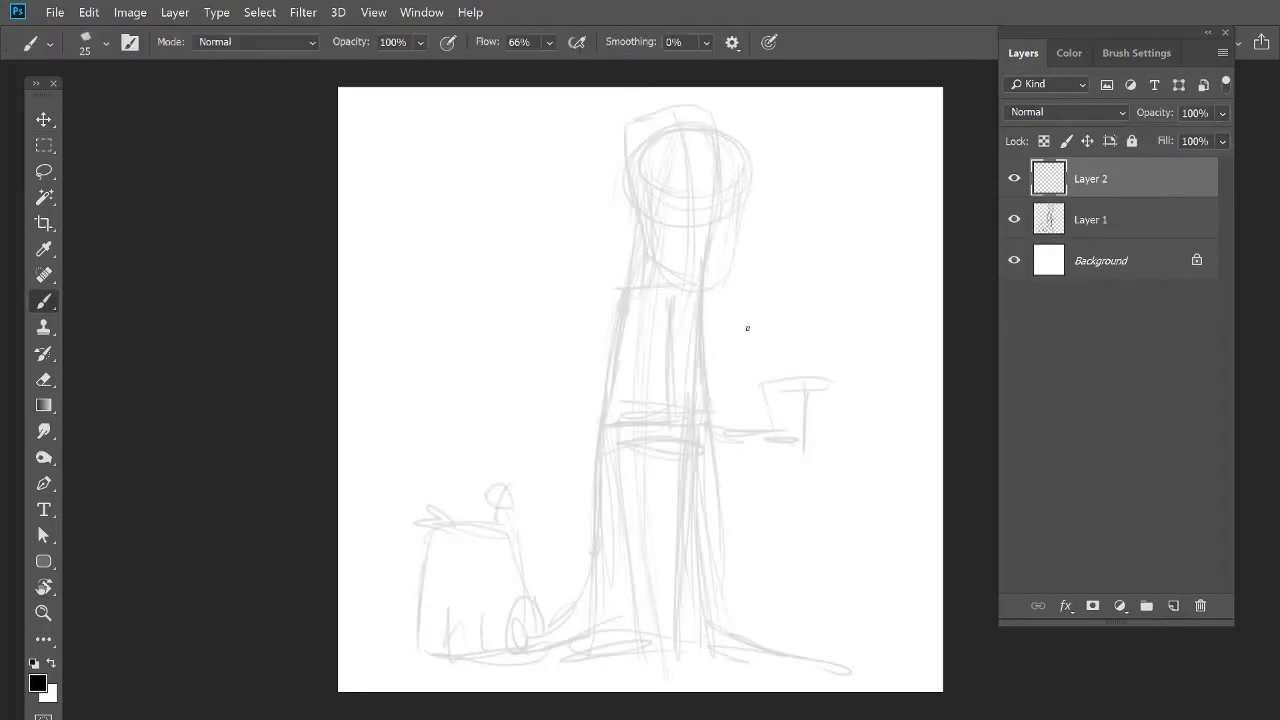
key("shift+Tab")
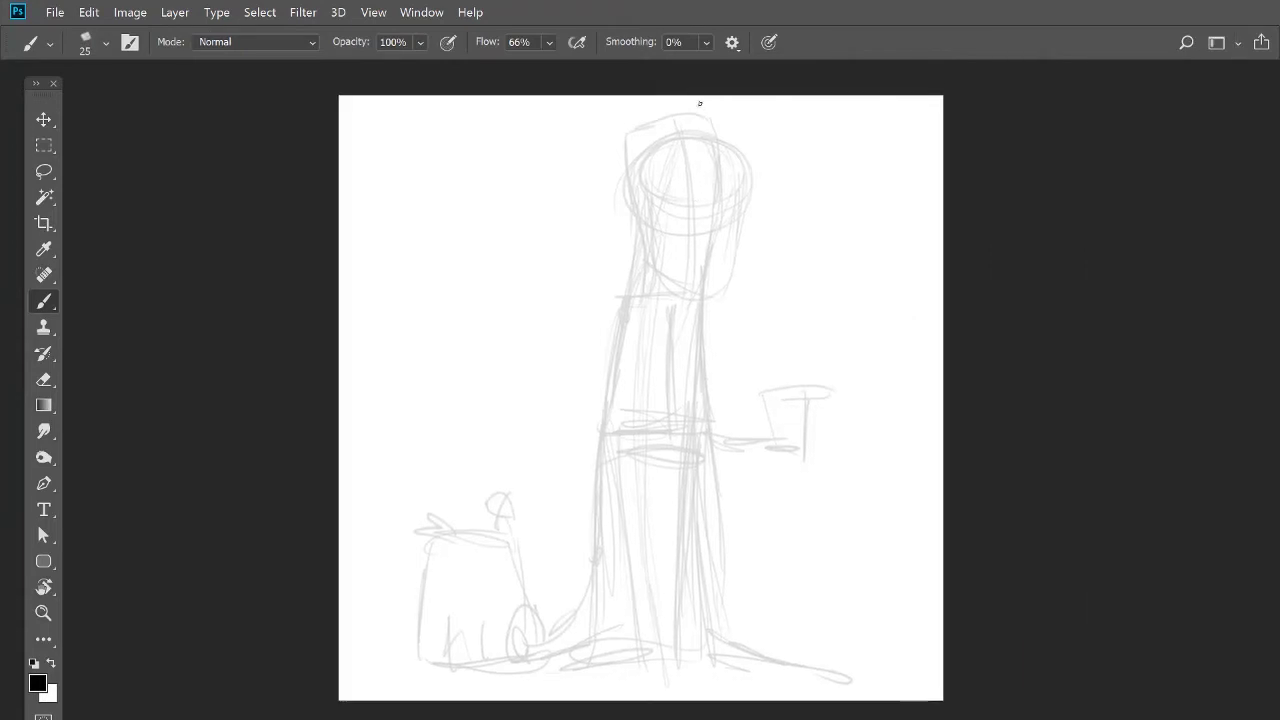
Step: Draw the clean outline of the head, face and neck over the faded sketch
scroll(694, 190, "up", 3)
mouse_move(650, 104)
left_mouse_down()
mouse_move(686, 101)
mouse_move(752, 150)
left_mouse_up()
mouse_move(760, 219)
left_mouse_down()
mouse_move(766, 252)
mouse_move(720, 392)
left_mouse_up()
mouse_move(686, 99)
left_mouse_down()
mouse_move(606, 200)
mouse_move(610, 345)
left_mouse_up()
left_click_drag(612, 200, 597, 400)
left_click_drag(692, 100, 714, 200)
left_click_drag(709, 300, 703, 340)
left_click_drag(697, 355, 695, 366)
mouse_move(613, 236)
left_mouse_down()
mouse_move(576, 250)
mouse_move(617, 268)
left_mouse_up()
Step: Draw the ear, the large rounded nose and the round eyes on the head
left_click_drag(590, 246, 610, 256)
left_click_drag(776, 220, 790, 238)
mouse_move(718, 172)
left_mouse_down()
mouse_move(722, 226)
mouse_move(800, 282)
left_mouse_up()
mouse_move(690, 256)
left_mouse_down()
mouse_move(756, 290)
mouse_move(798, 280)
left_mouse_up()
mouse_move(684, 135)
left_mouse_down()
mouse_move(664, 165)
mouse_move(700, 141)
mouse_move(740, 176)
mouse_move(738, 140)
left_mouse_up()
mouse_move(702, 170)
left_mouse_down()
mouse_move(680, 186)
mouse_move(746, 186)
left_mouse_up()
Step: Draw the pointed moustache below the nose and the small chin patch beneath it
mouse_move(734, 299)
left_mouse_down()
mouse_move(650, 256)
mouse_move(690, 262)
mouse_move(784, 316)
mouse_move(809, 264)
left_mouse_up()
mouse_move(778, 283)
left_mouse_down()
mouse_move(804, 291)
mouse_move(809, 267)
left_mouse_up()
left_click_drag(717, 315, 743, 314)
left_click_drag(718, 316, 741, 312)
mouse_move(773, 218)
left_mouse_down()
mouse_move(763, 180)
mouse_move(772, 240)
left_mouse_up()
Step: Darken the front of the face, hatch the sideburn and add the drooping eyelids and flat eyebrows
left_click_drag(768, 170, 754, 121)
mouse_move(636, 264)
left_mouse_down()
mouse_move(630, 310)
mouse_move(632, 240)
mouse_move(638, 312)
left_mouse_up()
mouse_move(676, 178)
left_mouse_down()
mouse_move(762, 178)
mouse_move(748, 180)
left_mouse_up()
left_click_drag(656, 147, 764, 151)
Step: Draw the hair with small tufts at the back and a spiky quiff sweeping forward over the forehead
mouse_move(585, 114)
left_mouse_down()
mouse_move(578, 170)
mouse_move(620, 230)
left_mouse_up()
mouse_move(616, 186)
left_mouse_down()
mouse_move(684, 116)
mouse_move(720, 116)
left_mouse_up()
left_click_drag(582, 122, 860, 70)
left_click_drag(855, 74, 768, 99)
left_click_drag(766, 100, 846, 136)
left_click_drag(740, 121, 757, 109)
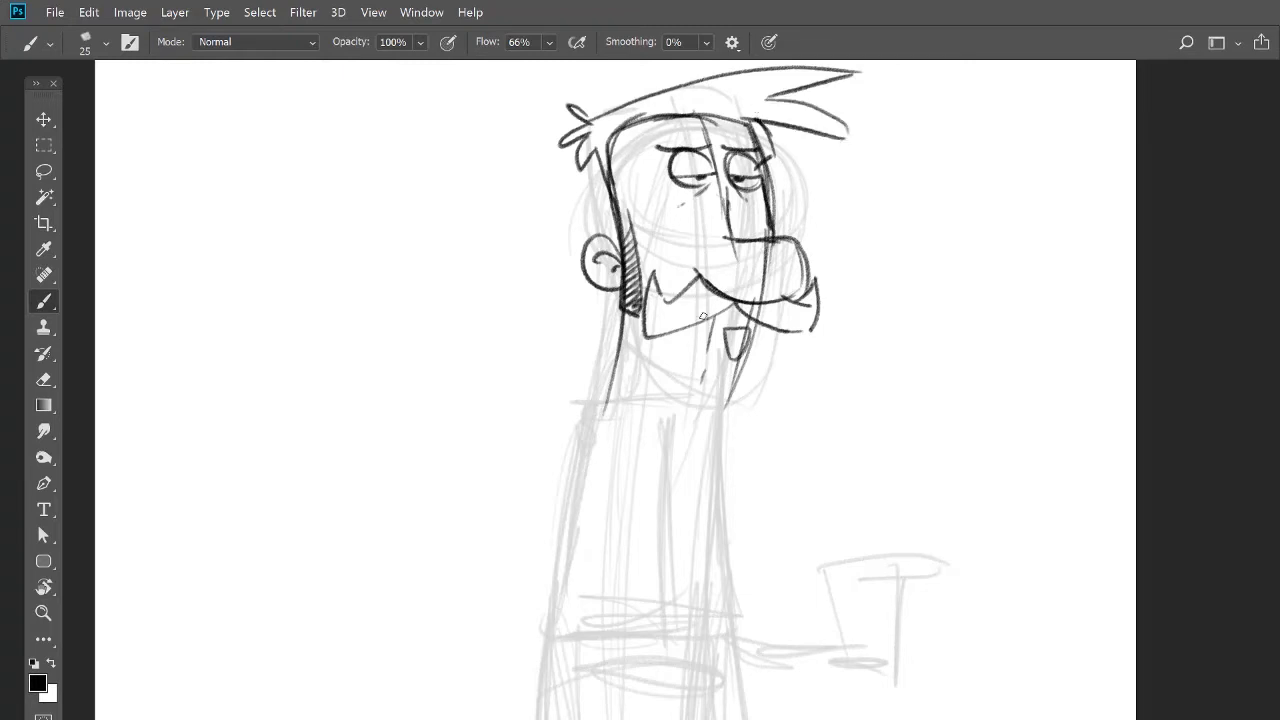
Step: Shade both halves of the moustache with short diagonal hatching
left_click_drag(697, 316, 727, 297)
left_click_drag(686, 314, 711, 285)
mouse_move(668, 311)
left_mouse_down()
mouse_move(704, 281)
mouse_move(756, 317)
left_mouse_up()
left_click_drag(754, 305, 784, 322)
left_click_drag(775, 302, 799, 318)
mouse_move(652, 274)
left_mouse_down()
mouse_move(648, 322)
mouse_move(650, 310)
left_mouse_up()
Step: Draw the front of the neck, the deep V-shaped collar and the chest line below it
left_click_drag(768, 326, 711, 458)
left_click_drag(607, 400, 684, 480)
left_click_drag(604, 402, 688, 532)
left_click_drag(728, 424, 688, 538)
left_click_drag(727, 432, 729, 555)
left_click_drag(736, 506, 737, 496)
Step: Draw the protruding round belly and thicken the V-neck collar edges with a second line
scroll(737, 496, "down", 3)
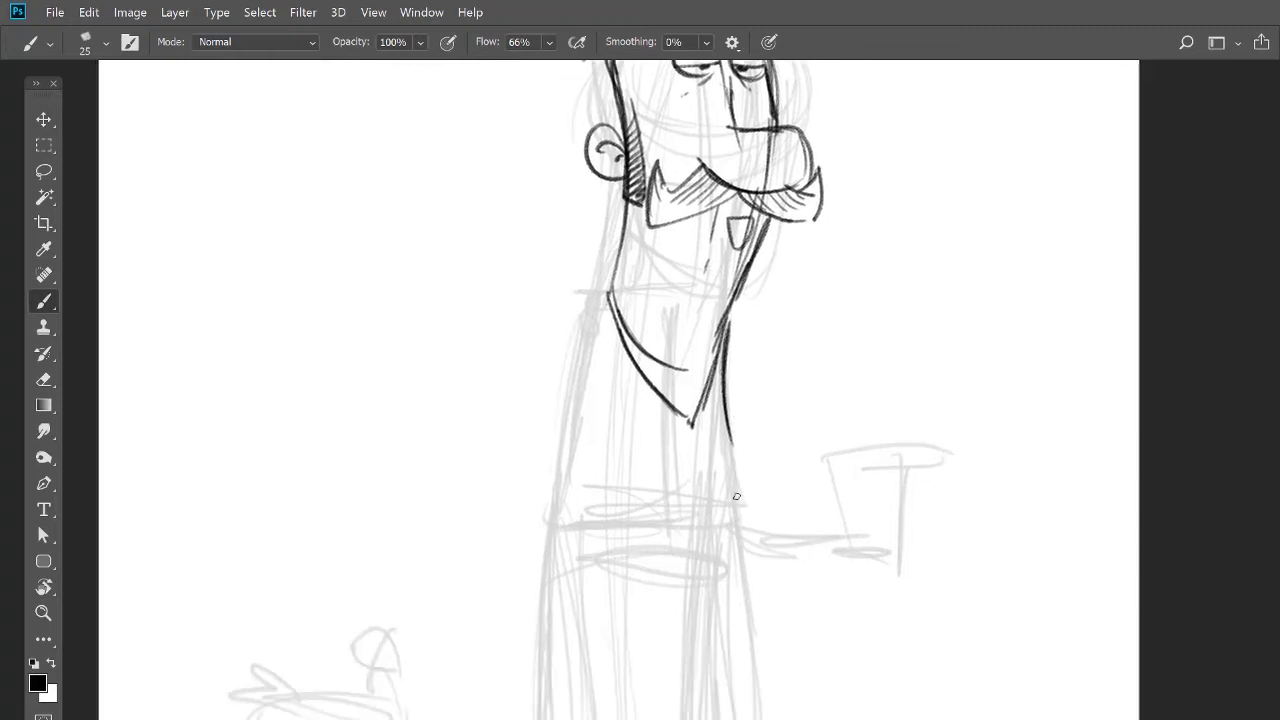
scroll(736, 497, "down", 3)
mouse_move(726, 411)
left_mouse_down()
mouse_move(739, 485)
mouse_move(664, 498)
mouse_move(616, 478)
mouse_move(744, 480)
mouse_move(672, 421)
left_mouse_up()
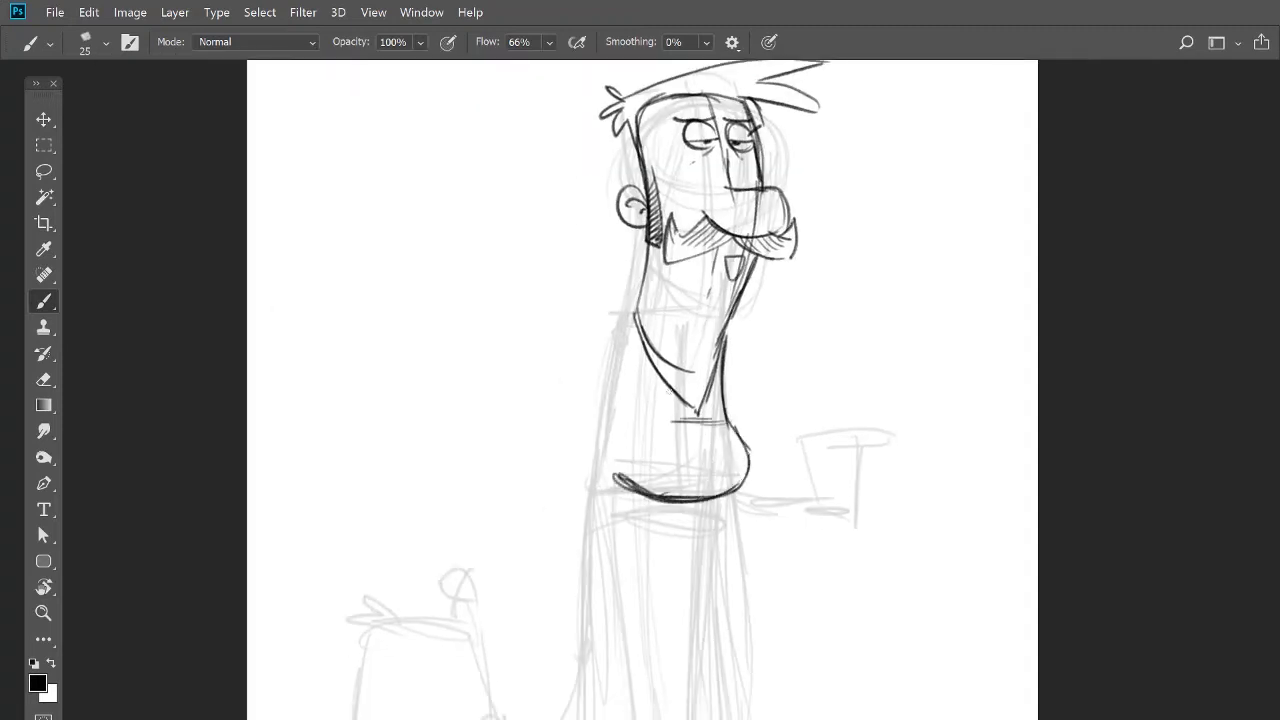
left_click_drag(652, 358, 698, 410)
left_click_drag(724, 332, 697, 410)
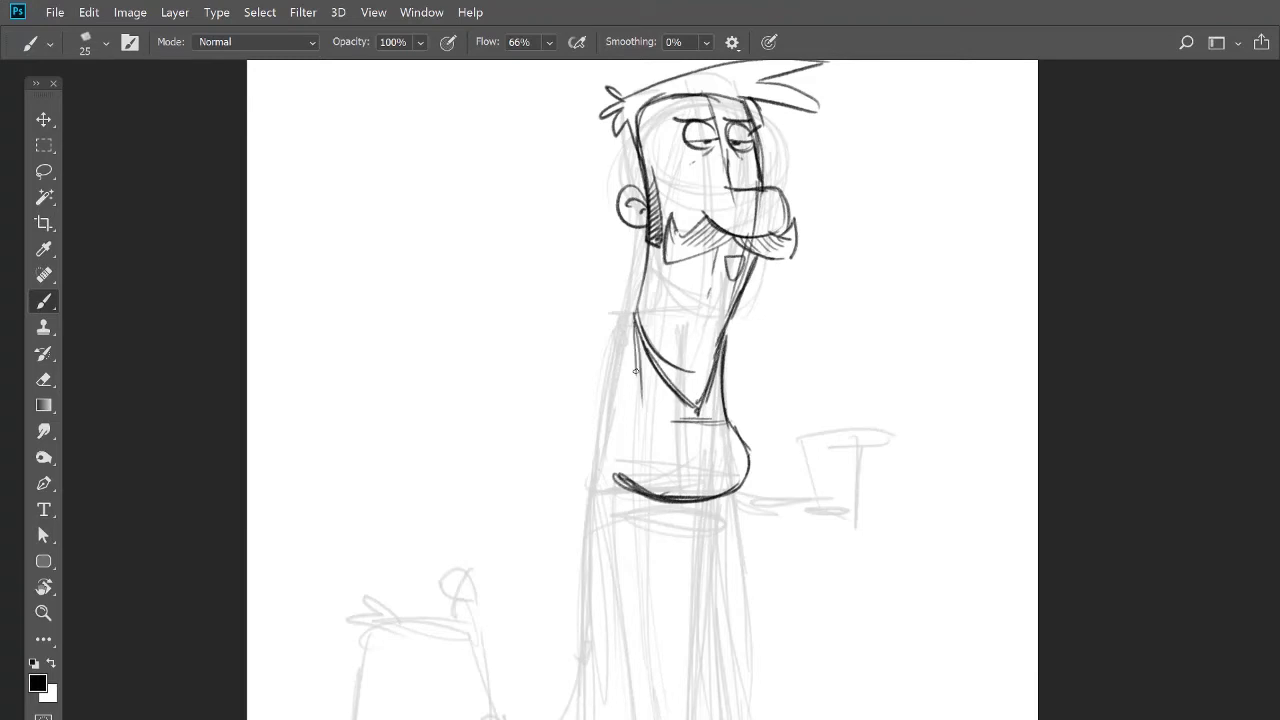
Step: Draw the short sleeve and the thin hanging arm, with hatched shadow just under the sleeve
mouse_move(636, 310)
left_mouse_down()
mouse_move(598, 410)
mouse_move(644, 434)
left_mouse_up()
left_click_drag(646, 360, 629, 648)
left_click_drag(612, 424, 610, 616)
left_click_drag(610, 458, 625, 440)
left_click_drag(612, 446, 630, 426)
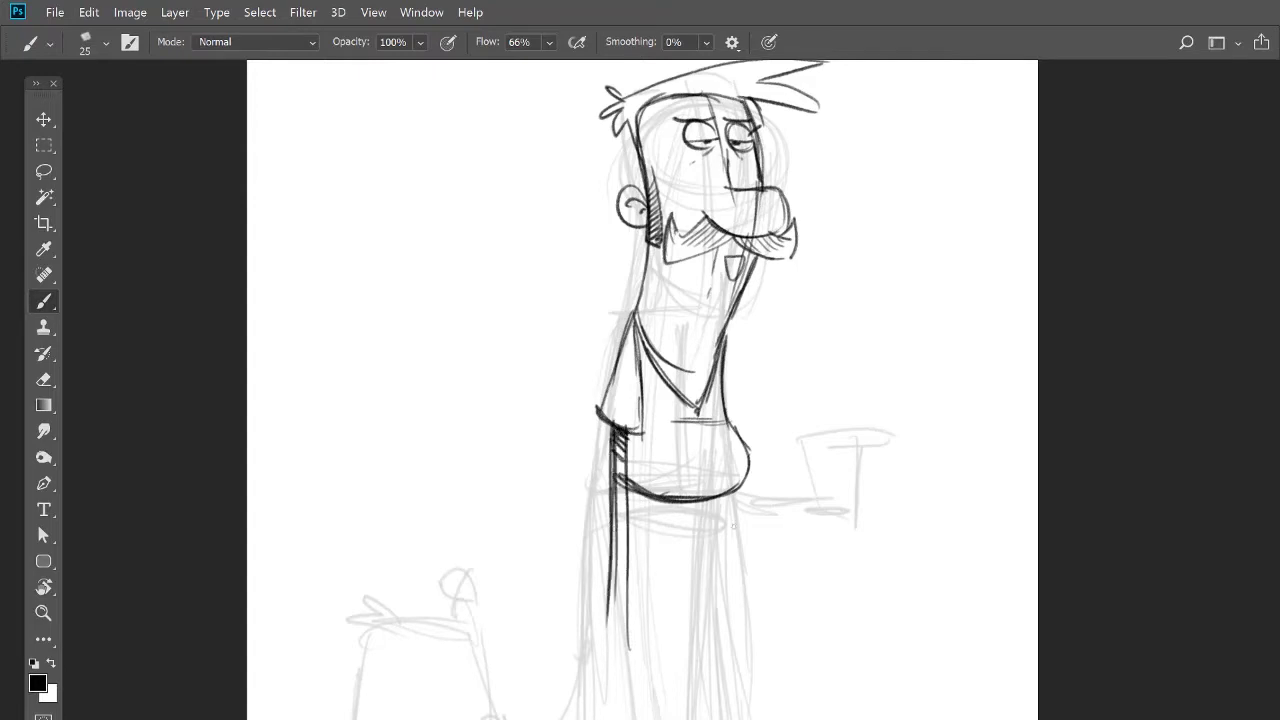
Step: Shade the small chin patch below the moustache with hatching
left_click_drag(730, 273, 740, 254)
scroll(694, 118, "up", 4)
scroll(694, 118, "down", 5)
left_click_drag(694, 118, 791, 23)
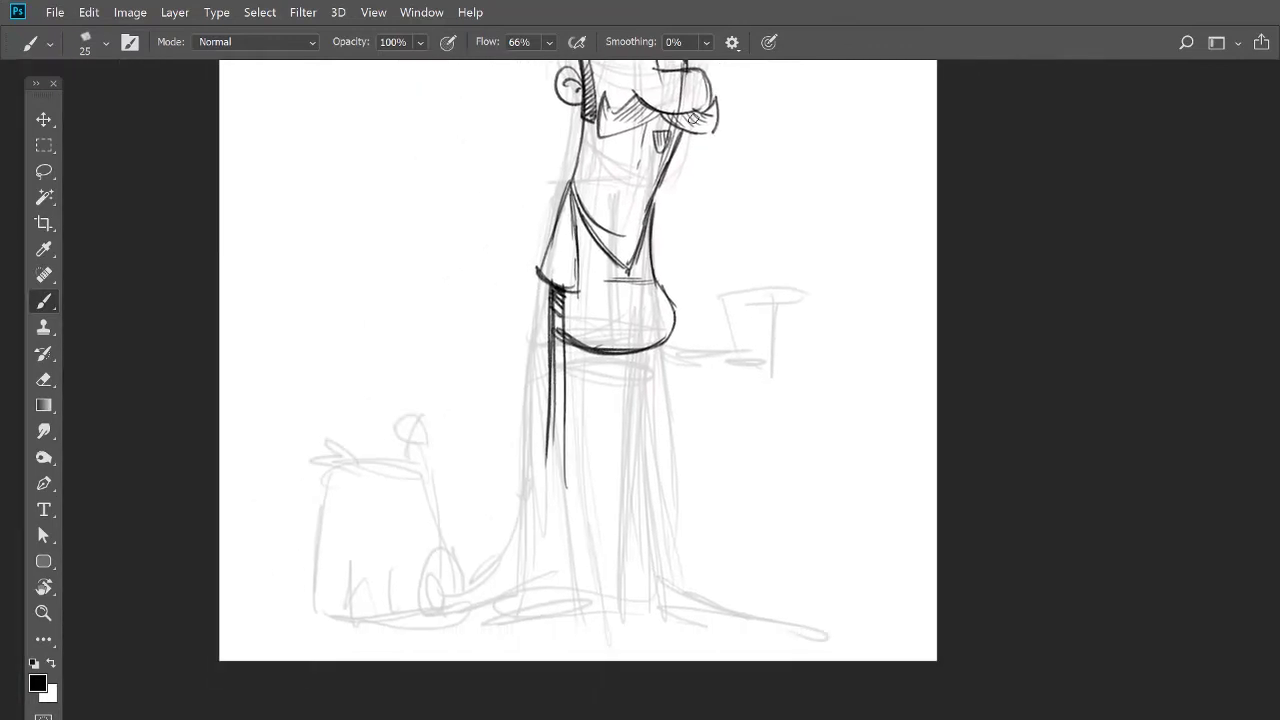
Step: Draw the wristband lines across the lower end of the hanging arm
mouse_move(561, 458)
left_mouse_down()
mouse_move(540, 500)
mouse_move(520, 500)
mouse_move(530, 455)
mouse_move(567, 468)
left_mouse_up()
left_click_drag(545, 458, 567, 461)
left_click_drag(545, 449, 567, 446)
Step: Draw the hanging hand with its fingers and a curved line running from it toward the container
mouse_move(498, 474)
left_mouse_down()
mouse_move(526, 502)
mouse_move(550, 491)
mouse_move(538, 546)
left_mouse_up()
left_click_drag(566, 466, 540, 545)
left_click_drag(530, 437, 522, 486)
mouse_move(528, 436)
left_mouse_down()
mouse_move(546, 480)
mouse_move(522, 533)
left_mouse_up()
mouse_move(501, 500)
left_mouse_down()
mouse_move(517, 542)
mouse_move(523, 511)
mouse_move(517, 535)
left_mouse_up()
left_click_drag(510, 530, 518, 543)
mouse_move(500, 495)
left_mouse_down()
mouse_move(490, 565)
mouse_move(442, 612)
left_mouse_up()
Step: Draw the belt with its buckle under the belly and the rounded seat behind the arm
left_click_drag(658, 352, 612, 384)
mouse_move(550, 344)
left_mouse_down()
mouse_move(628, 386)
mouse_move(662, 354)
mouse_move(608, 383)
mouse_move(630, 378)
left_mouse_up()
left_click_drag(598, 359, 646, 363)
left_click_drag(547, 326, 546, 350)
mouse_move(544, 278)
left_mouse_down()
mouse_move(533, 308)
mouse_move(547, 350)
left_mouse_up()
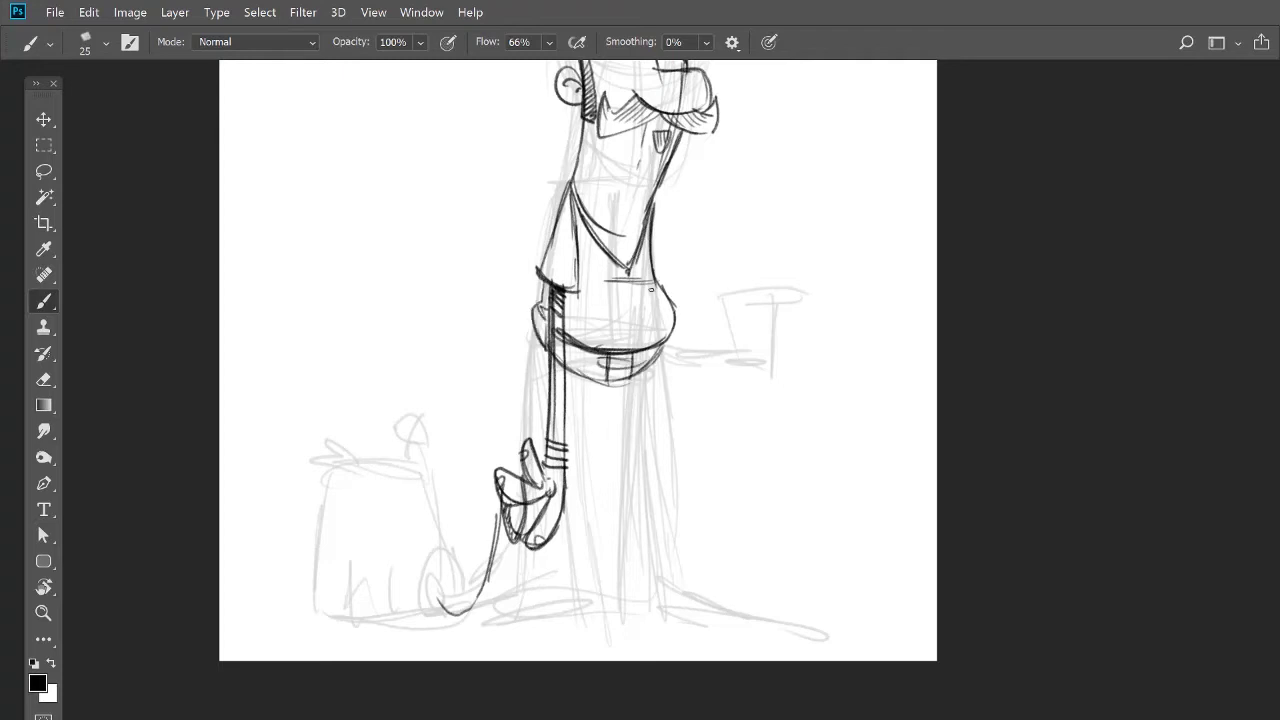
Step: Draw an anchor emblem on the chest inside the V-neckline and crease lines across the shirt just below it
left_click_drag(620, 241, 625, 210)
left_click_drag(600, 287, 656, 290)
left_click_drag(604, 294, 652, 296)
Step: Draw two long thin legs below the belt, each ending in a small cuff at the ankle
mouse_move(636, 374)
left_mouse_down()
mouse_move(627, 584)
mouse_move(615, 559)
mouse_move(638, 557)
left_mouse_up()
left_click_drag(609, 556, 639, 556)
left_click_drag(633, 529, 642, 525)
mouse_move(589, 377)
left_mouse_down()
mouse_move(595, 544)
mouse_move(576, 542)
left_mouse_up()
left_click_drag(577, 412, 576, 548)
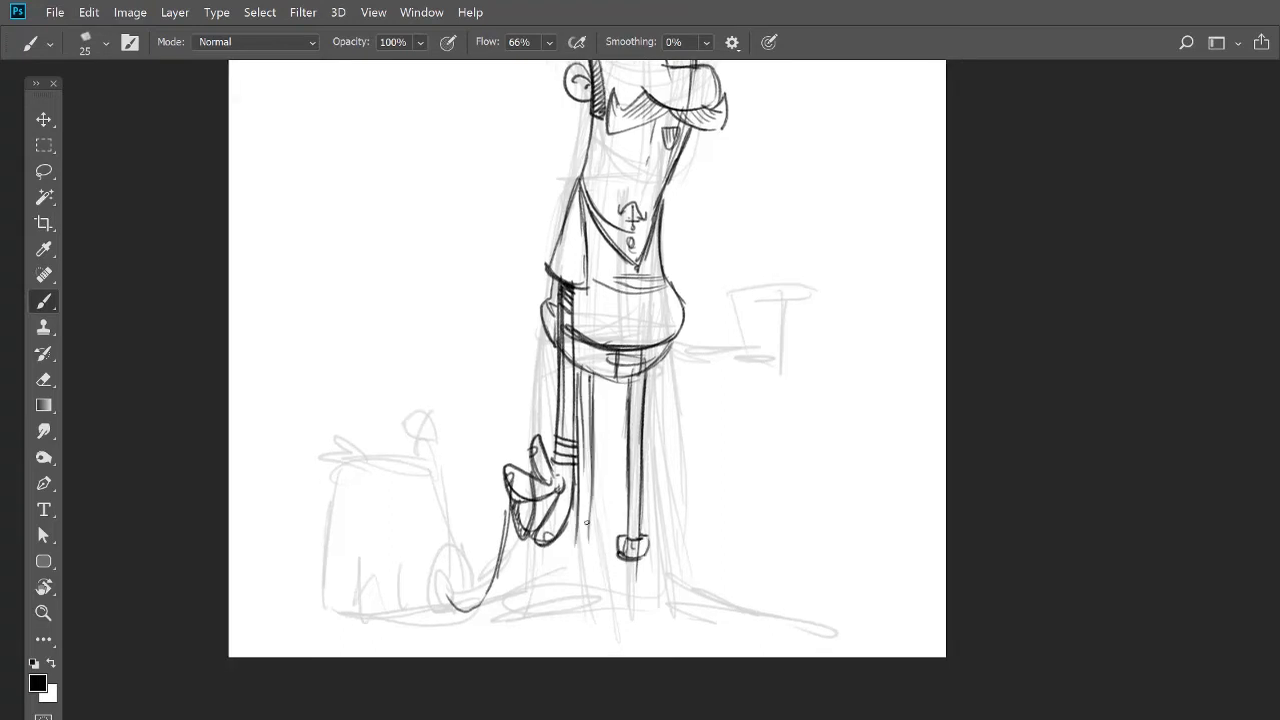
mouse_move(590, 374)
left_mouse_down()
mouse_move(588, 530)
mouse_move(566, 554)
left_mouse_up()
mouse_move(590, 530)
left_mouse_down()
mouse_move(602, 538)
mouse_move(566, 556)
mouse_move(601, 534)
left_mouse_up()
Step: Draw the forearm reaching out from the belly and the tapered takeaway cup at its end
left_click_drag(677, 332, 727, 341)
scroll(755, 312, "down", 2)
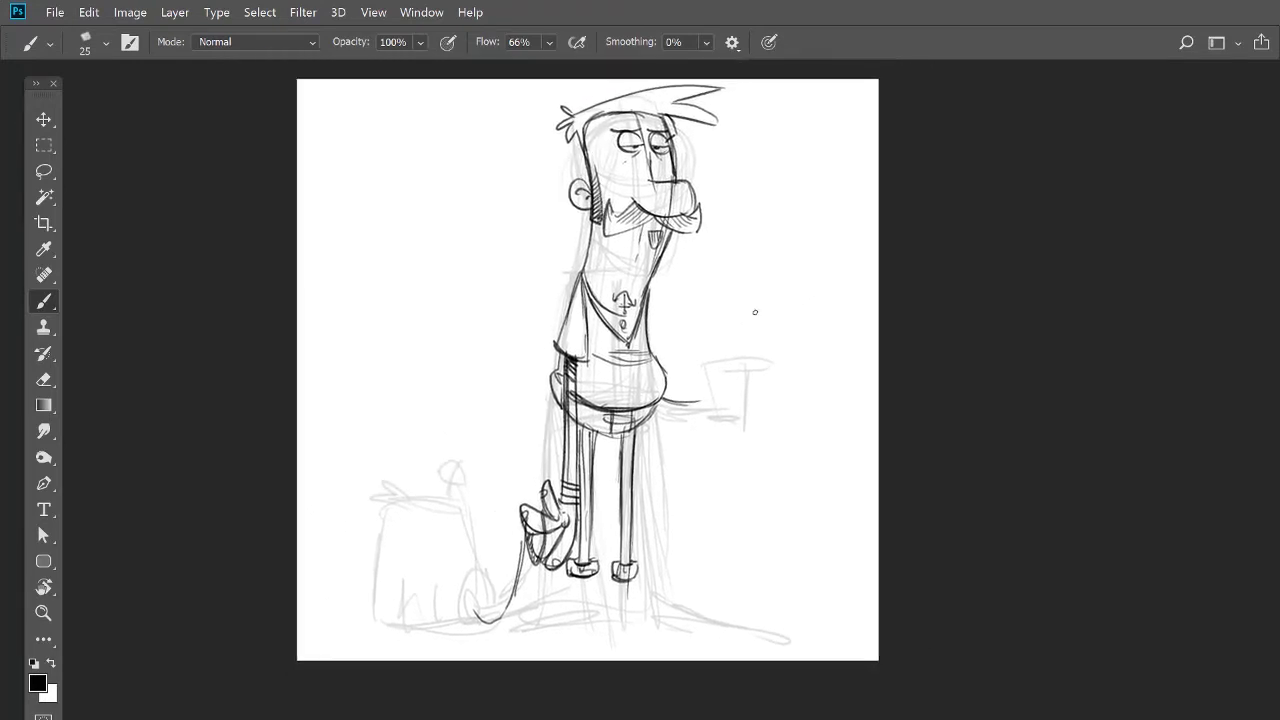
left_click_drag(654, 397, 708, 398)
mouse_move(656, 406)
left_mouse_down()
mouse_move(713, 405)
mouse_move(716, 368)
mouse_move(730, 398)
left_mouse_up()
mouse_move(714, 352)
left_mouse_down()
mouse_move(724, 430)
mouse_move(770, 352)
mouse_move(757, 430)
left_mouse_up()
left_click_drag(650, 404, 729, 409)
Step: Draw the far short sleeve and finish the cup with gripping fingers, a rim and rising steam
left_click_drag(648, 290, 666, 346)
left_click_drag(666, 346, 649, 353)
mouse_move(746, 392)
left_mouse_down()
mouse_move(774, 410)
mouse_move(776, 380)
left_mouse_up()
left_click_drag(720, 346, 770, 344)
mouse_move(752, 348)
left_mouse_down()
mouse_move(772, 346)
mouse_move(758, 253)
left_mouse_up()
Step: Draw a cigarette hanging under the moustache and thick-rimmed glasses with a temple arm over the eyes
left_click_drag(670, 228, 692, 262)
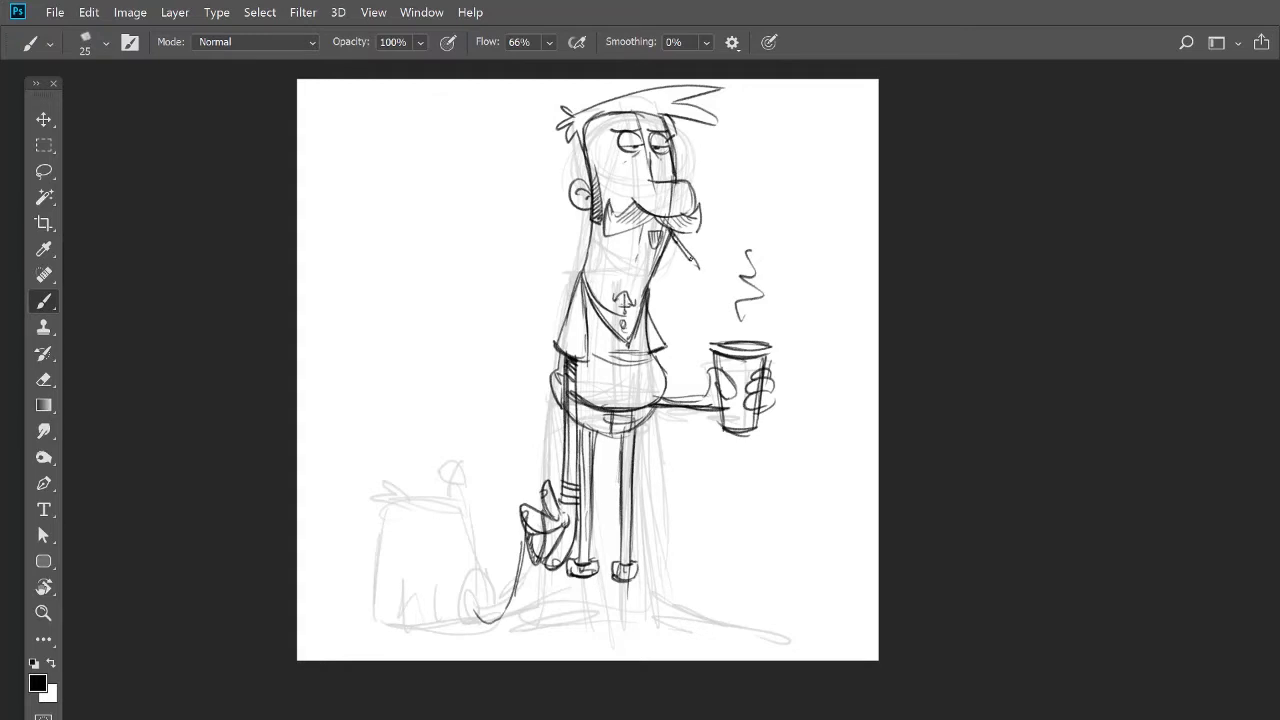
left_click_drag(602, 128, 643, 128)
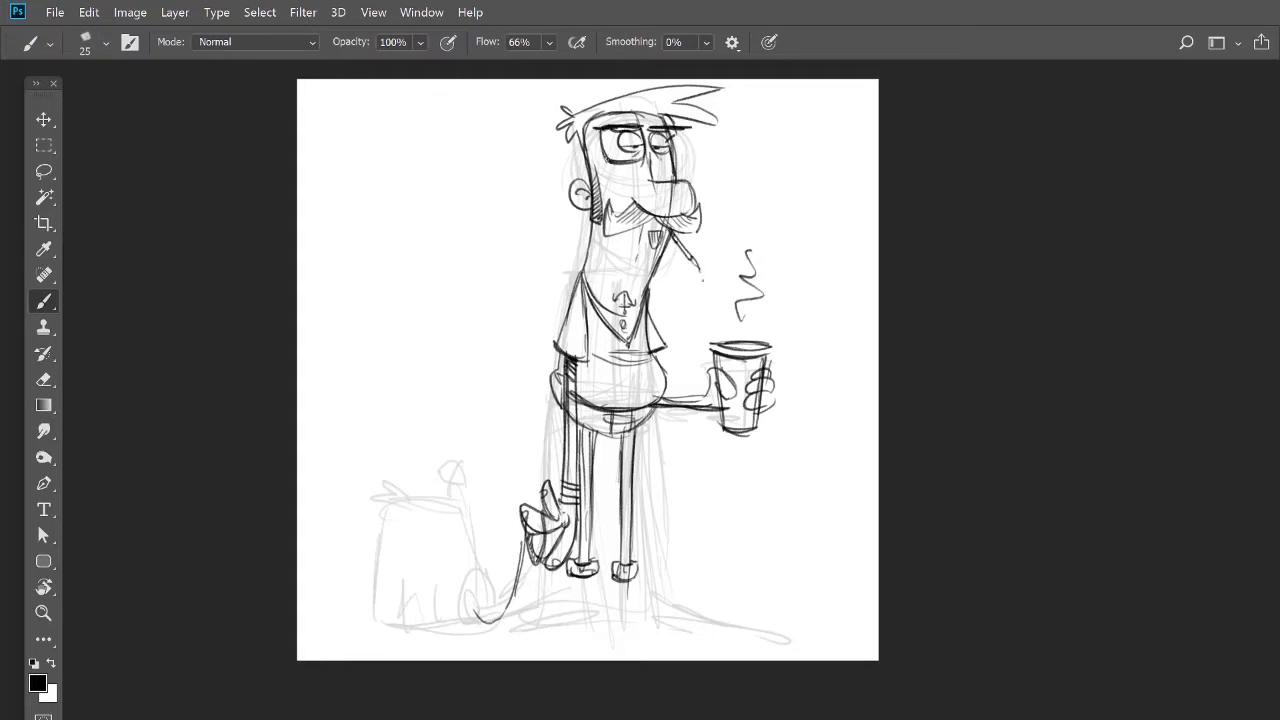
mouse_move(686, 134)
left_mouse_down()
mouse_move(604, 143)
mouse_move(557, 159)
left_mouse_up()
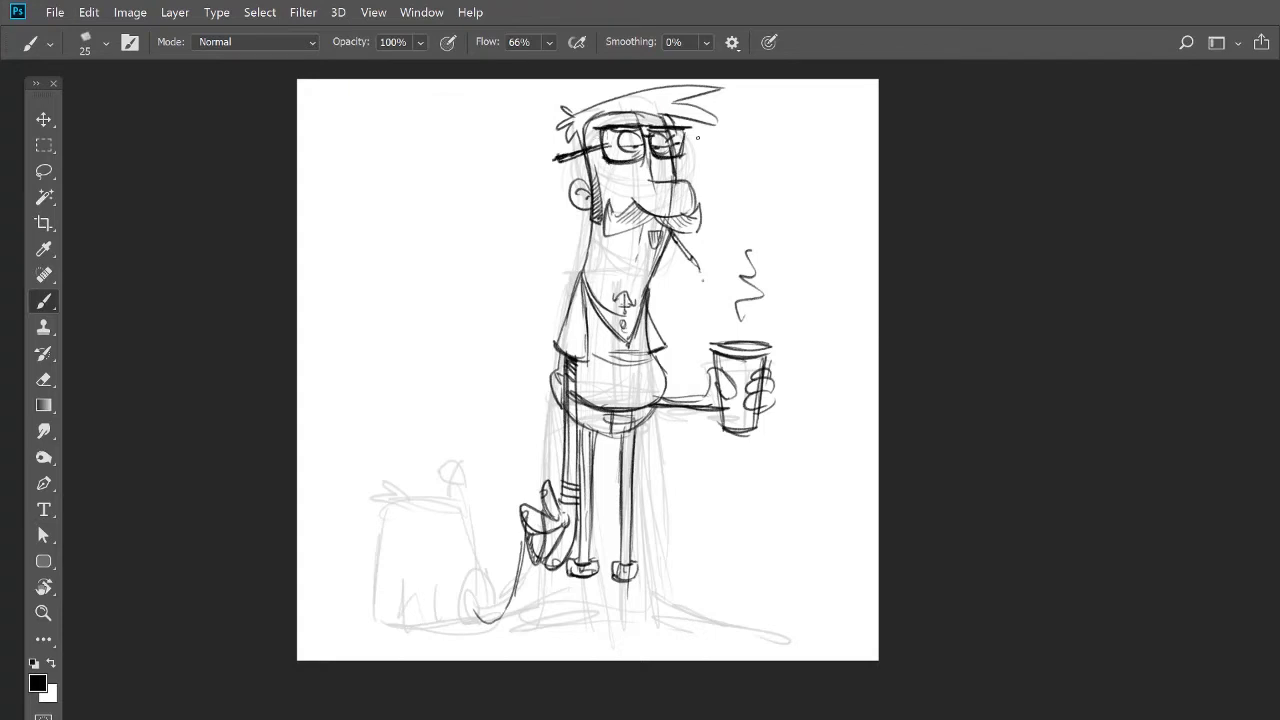
Step: Draw and hatch the open vest with dark sleeve and wrist bands, and add longer swept hair strands over the forehead
mouse_move(590, 288)
left_mouse_down()
mouse_move(580, 342)
mouse_move(610, 394)
left_mouse_up()
left_click_drag(584, 322, 572, 394)
mouse_move(564, 346)
left_mouse_down()
mouse_move(544, 376)
mouse_move(556, 376)
left_mouse_up()
mouse_move(598, 330)
left_mouse_down()
mouse_move(580, 372)
mouse_move(590, 394)
mouse_move(613, 383)
left_mouse_up()
left_click_drag(648, 298, 672, 387)
left_click_drag(640, 322, 676, 398)
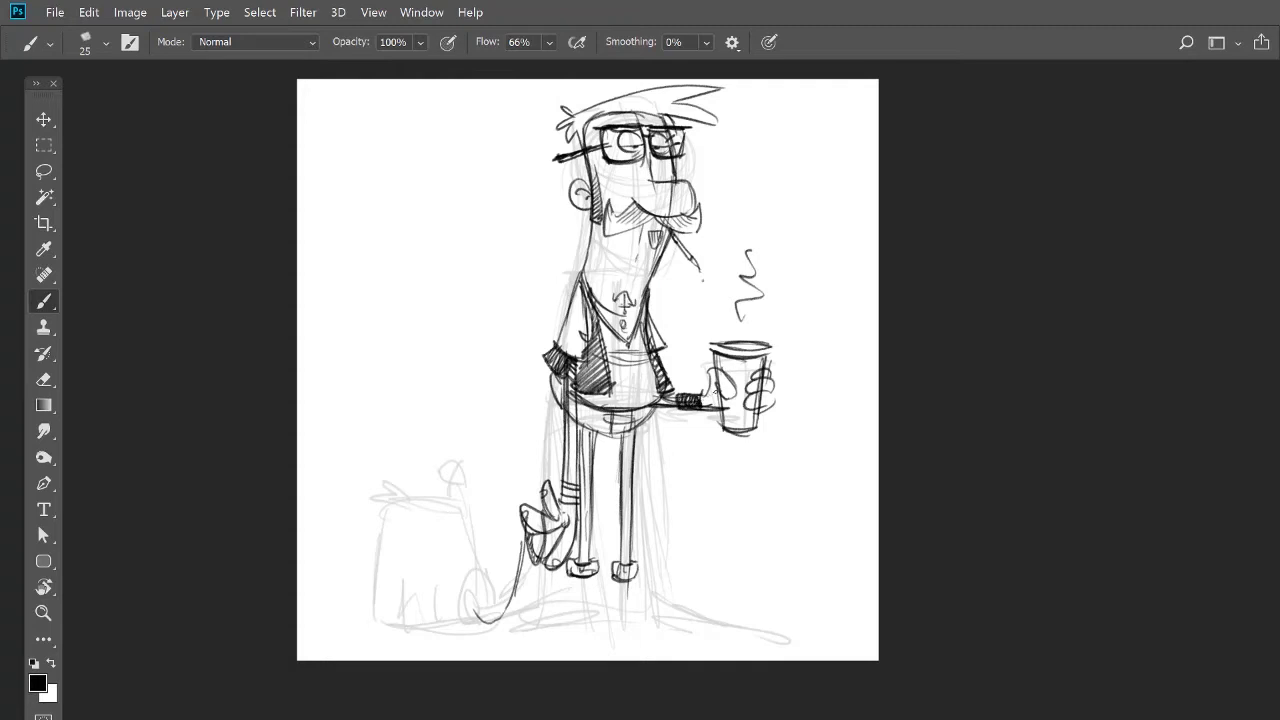
mouse_move(622, 83)
left_mouse_down()
mouse_move(736, 100)
mouse_move(690, 140)
left_mouse_up()
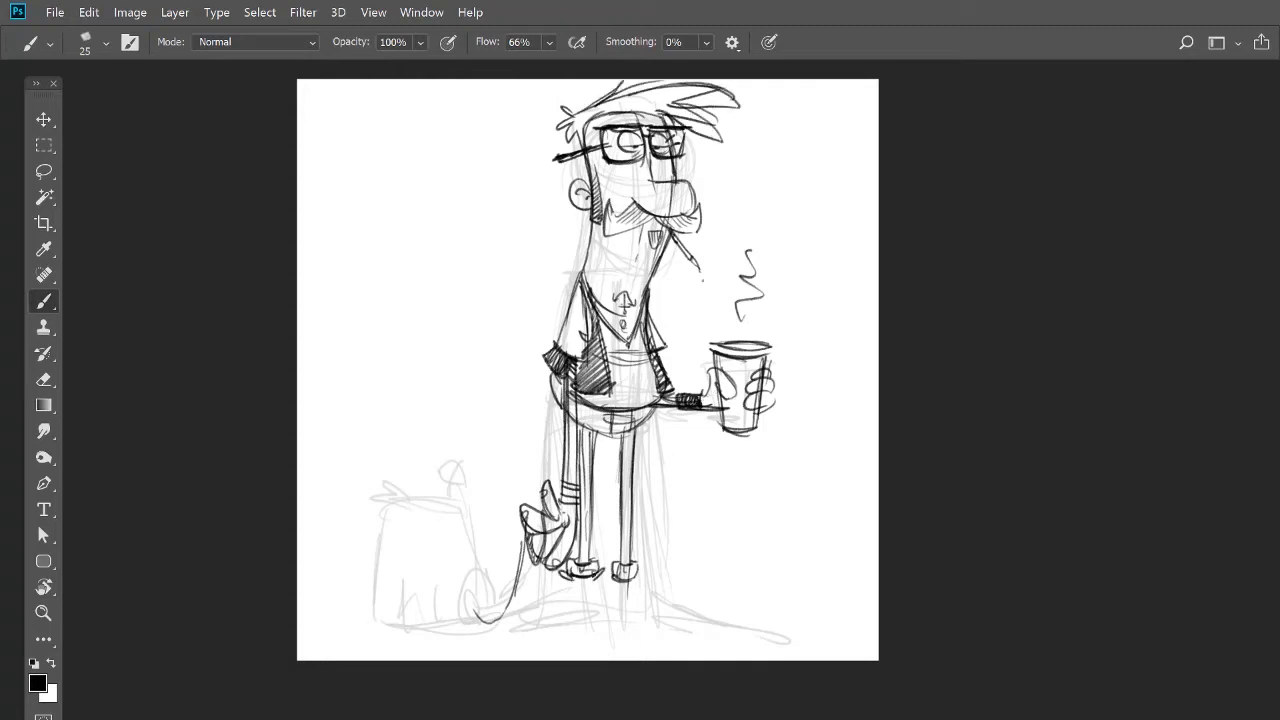
Step: Draw the large pointed shoes with rolled trouser cuffs and leg creases, and darken the thumb on the cup
mouse_move(574, 608)
left_mouse_down()
mouse_move(502, 618)
mouse_move(520, 648)
mouse_move(592, 620)
mouse_move(584, 575)
mouse_move(731, 617)
mouse_move(614, 617)
mouse_move(620, 581)
left_mouse_up()
left_click_drag(608, 459, 644, 461)
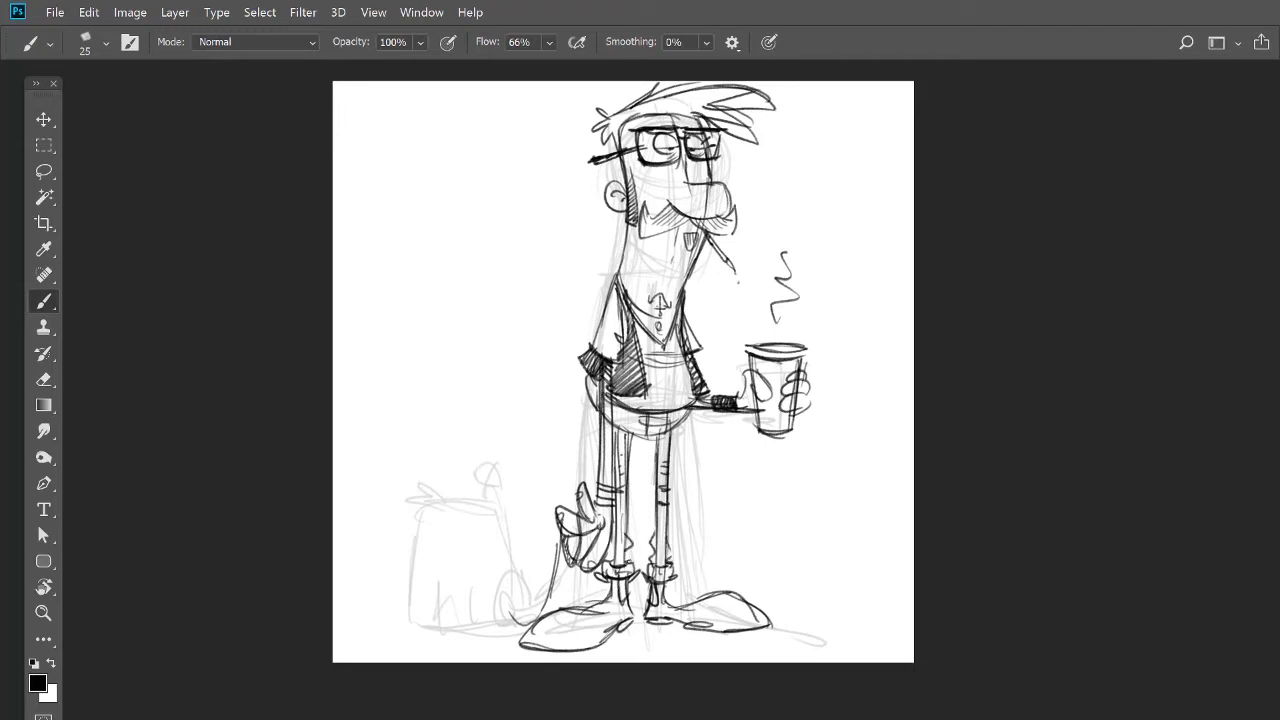
left_click_drag(608, 568, 618, 531)
left_click_drag(757, 390, 762, 371)
Step: Draw the bird's head over the faint container with a long beak, square glasses, feathered crest and small cigarette
scroll(640, 390, "up", 1)
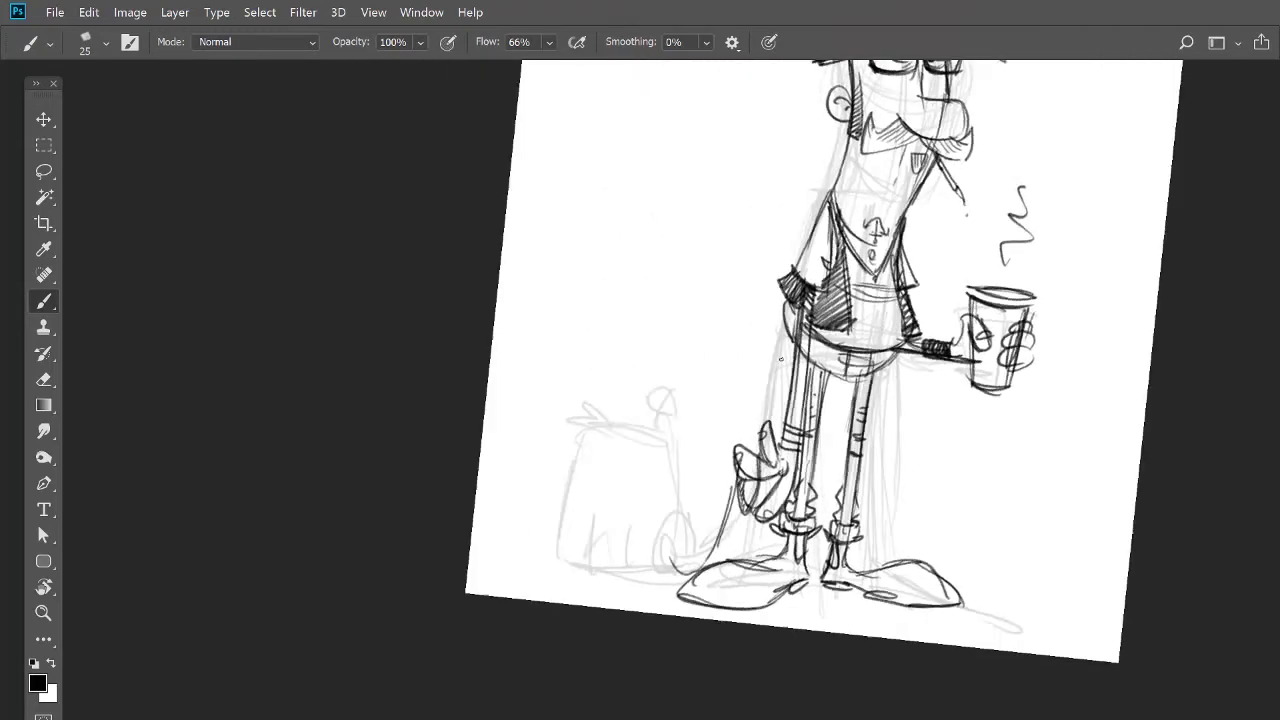
scroll(781, 359, "up", 3)
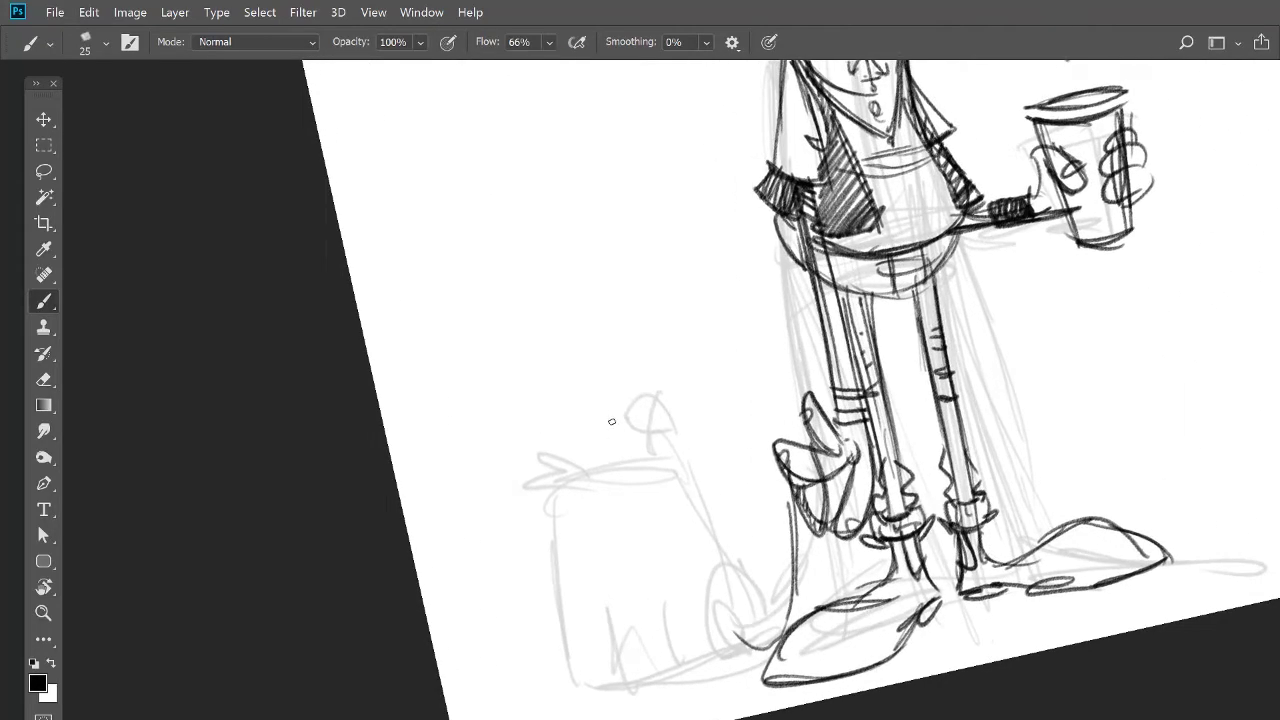
mouse_move(588, 414)
left_mouse_down()
mouse_move(503, 455)
mouse_move(597, 428)
mouse_move(617, 395)
mouse_move(588, 480)
mouse_move(564, 503)
mouse_move(600, 530)
left_mouse_up()
mouse_move(639, 476)
left_mouse_down()
mouse_move(650, 488)
mouse_move(612, 526)
left_mouse_up()
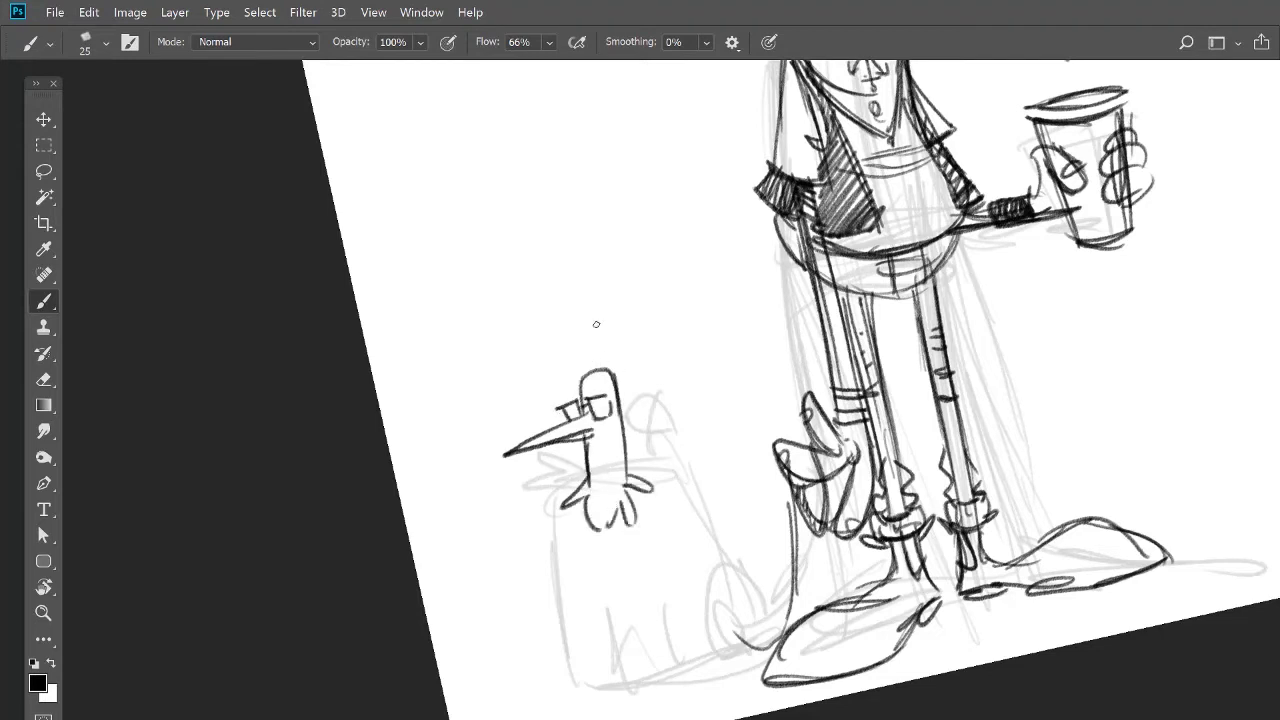
mouse_move(594, 355)
left_mouse_down()
mouse_move(660, 322)
mouse_move(625, 375)
mouse_move(604, 376)
mouse_move(599, 412)
left_mouse_up()
left_click_drag(588, 405, 606, 398)
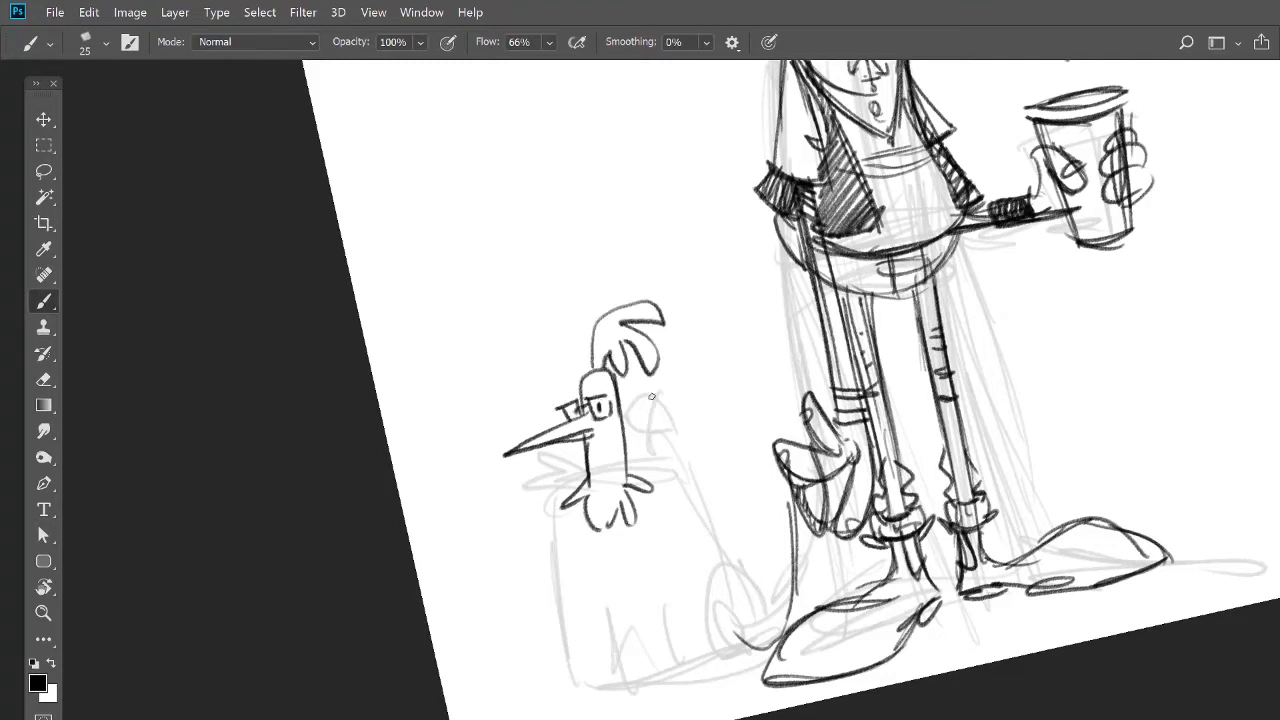
left_click_drag(548, 441, 538, 467)
Step: Draw the bird's rounded body with wing feathers, an upright tail and thin legs beneath the neck
mouse_move(582, 512)
left_mouse_down()
mouse_move(608, 656)
mouse_move(668, 654)
mouse_move(718, 619)
left_mouse_up()
left_click_drag(636, 500, 684, 531)
left_click_drag(667, 517, 707, 525)
mouse_move(714, 522)
left_mouse_down()
mouse_move(732, 592)
mouse_move(701, 637)
left_mouse_up()
left_click_drag(611, 558, 674, 621)
left_click_drag(686, 616, 722, 517)
left_click_drag(722, 517, 692, 561)
mouse_move(688, 504)
left_mouse_down()
mouse_move(660, 526)
mouse_move(683, 563)
left_mouse_up()
left_click_drag(678, 524, 652, 530)
left_click_drag(785, 476, 762, 350)
mouse_move(641, 522)
left_mouse_down()
mouse_move(657, 559)
mouse_move(645, 577)
mouse_move(690, 553)
left_mouse_up()
left_click_drag(658, 566, 692, 565)
left_click_drag(622, 530, 640, 568)
left_click_drag(608, 577, 647, 571)
Step: Draw a dark collar around the bird's neck and the leash curving from it up to the man's hand
mouse_move(716, 393)
left_mouse_down()
mouse_move(700, 320)
mouse_move(760, 462)
mouse_move(712, 468)
left_mouse_up()
left_click_drag(622, 378, 548, 382)
mouse_move(549, 382)
left_mouse_down()
mouse_move(545, 405)
mouse_move(629, 398)
left_mouse_up()
mouse_move(620, 386)
left_mouse_down()
mouse_move(602, 402)
mouse_move(563, 388)
mouse_move(548, 402)
left_mouse_up()
mouse_move(765, 338)
left_mouse_down()
mouse_move(615, 418)
mouse_move(613, 398)
left_mouse_up()
mouse_move(614, 402)
left_mouse_down()
mouse_move(726, 547)
mouse_move(775, 350)
left_mouse_up()
left_click_drag(613, 391, 616, 414)
mouse_move(567, 242)
left_mouse_down()
mouse_move(596, 194)
mouse_move(640, 190)
left_mouse_up()
mouse_move(638, 188)
left_mouse_down()
mouse_move(605, 203)
mouse_move(568, 252)
left_mouse_up()
Step: Hide Layer 1 and set the opacity of Layer 2 to 20%
key("ctrl+minus")
key("Escape")
scroll(595, 236, "down", 2)
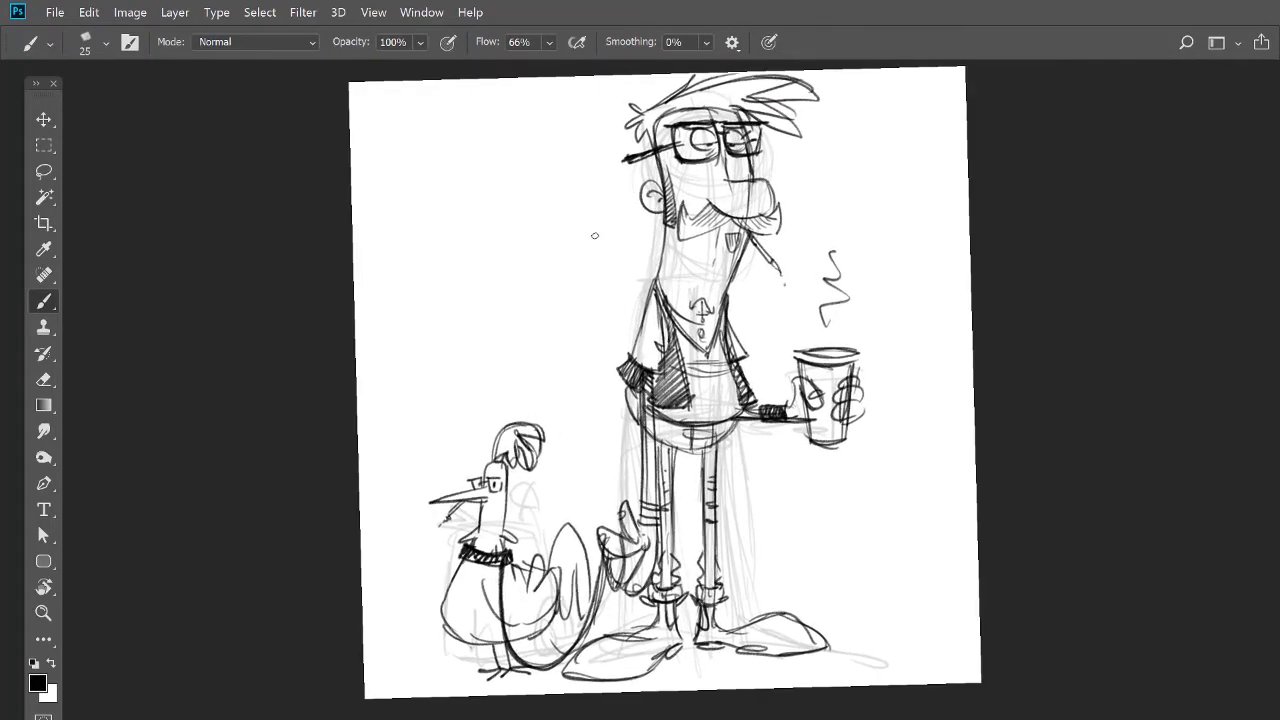
key("Escape")
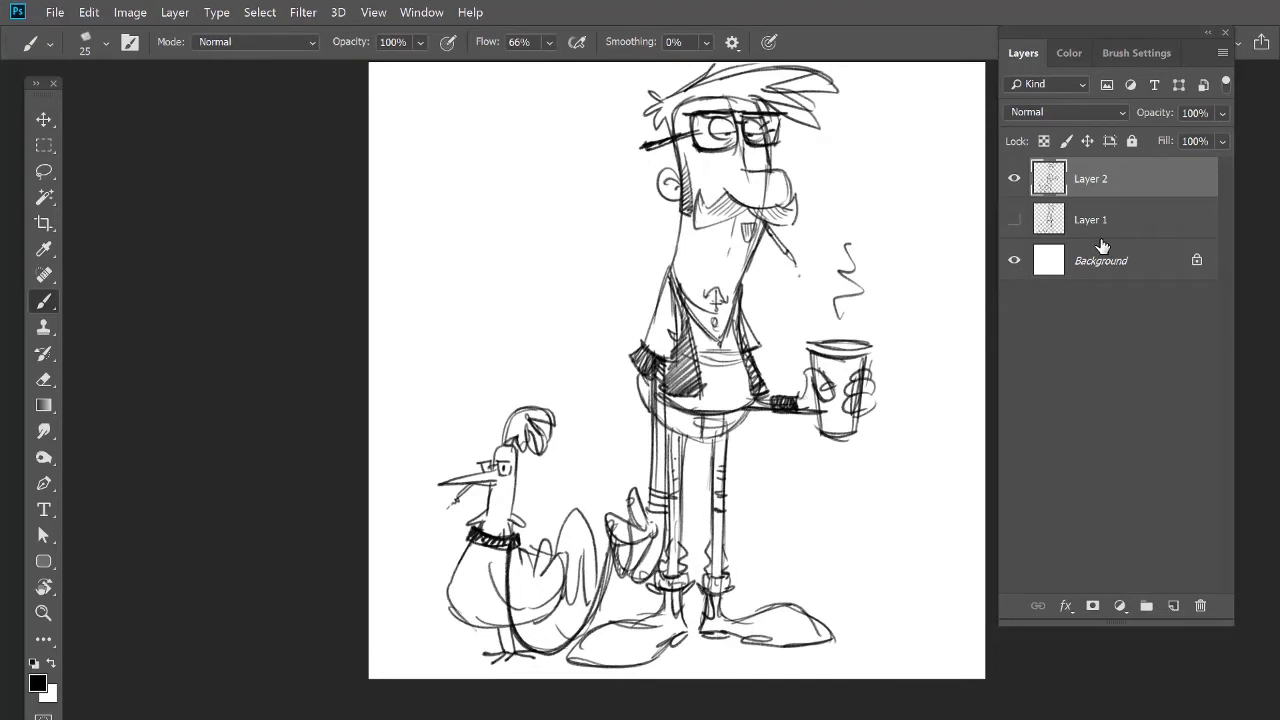
key("m")
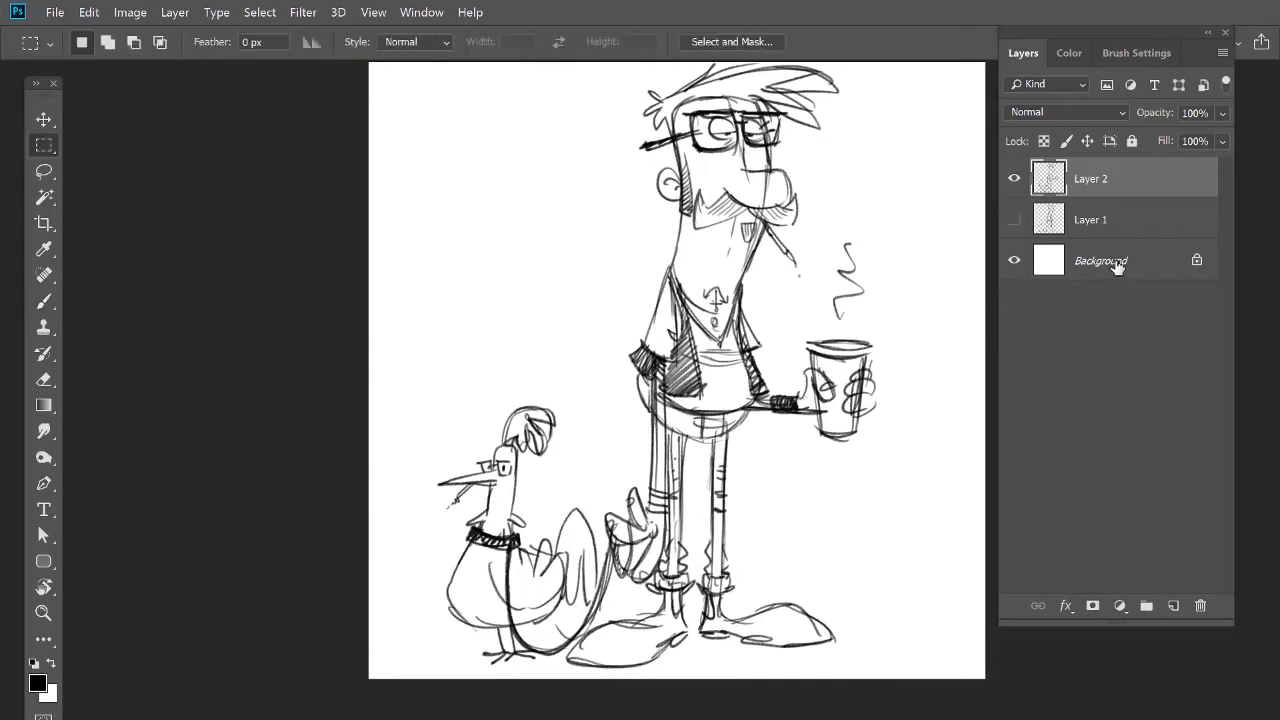
key("1")
key("2")
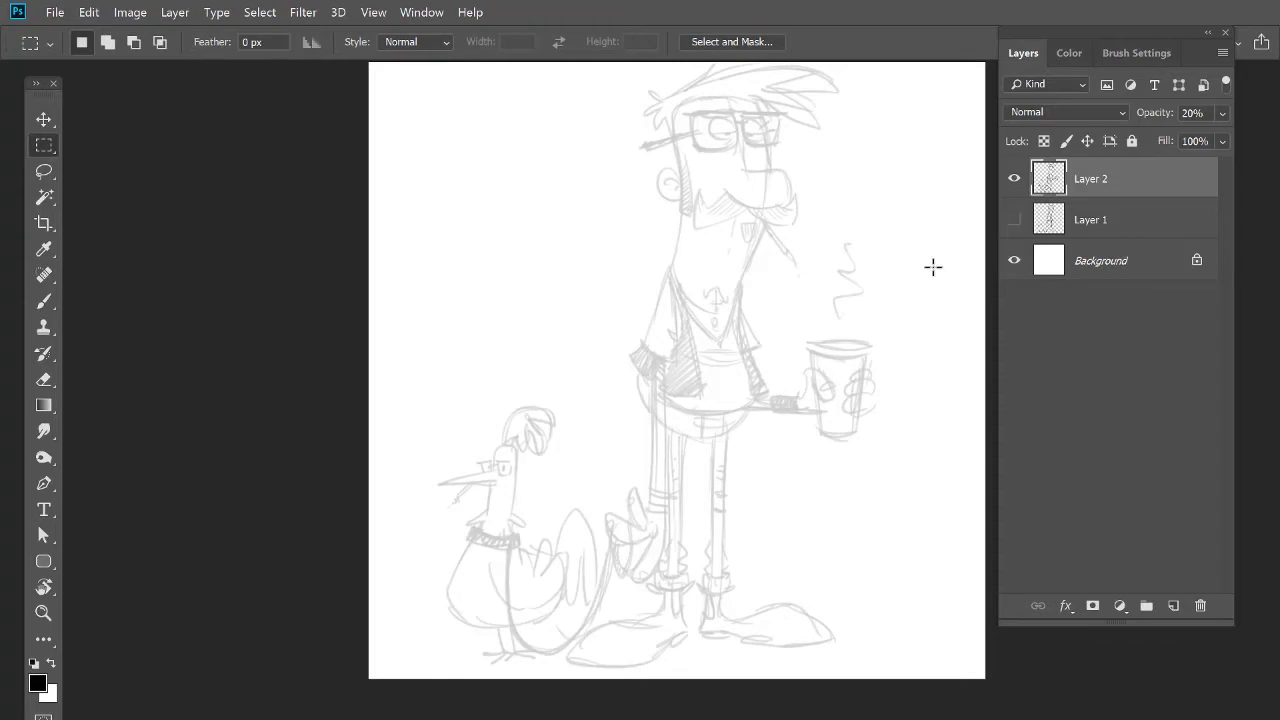
Step: Create a new layer named palette above Layer 2
left_click(1072, 53)
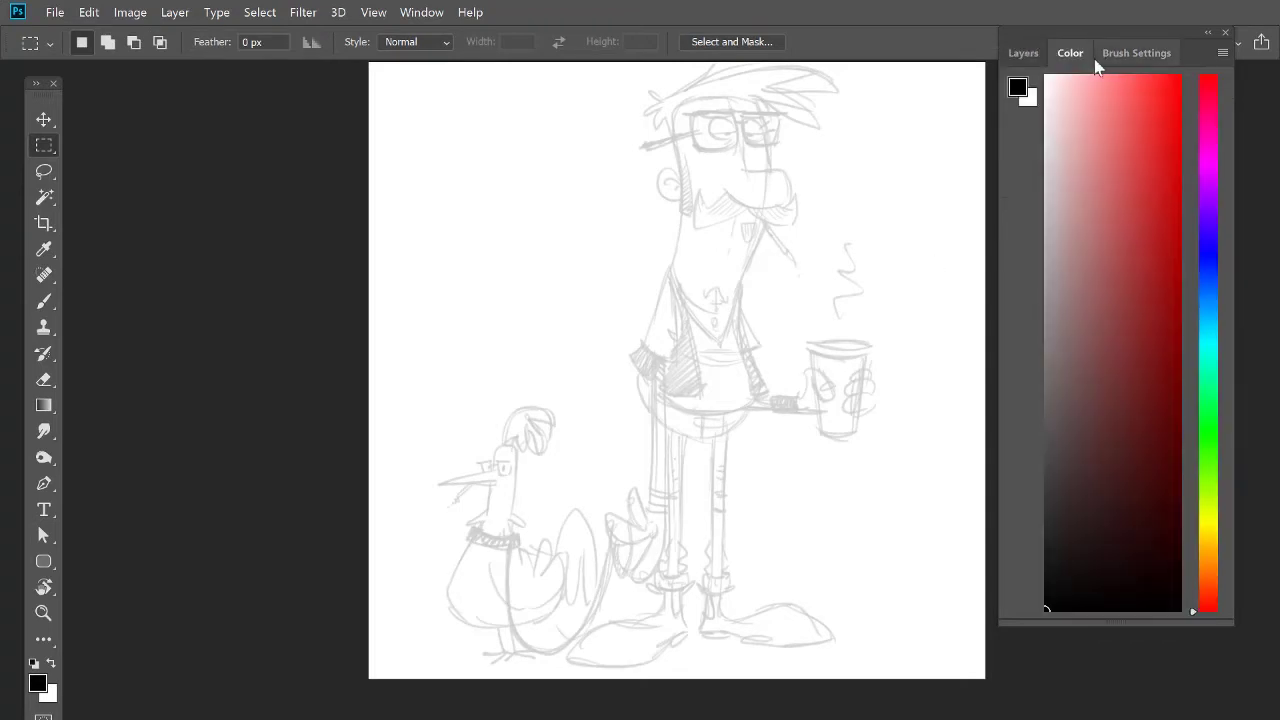
left_click(1039, 46)
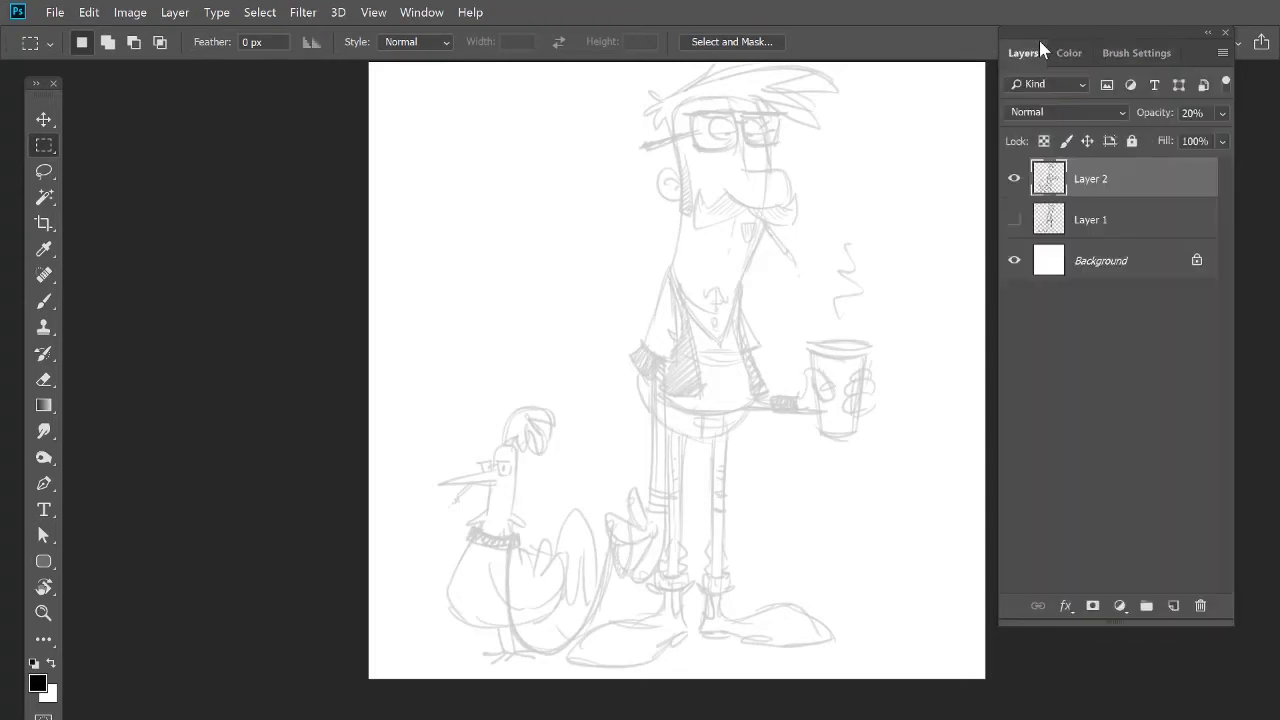
key("ctrl+shift+n")
type("palette")
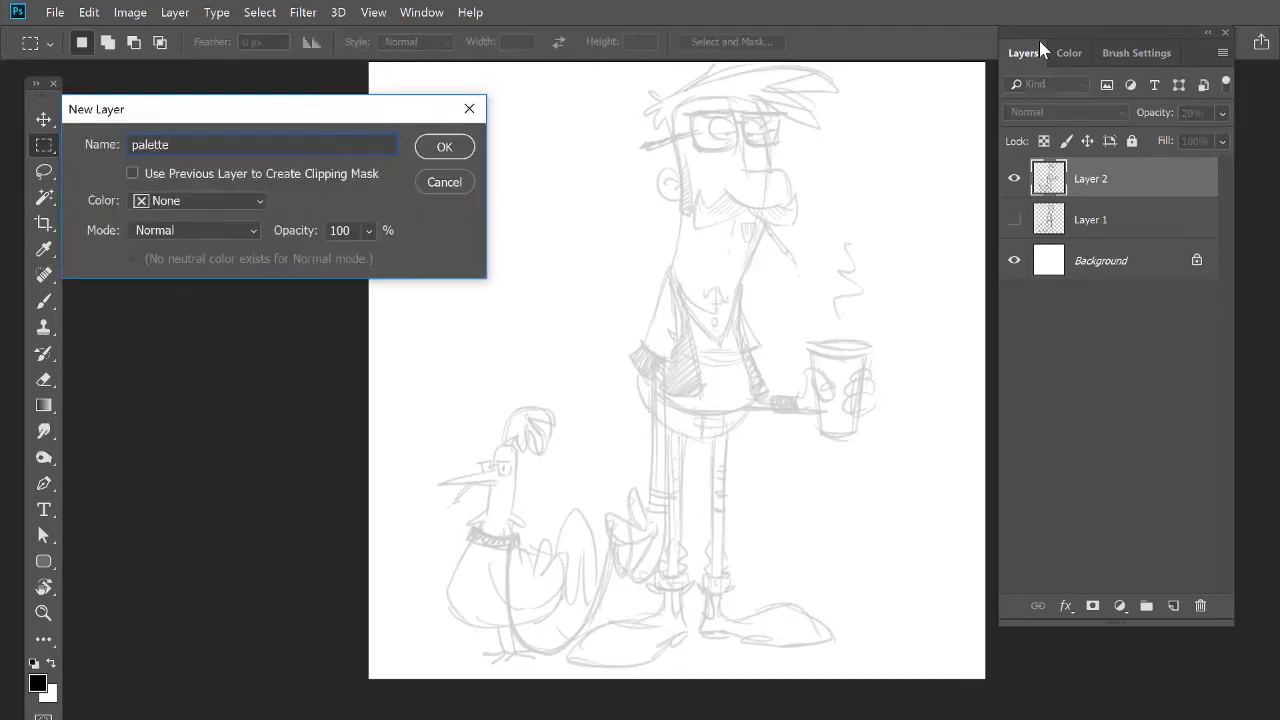
key("Return")
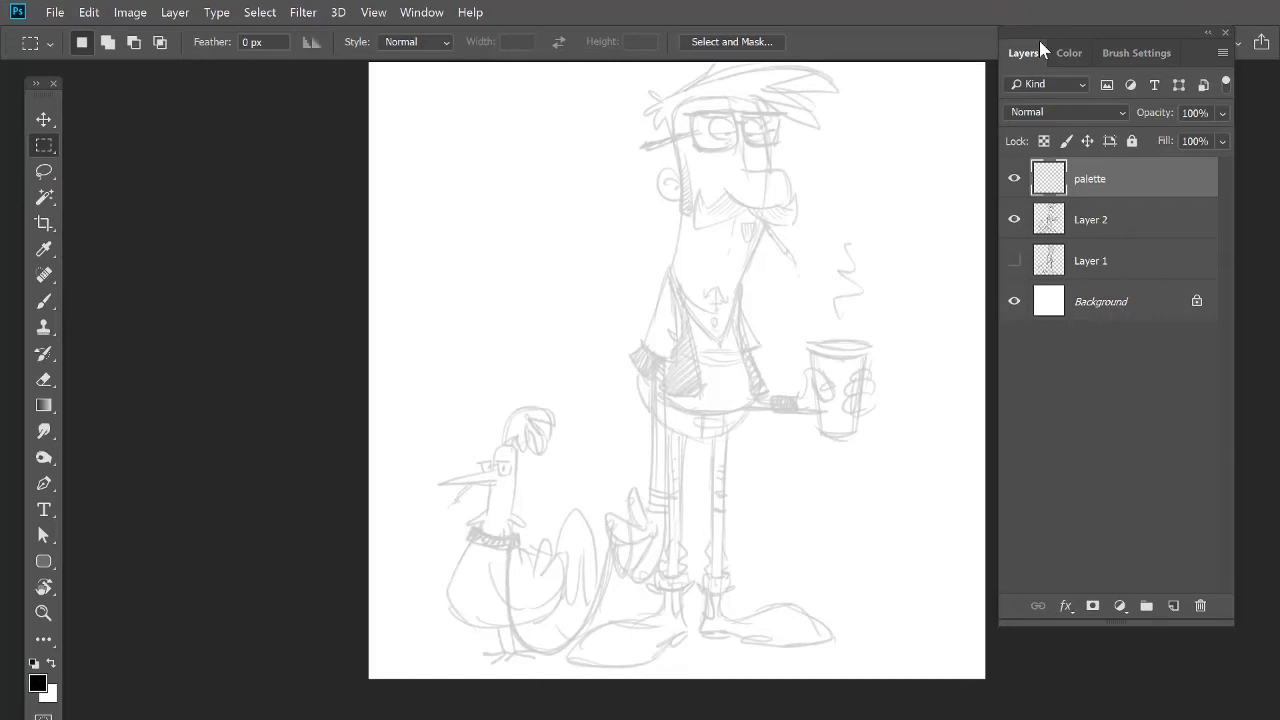
Step: Choose the Brush tool and set the foreground colour to a very light pink
left_click(1066, 55)
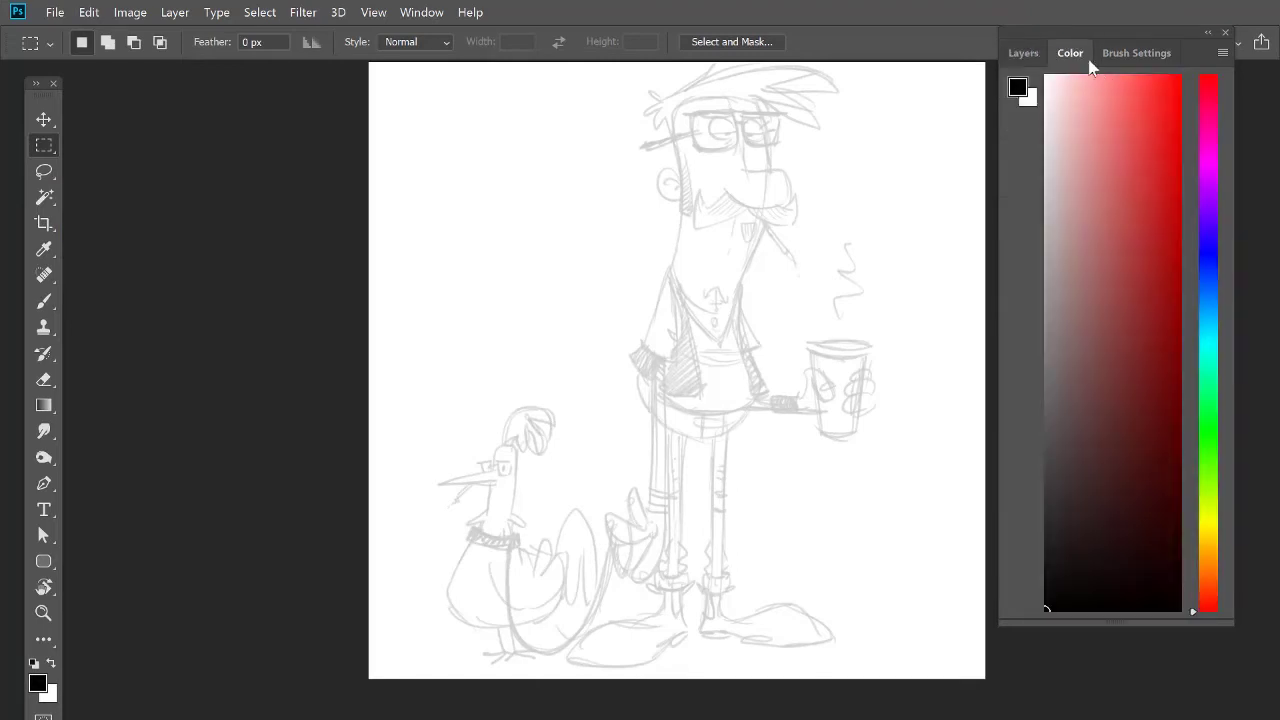
key("b")
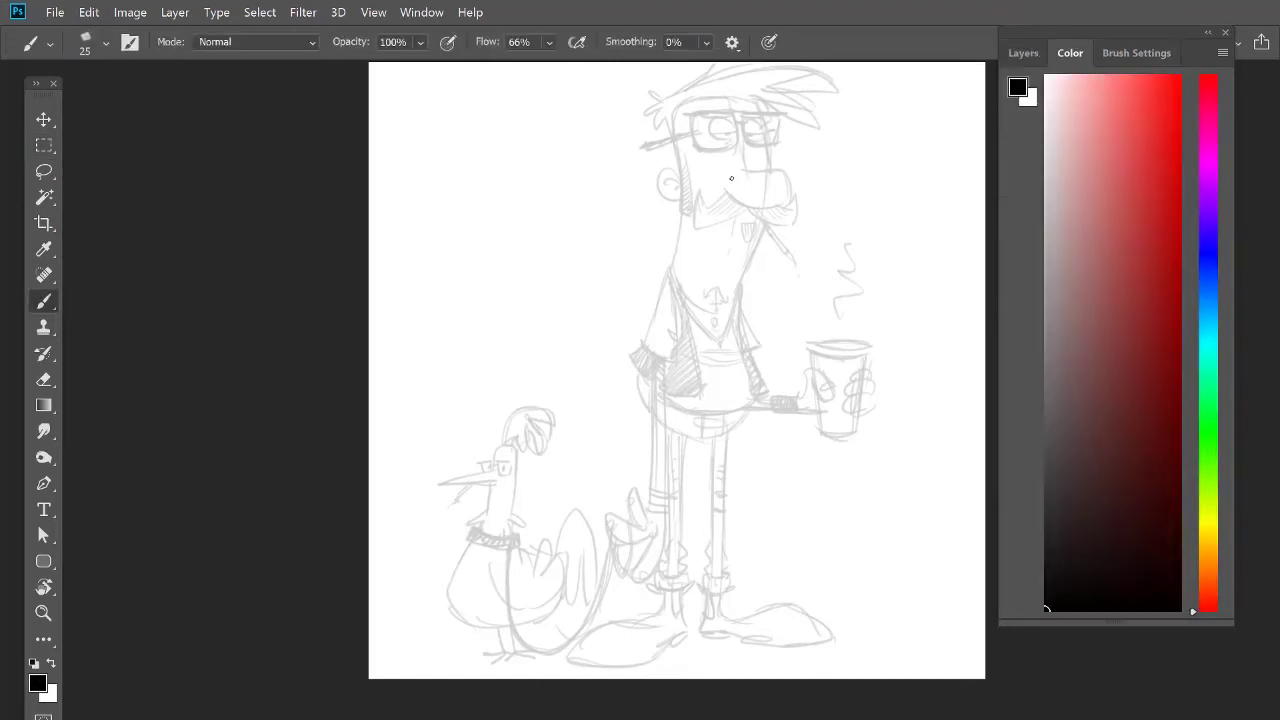
left_click(1069, 79)
left_click_drag(1066, 77, 1060, 76)
Step: Switch the brush to the KYLE Ultimate Rough Inking 2 preset and set its flow to 100%
key("bracketright")
key("bracketright")
left_click(75, 42)
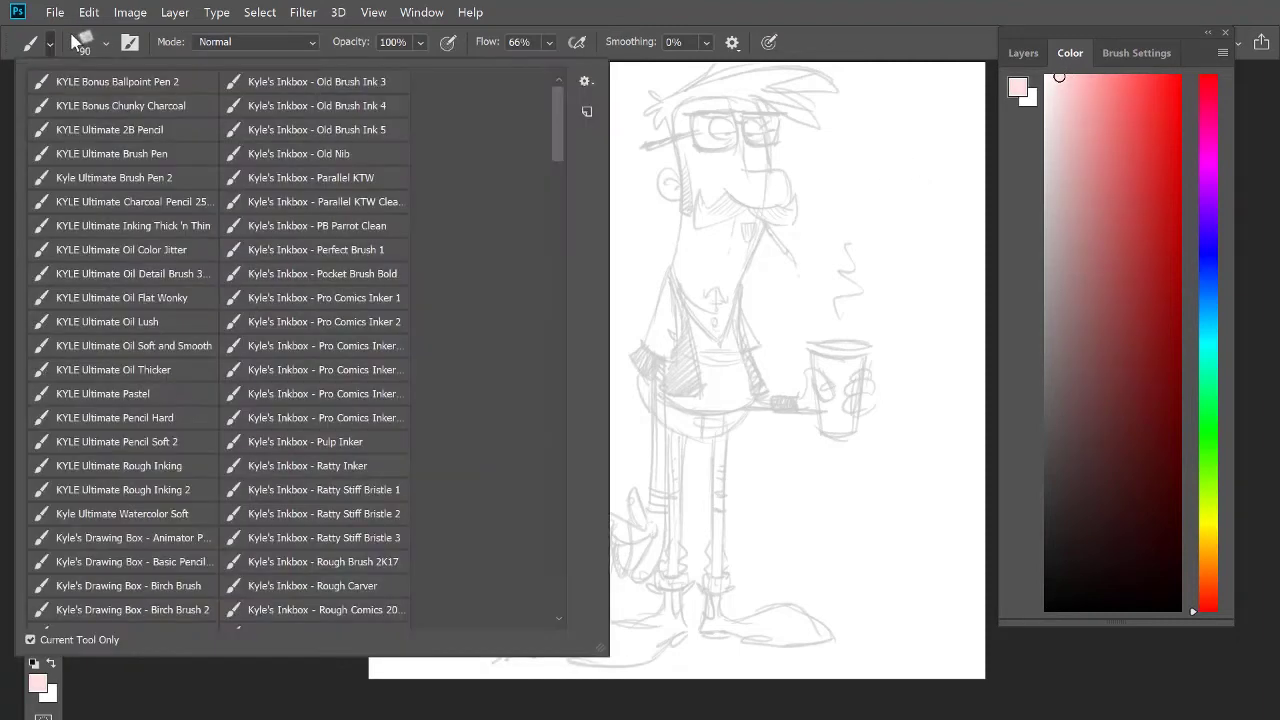
left_click(178, 491)
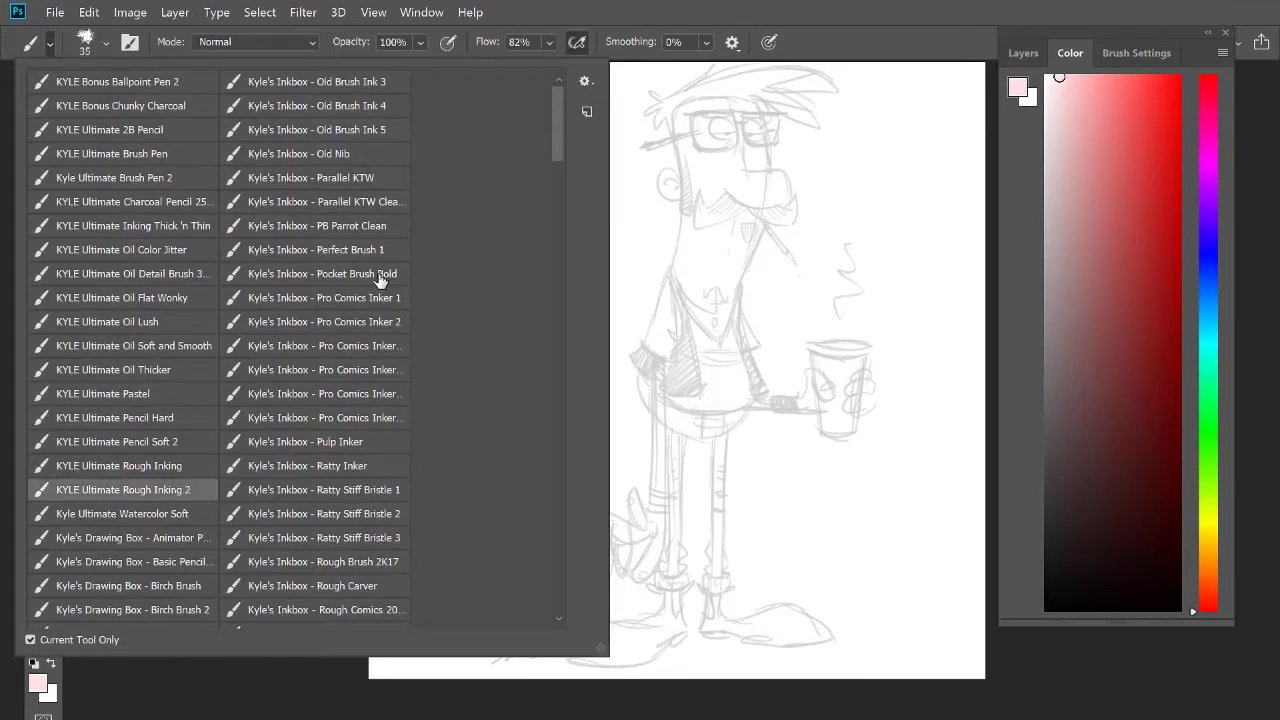
left_click(550, 43)
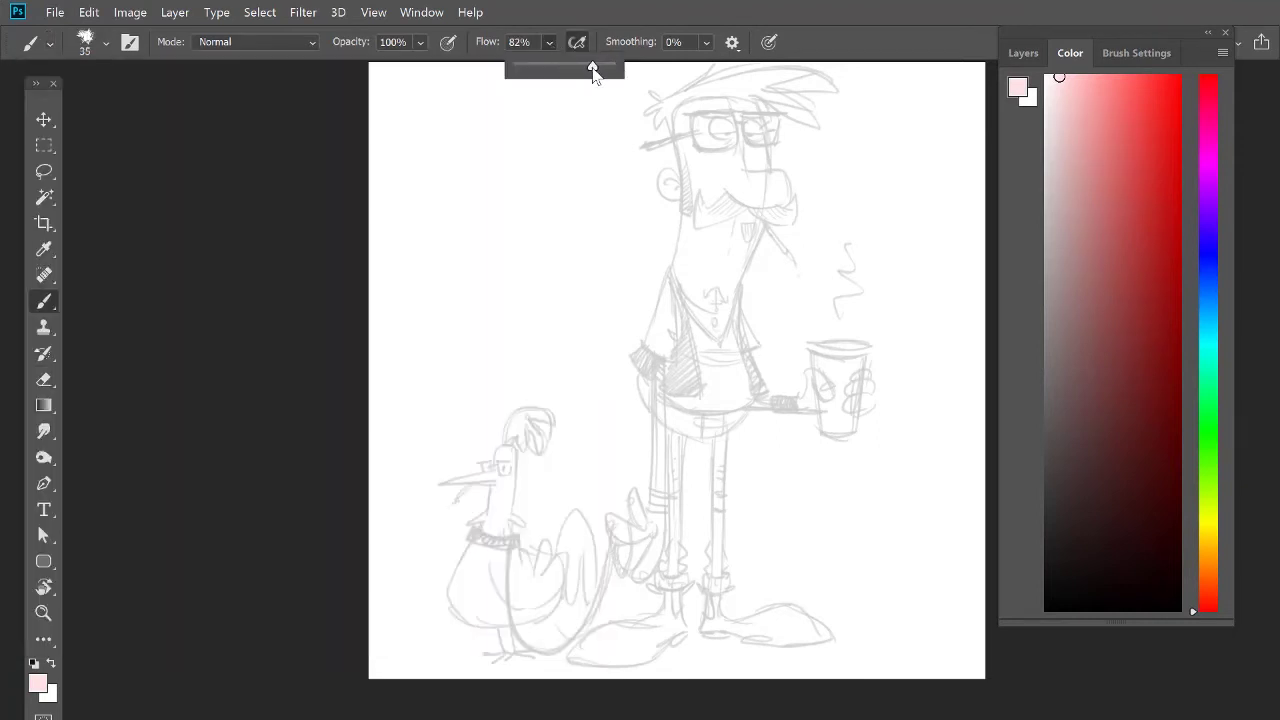
left_click_drag(596, 69, 627, 72)
left_click(853, 24)
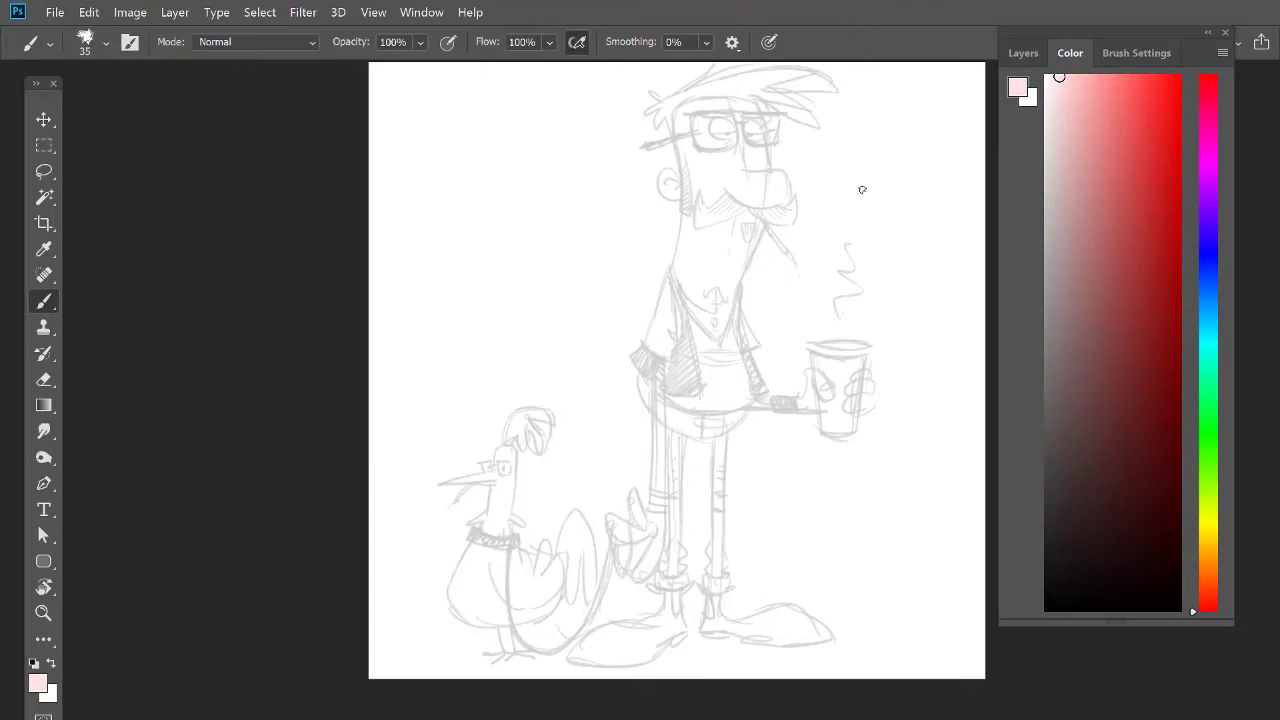
Step: Enlarge the brush to size 60 and paint a light pink swatch on the blank canvas beside the man's head
key("bracketright")
key("bracketright")
key("bracketright")
key("bracketright")
mouse_move(903, 143)
left_mouse_down()
mouse_move(929, 147)
mouse_move(906, 166)
mouse_move(920, 137)
mouse_move(912, 168)
left_mouse_up()
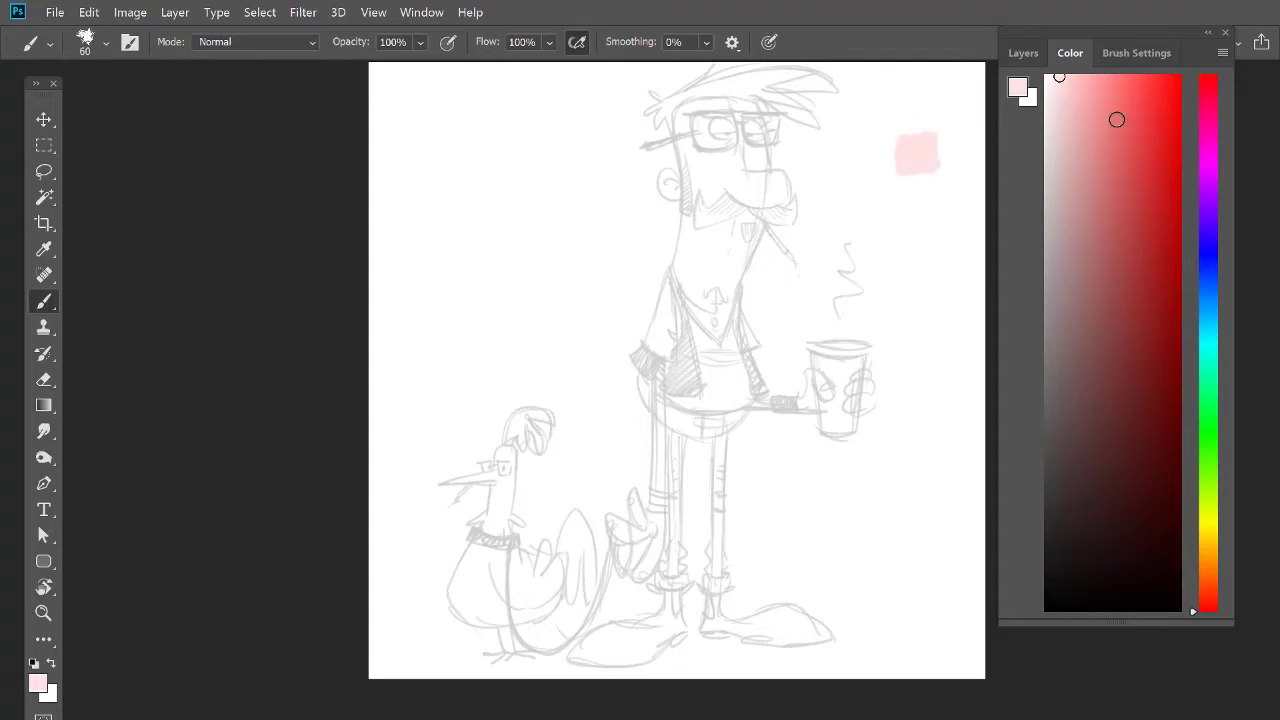
Step: Mix a warm golden yellow and paint a swatch of it directly above the pink one
left_click(1208, 517)
left_click(1077, 80)
left_click_drag(1198, 517, 1198, 549)
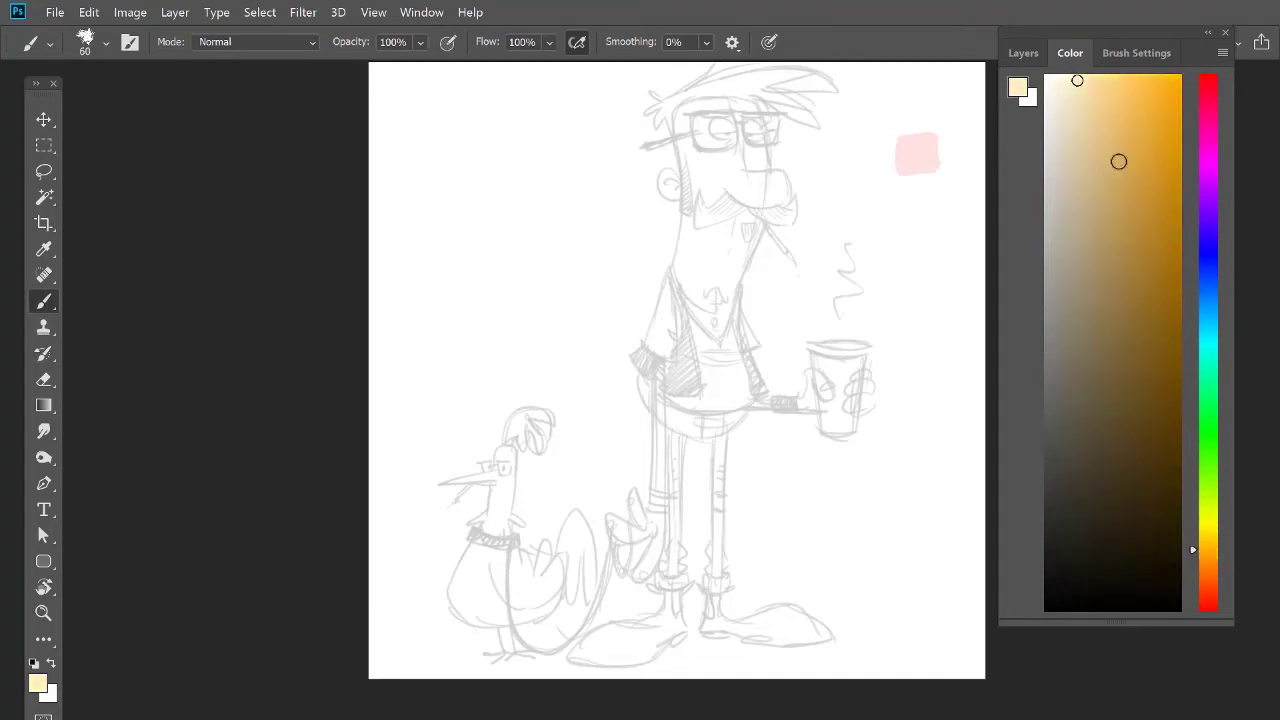
left_click(1157, 84)
left_click_drag(1148, 81, 1136, 80)
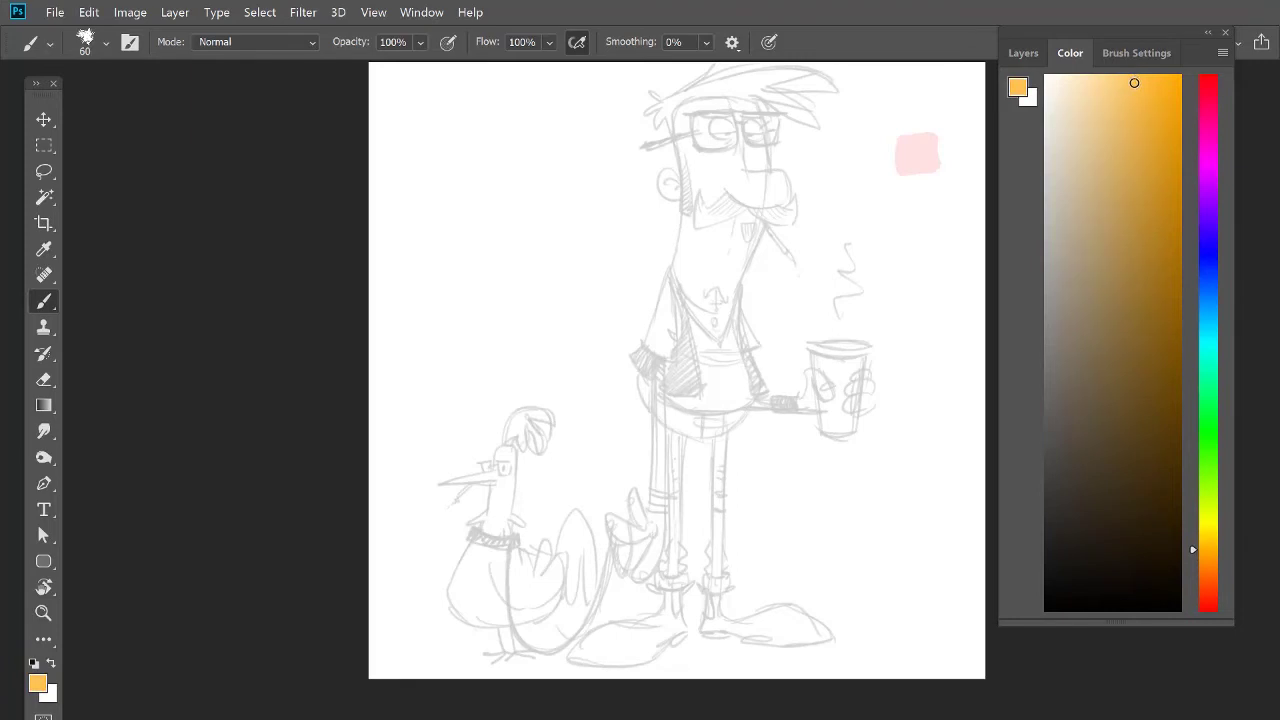
left_click_drag(1197, 551, 1199, 541)
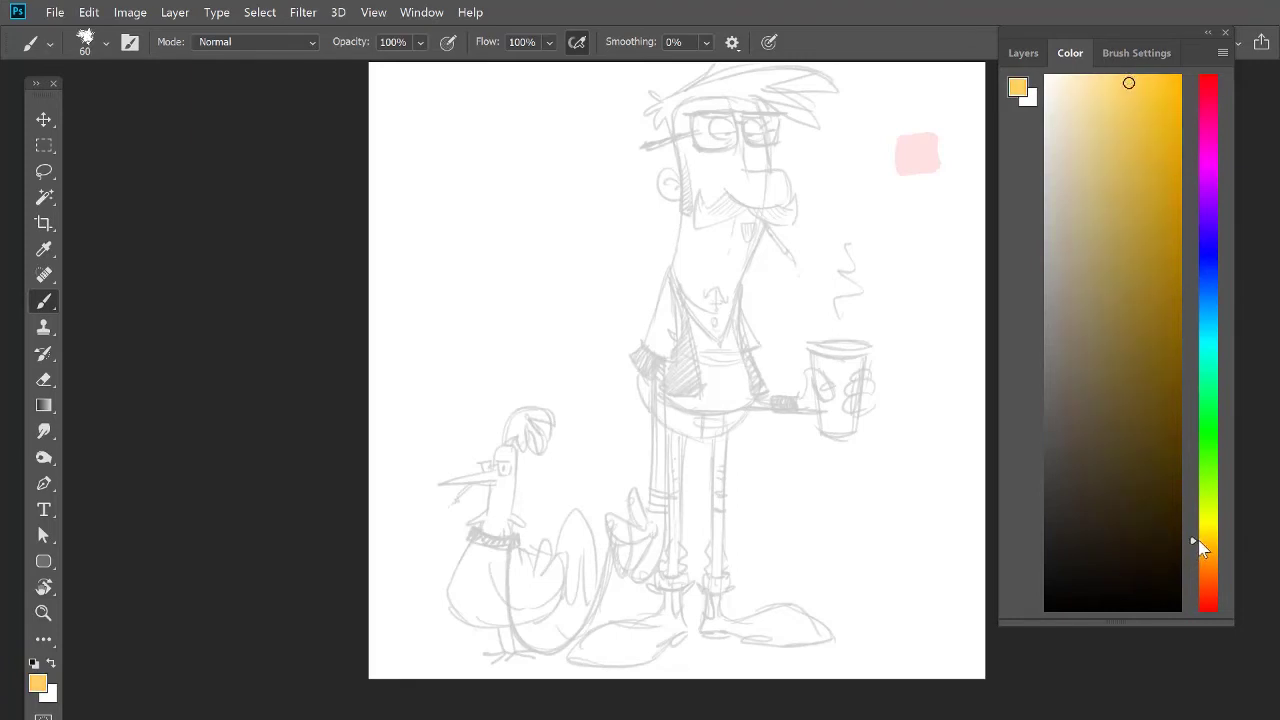
mouse_move(897, 103)
left_mouse_down()
mouse_move(934, 117)
mouse_move(903, 106)
mouse_move(933, 94)
left_mouse_up()
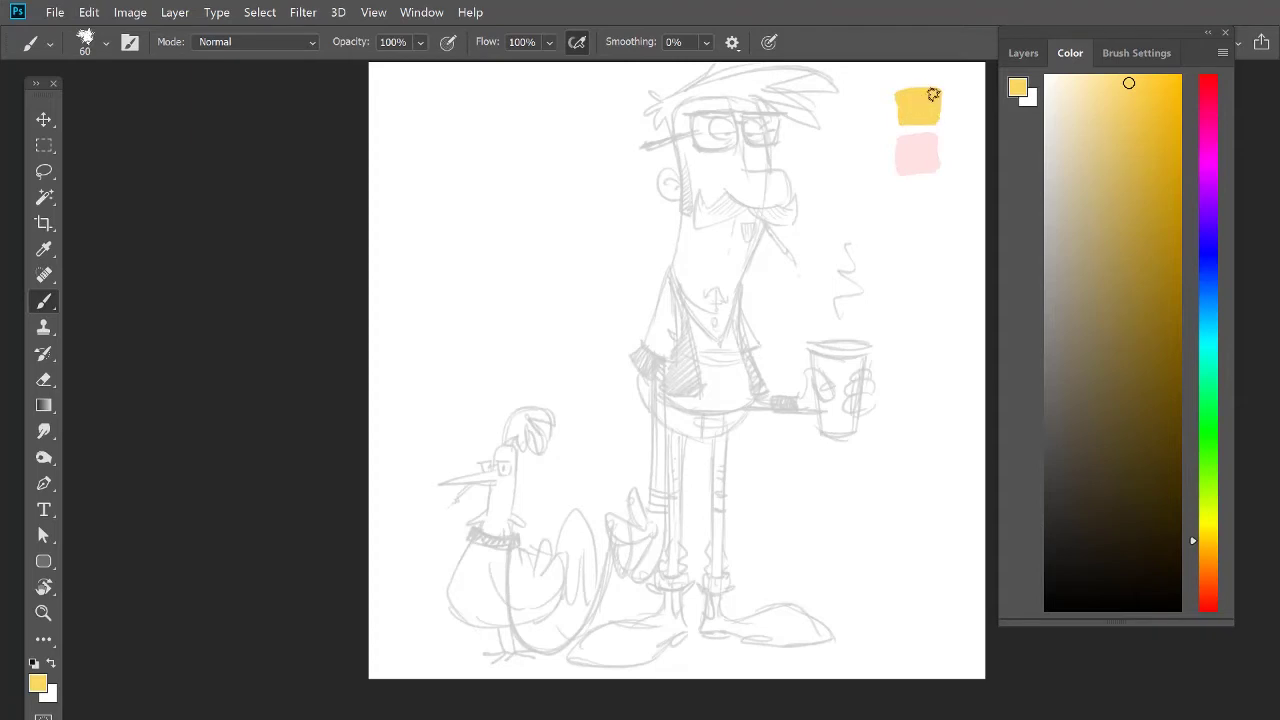
Step: Paint a small pale cream dab beside the pink swatch and a light sky-blue swatch directly below the pink one
left_click_drag(1132, 90, 1066, 82)
left_click_drag(834, 146, 841, 150)
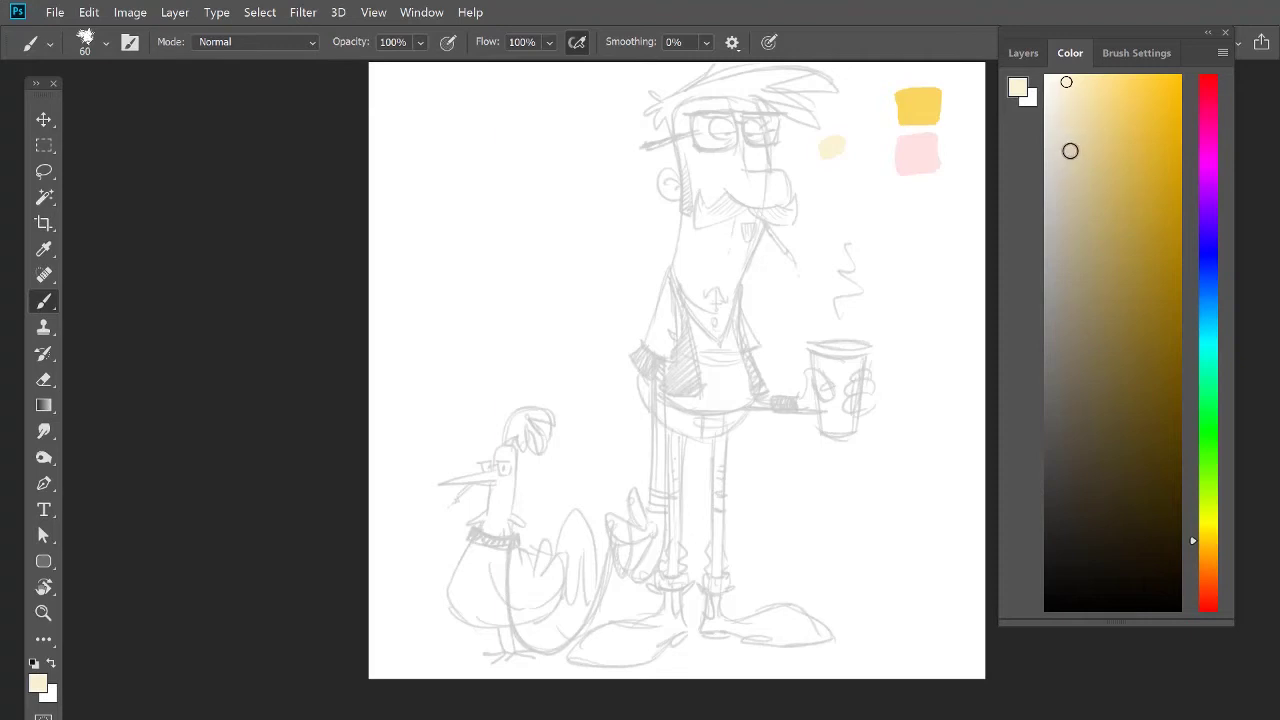
left_click(1210, 316)
left_click_drag(1103, 108, 1100, 87)
mouse_move(935, 178)
left_mouse_down()
mouse_move(909, 191)
mouse_move(938, 180)
left_mouse_up()
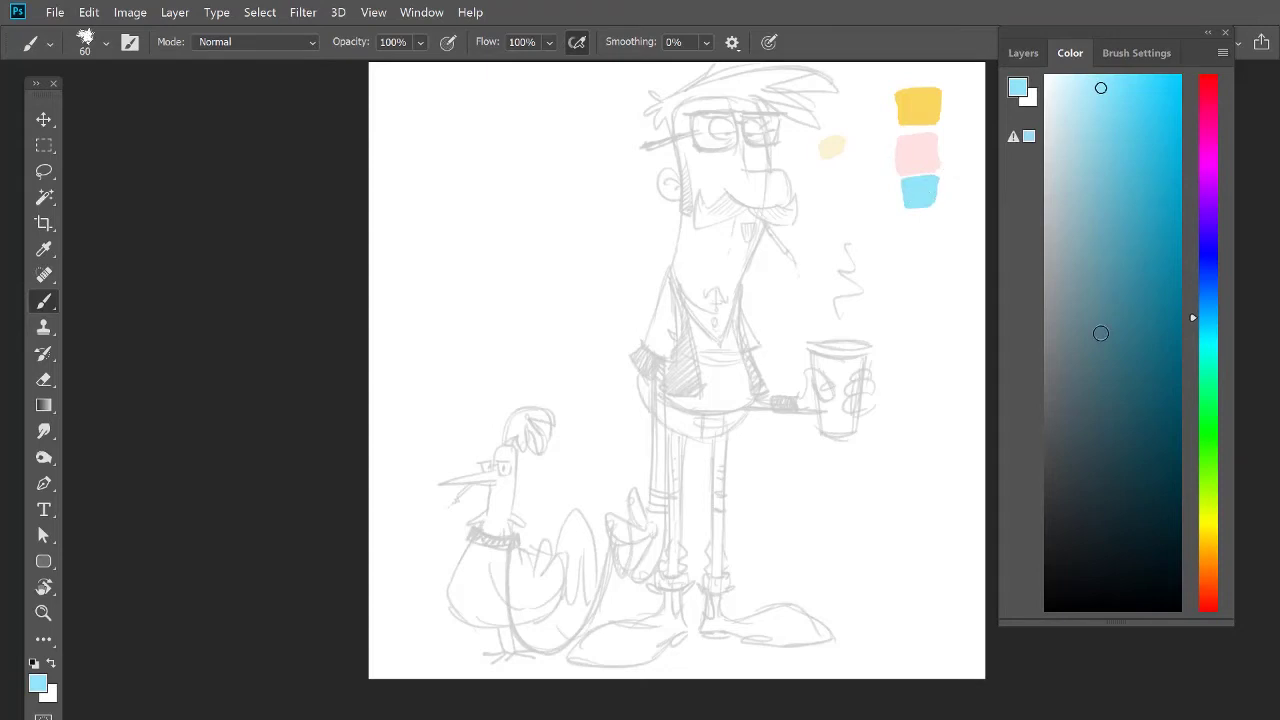
Step: Mix a dark blue-grey and paint a swatch of it directly below the light blue one
left_click(1064, 393)
left_click_drag(1064, 393, 1067, 392)
left_click_drag(1200, 329, 1199, 299)
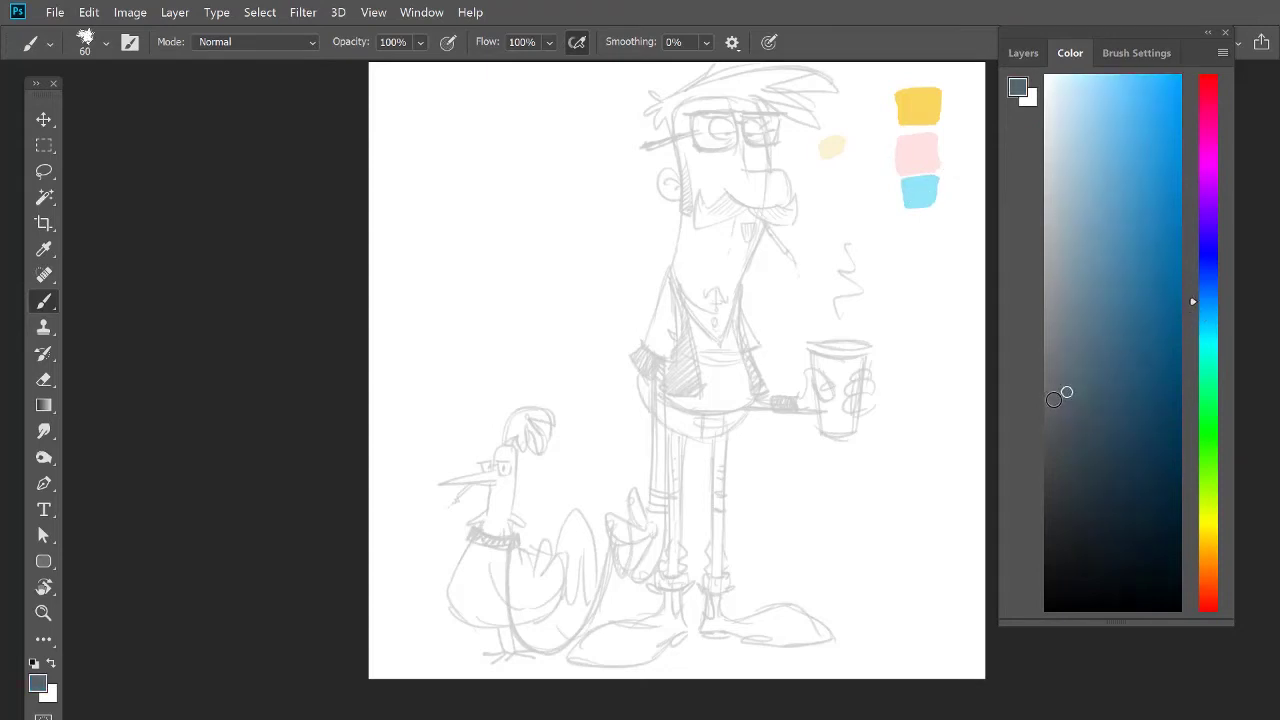
left_click_drag(1062, 393, 1066, 434)
left_click(913, 213)
mouse_move(936, 214)
left_mouse_down()
mouse_move(906, 216)
mouse_move(918, 226)
left_mouse_up()
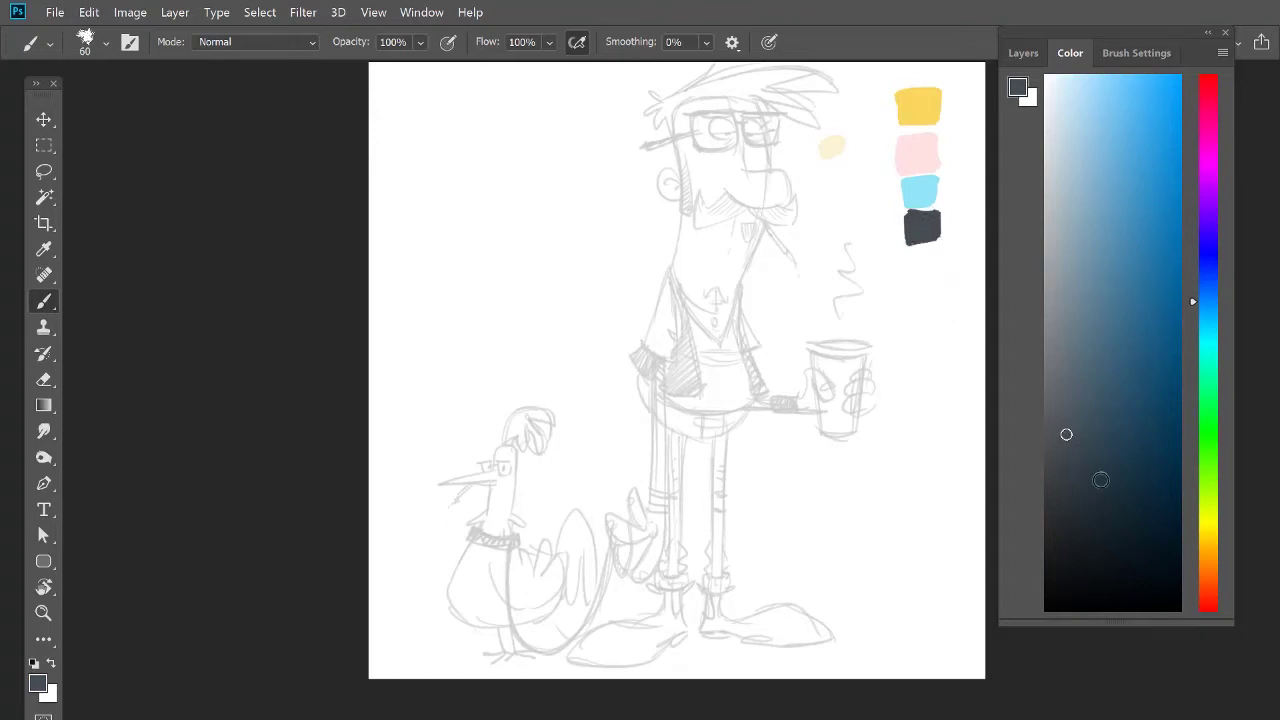
Step: Paint a dark brown swatch directly below the blue-grey one and a separate bright yellow swatch below the coffee cup's level
left_click(1208, 565)
mouse_move(1109, 440)
left_mouse_down()
mouse_move(1109, 456)
mouse_move(1109, 429)
left_mouse_up()
mouse_move(909, 252)
left_mouse_down()
mouse_move(938, 254)
mouse_move(908, 268)
mouse_move(926, 262)
mouse_move(917, 257)
left_mouse_up()
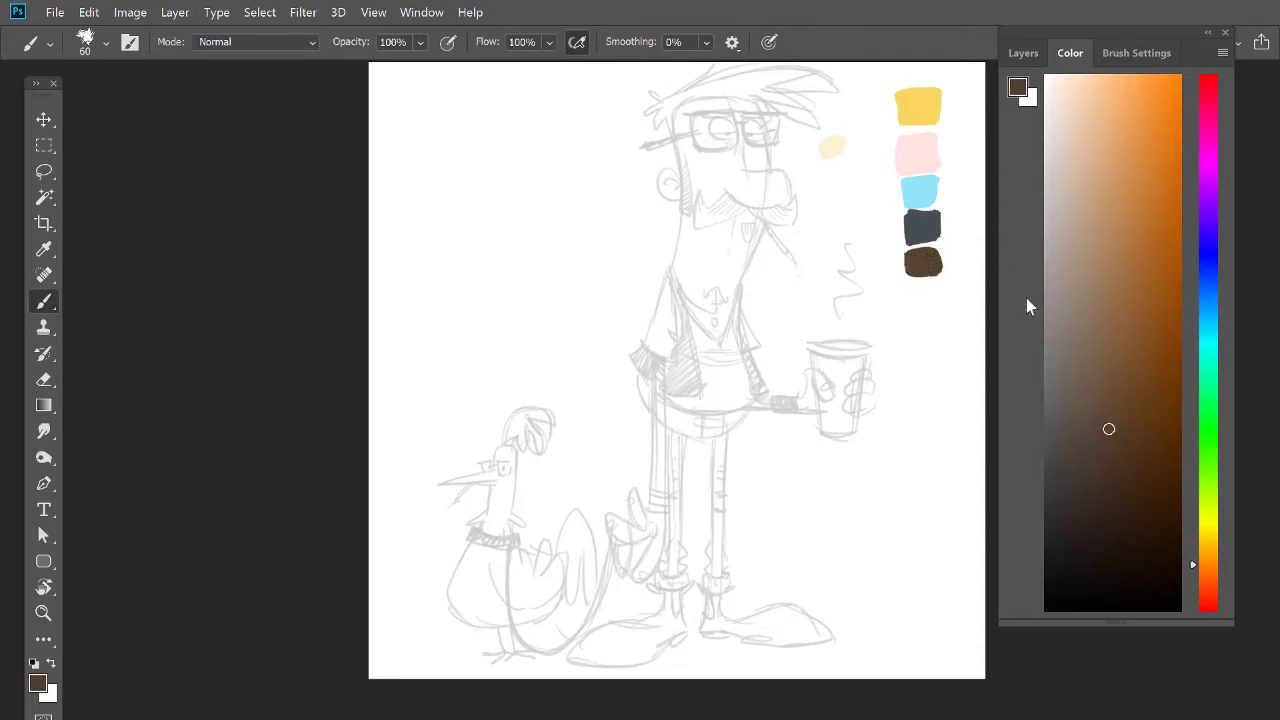
left_click_drag(1068, 92, 1045, 77)
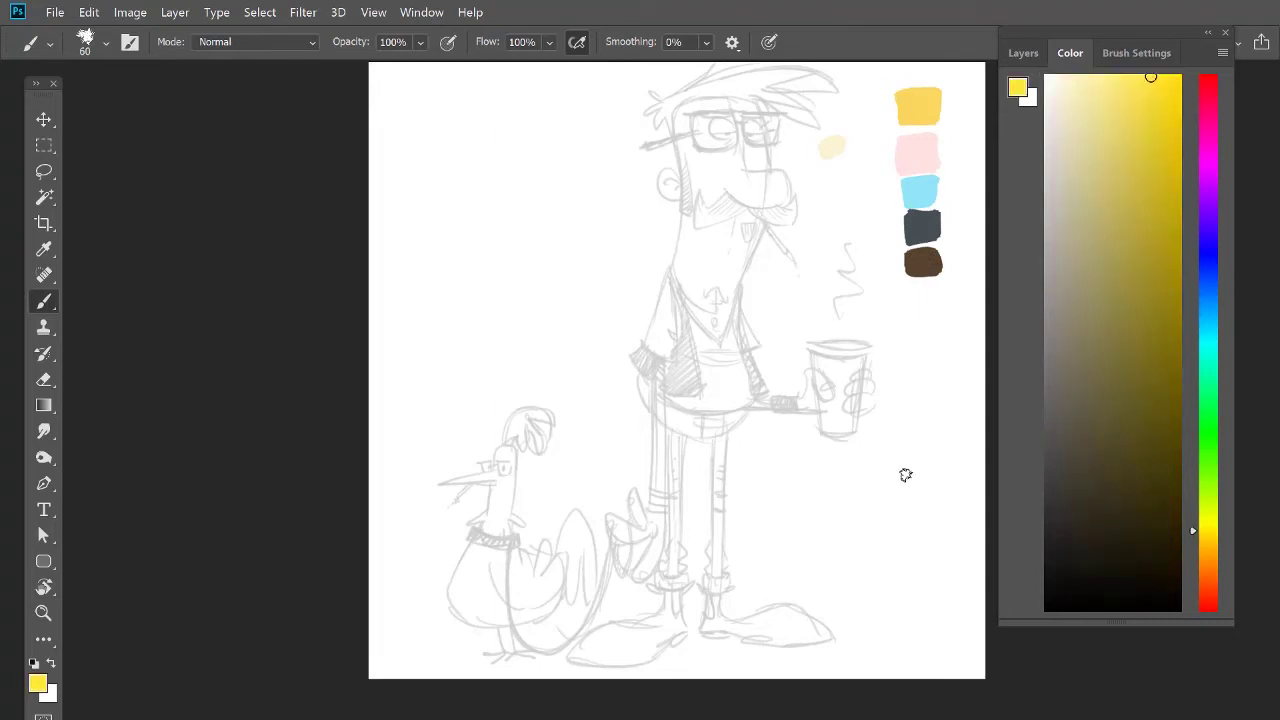
mouse_move(905, 475)
left_mouse_down()
mouse_move(923, 497)
mouse_move(940, 470)
mouse_move(928, 500)
left_mouse_up()
left_click(1208, 535)
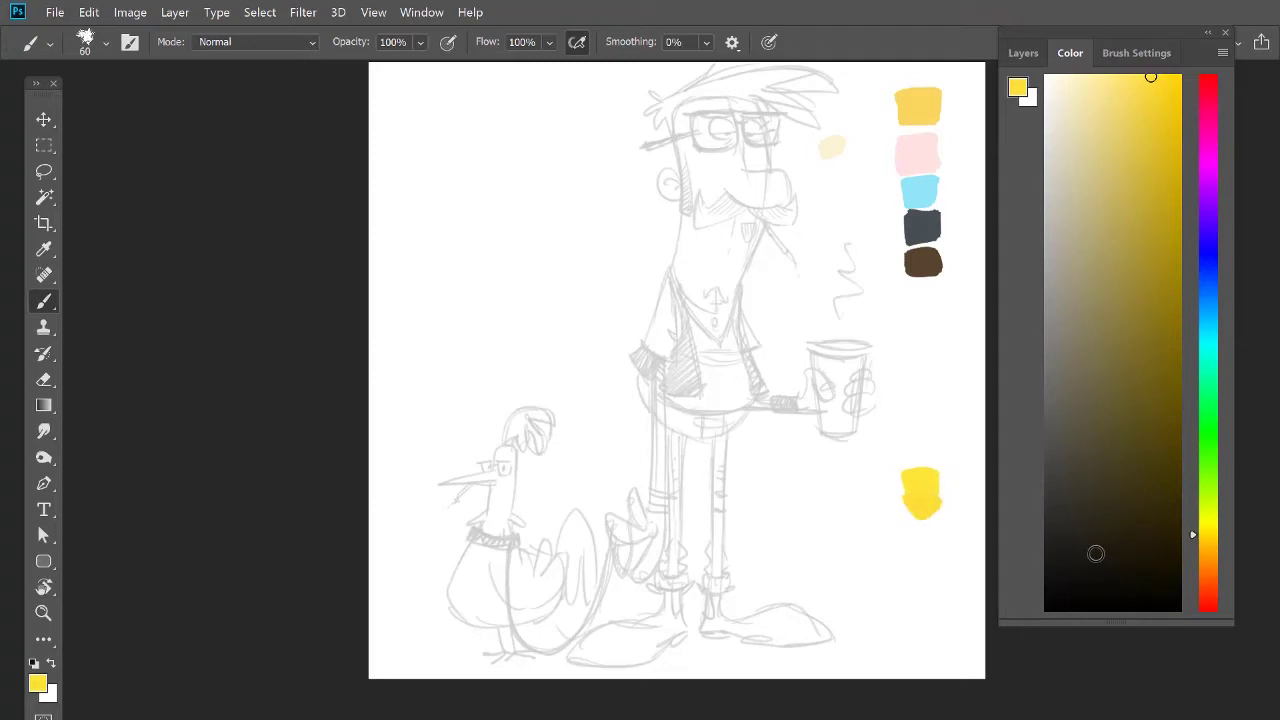
Step: Extend the golden yellow swatch into a row with a pale cream tint on one end and deeper gold and orange shades on the other
left_click(932, 101, "alt")
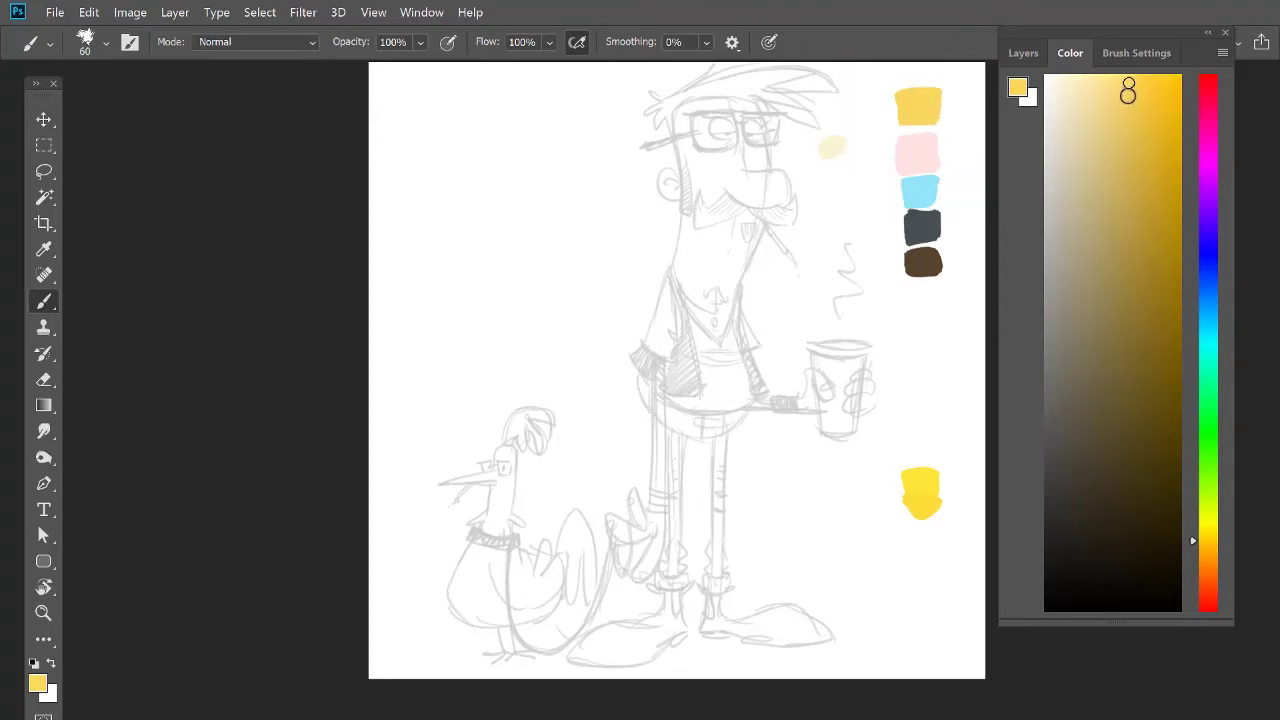
left_click(1156, 97)
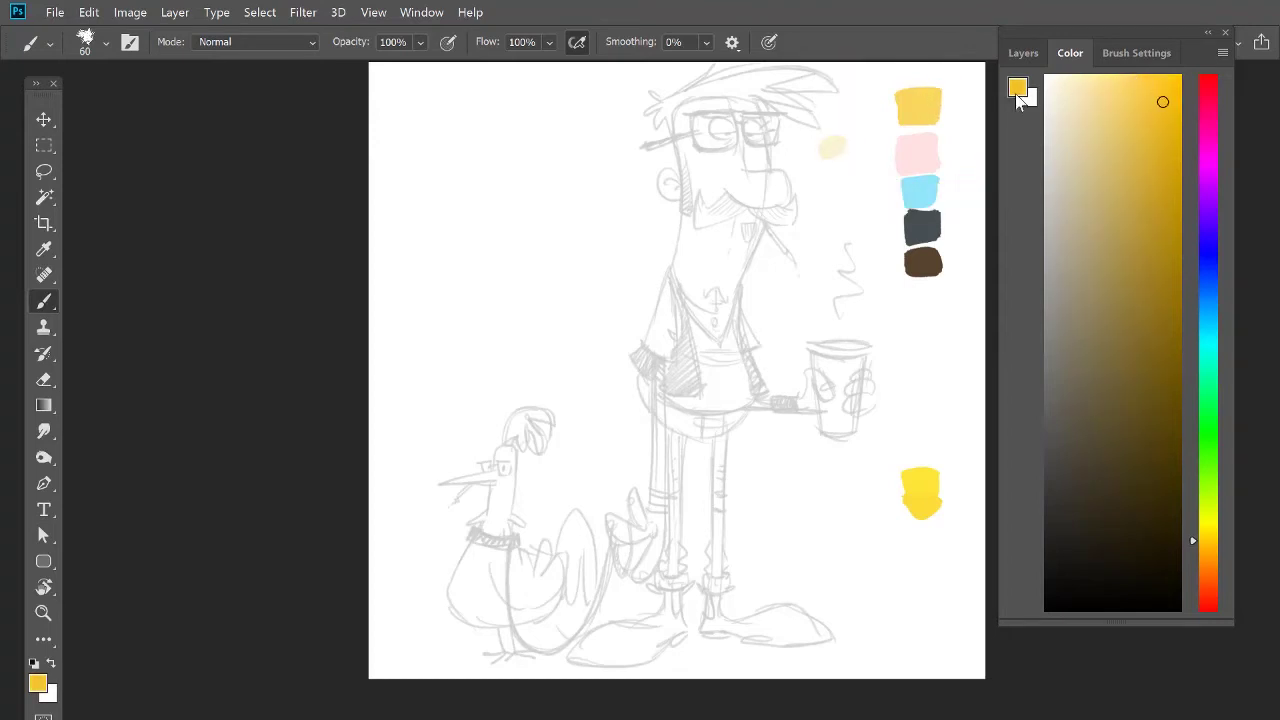
mouse_move(940, 106)
left_mouse_down()
mouse_move(960, 89)
mouse_move(874, 117)
mouse_move(893, 98)
mouse_move(899, 107)
left_mouse_up()
left_click(1072, 81)
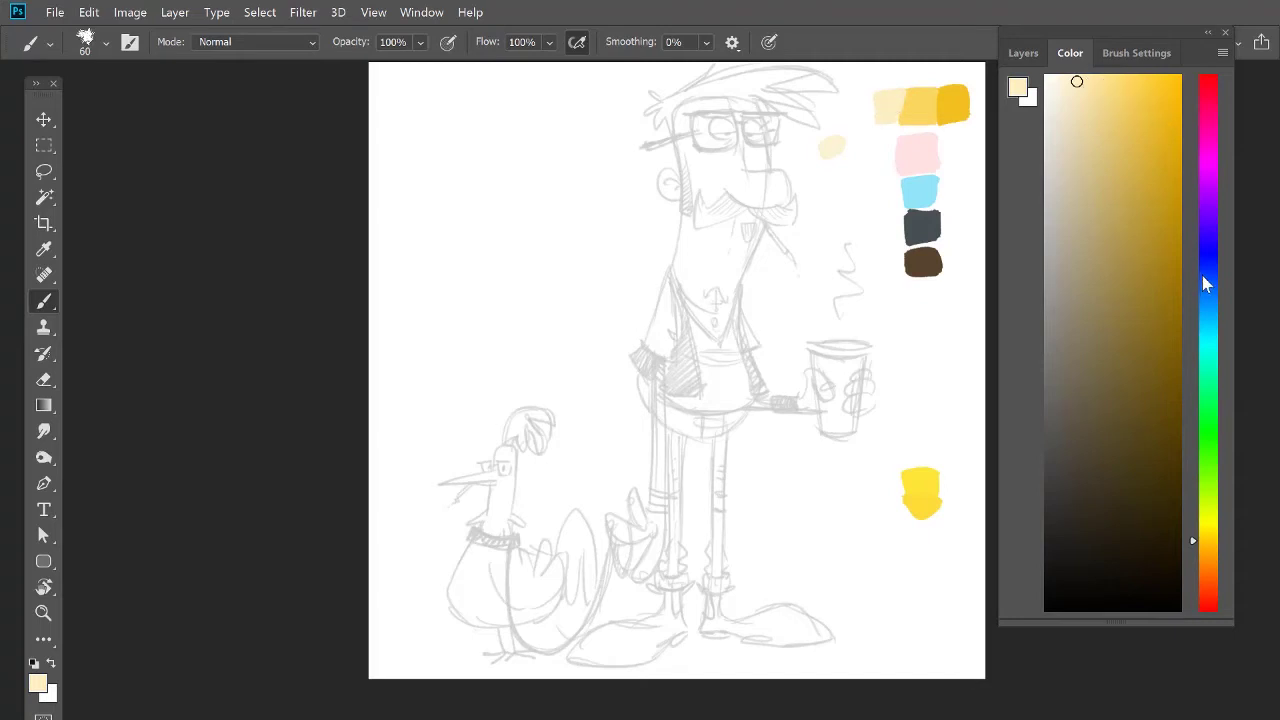
left_click_drag(1192, 539, 1198, 560)
left_click(958, 105, "alt")
left_click(1168, 250)
left_click_drag(964, 86, 977, 104)
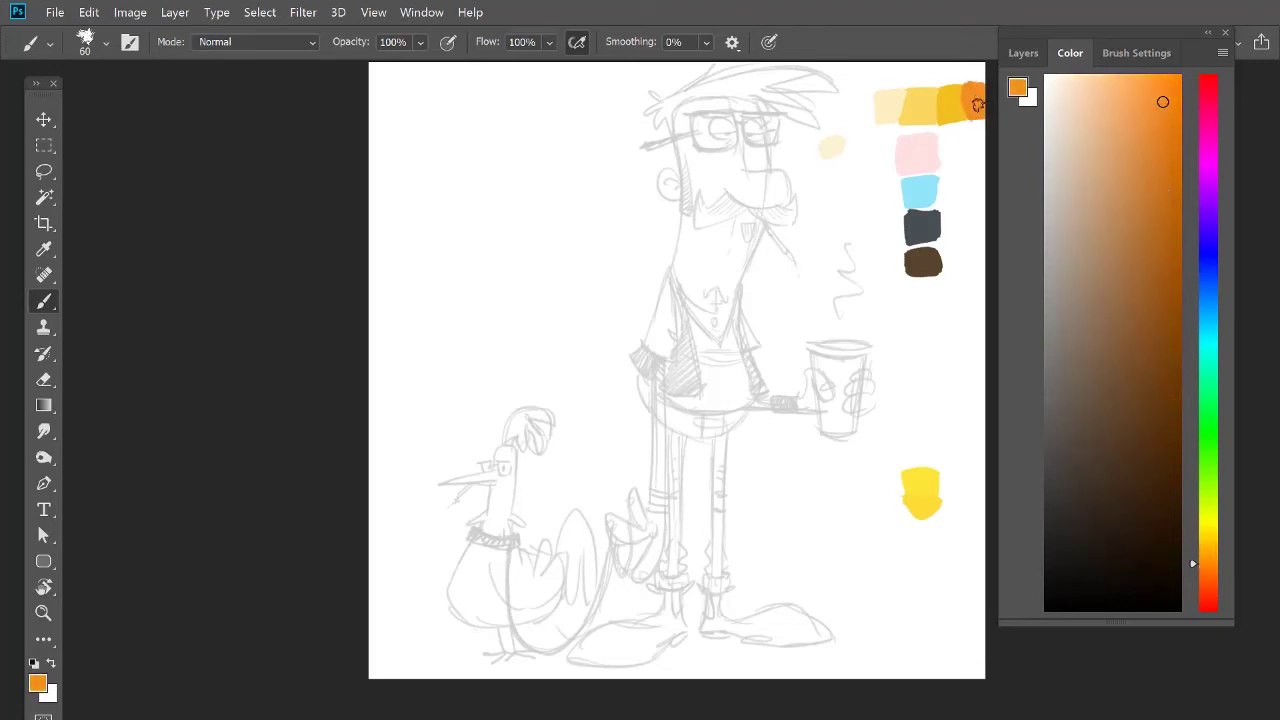
Step: Extend the light pink swatch into a row with a near-white tint, a medium pink and a coral red shade
left_click(927, 151, "alt")
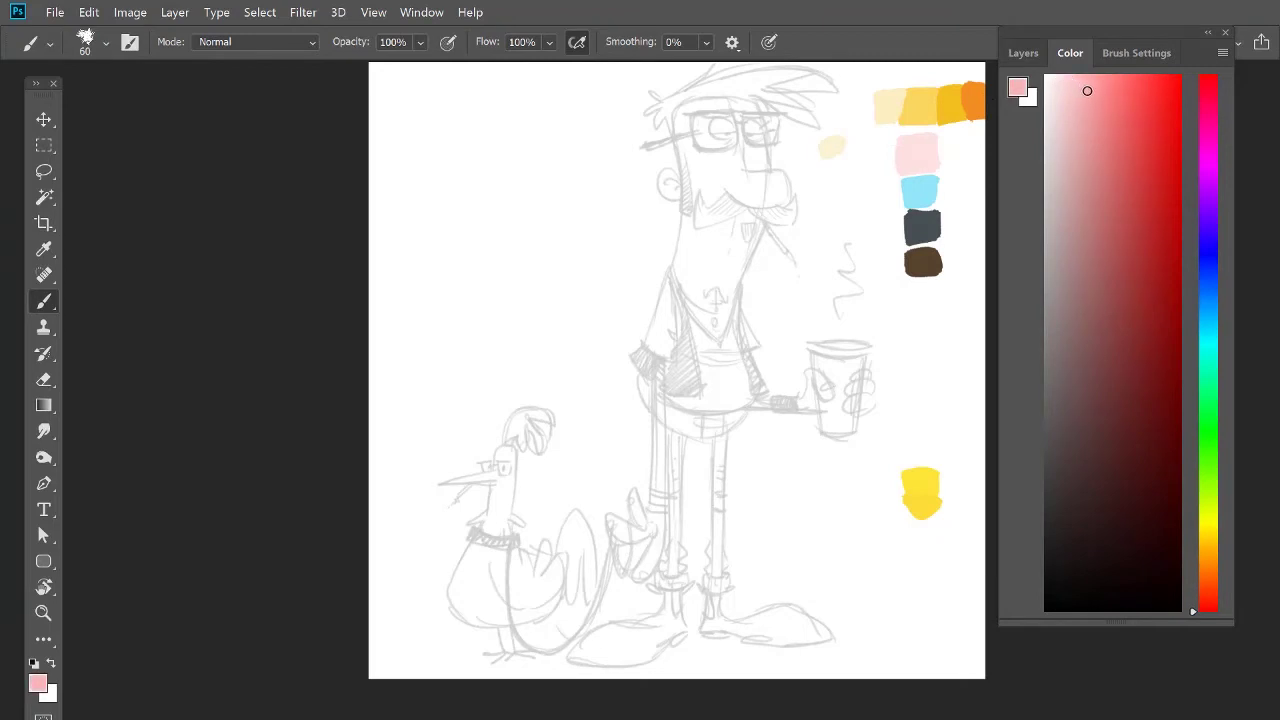
mouse_move(935, 150)
left_mouse_down()
mouse_move(934, 163)
mouse_move(951, 143)
mouse_move(944, 158)
left_mouse_up()
left_click(1113, 119)
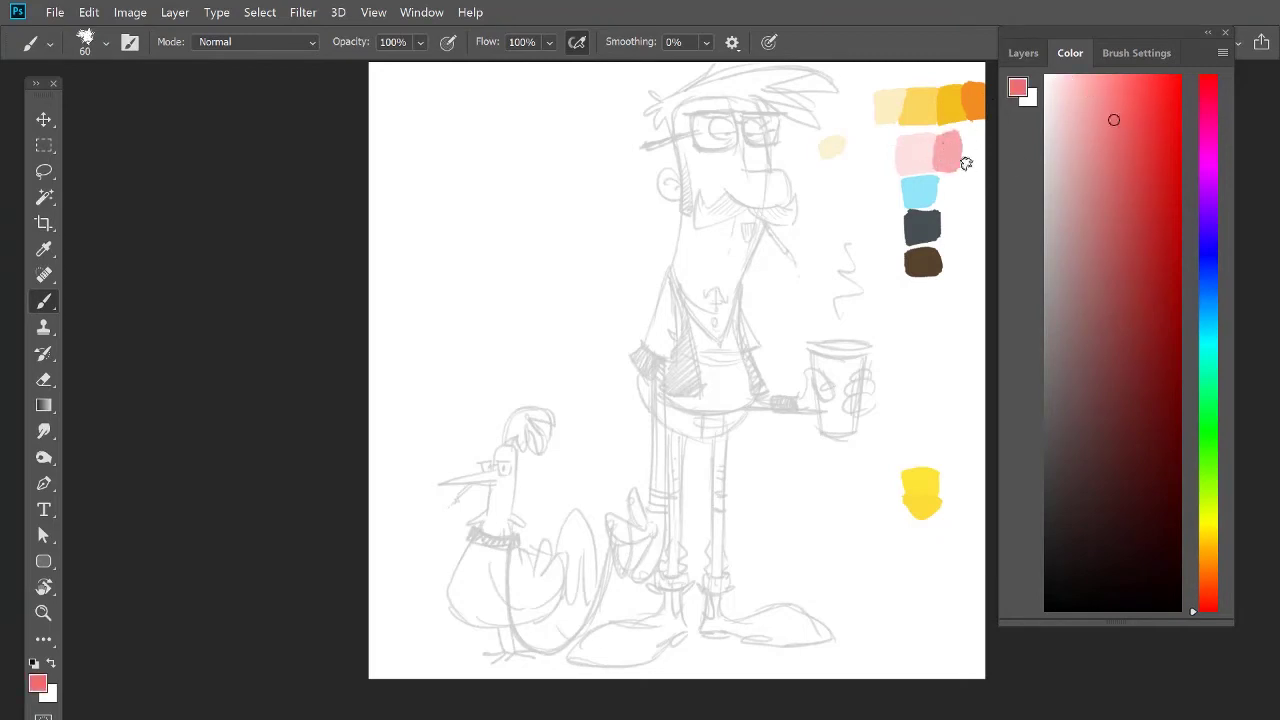
left_click_drag(966, 157, 963, 142)
left_click(920, 152, "alt")
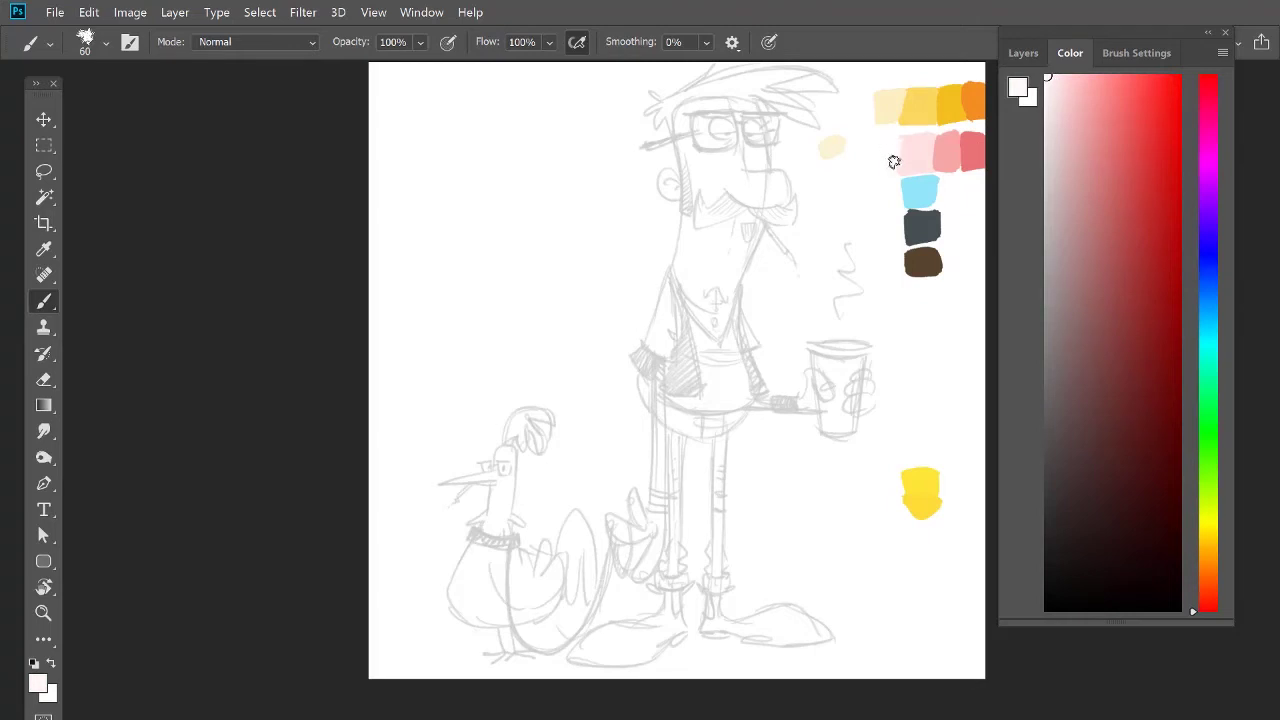
Step: Add a deeper cyan-blue shade and a paler blue tint on either side of the sky-blue swatch
left_click(931, 187, "alt")
left_click(1134, 148)
mouse_move(937, 183)
left_mouse_down()
mouse_move(956, 198)
mouse_move(945, 185)
mouse_move(956, 177)
left_mouse_up()
left_click_drag(1092, 114, 1080, 109)
left_click(917, 190, "alt")
left_click(921, 184, "alt")
left_click_drag(903, 192, 898, 192)
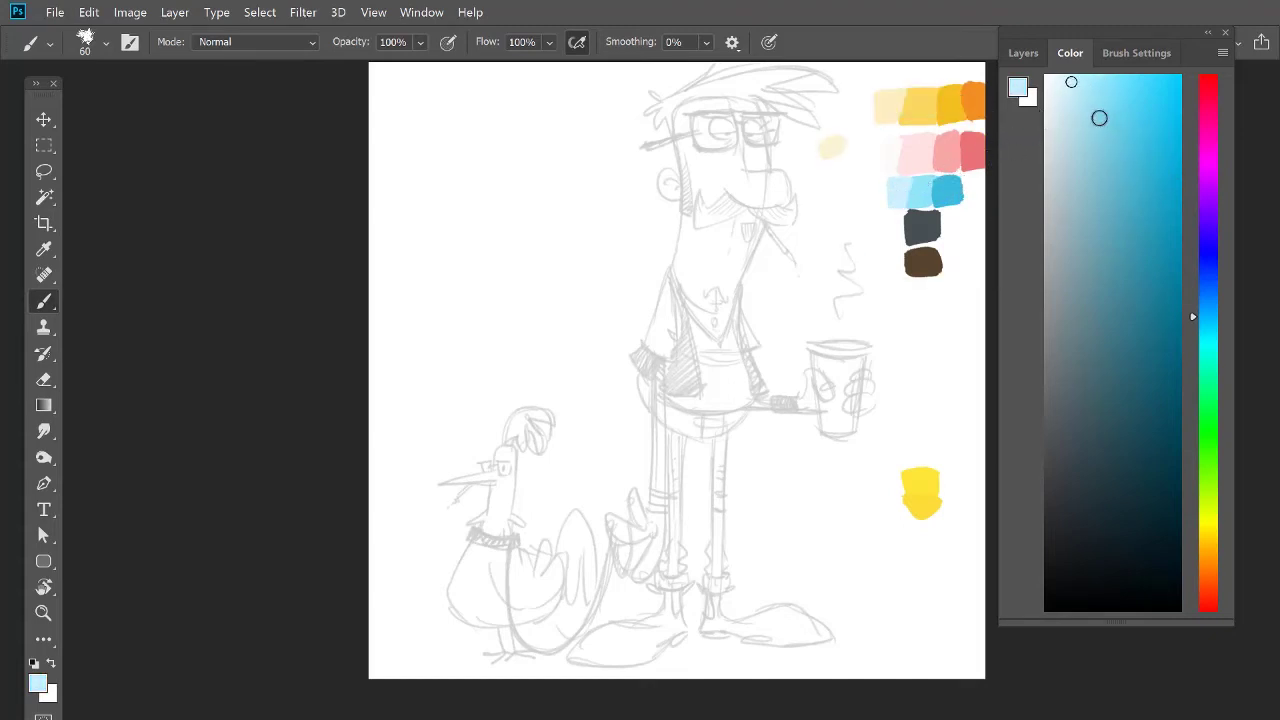
Step: Add a light grey tint and a darker navy shade on either side of the blue-grey swatch
left_click(936, 220, "alt")
left_click_drag(1065, 434, 1053, 227)
mouse_move(906, 222)
left_mouse_down()
mouse_move(898, 240)
mouse_move(895, 228)
left_mouse_up()
left_click(934, 222, "alt")
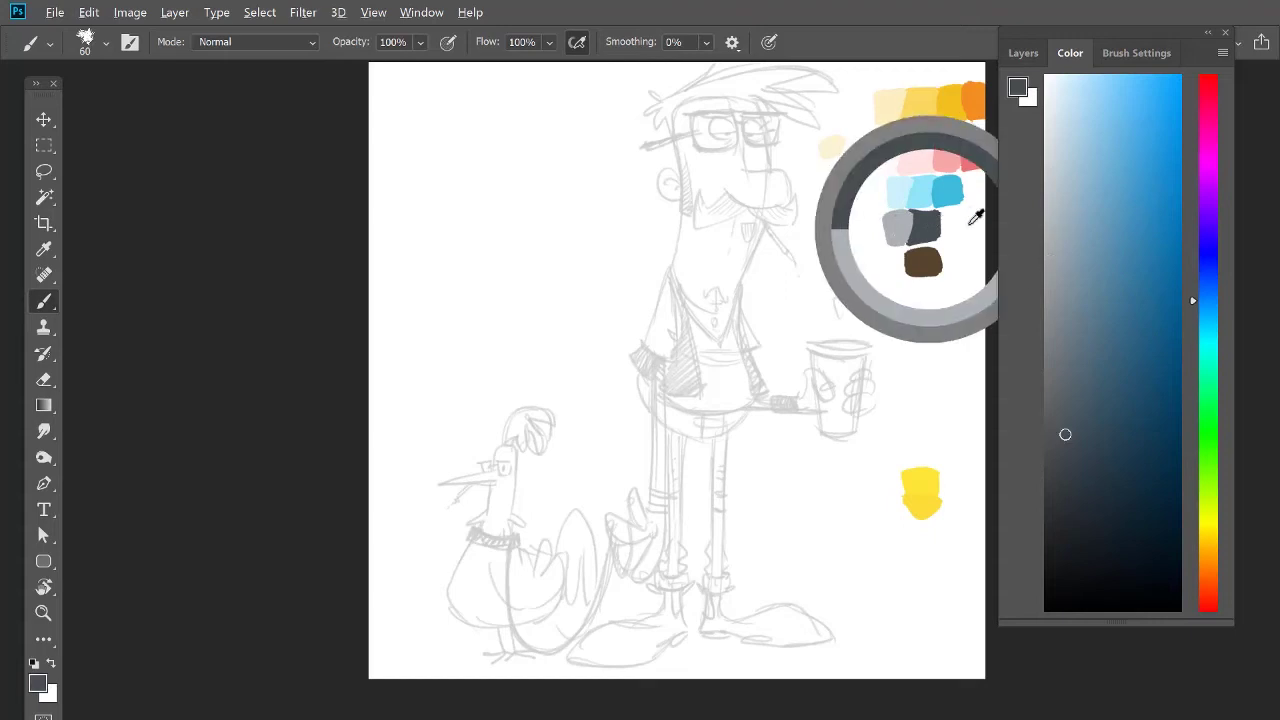
mouse_move(1088, 409)
left_mouse_down()
mouse_move(1073, 435)
mouse_move(1101, 487)
left_mouse_up()
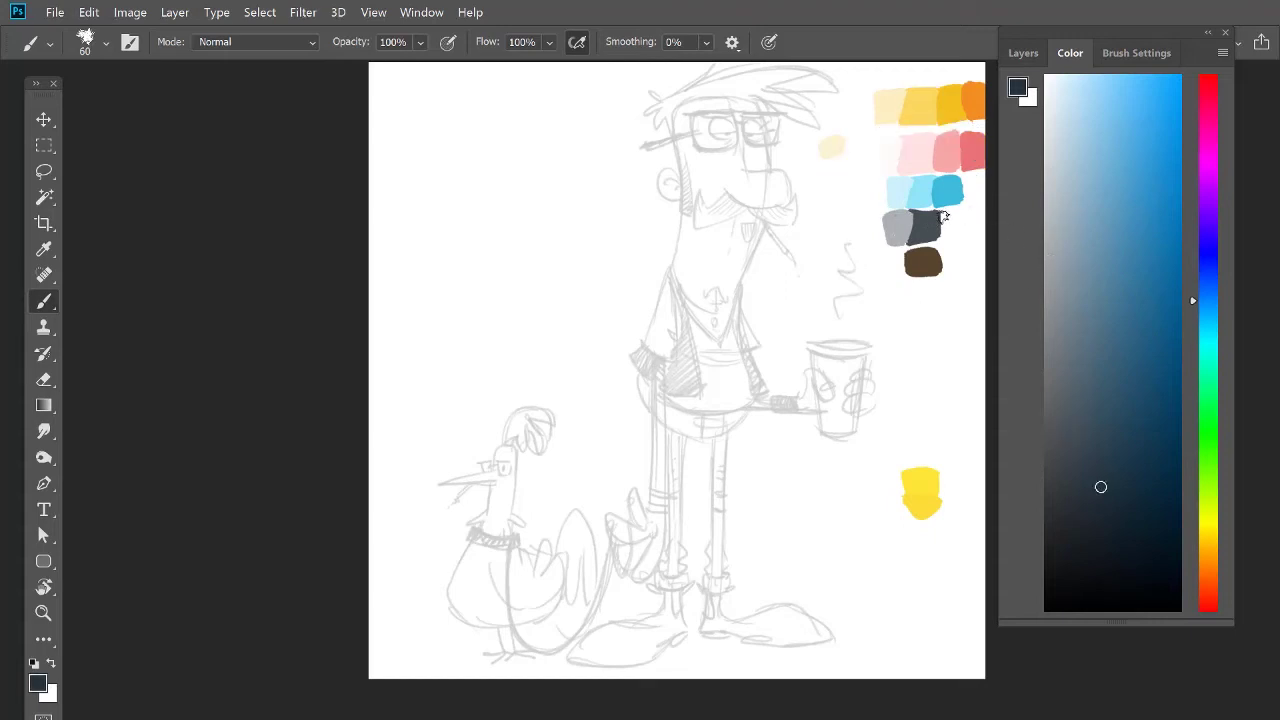
mouse_move(946, 223)
left_mouse_down()
mouse_move(955, 240)
mouse_move(946, 226)
left_mouse_up()
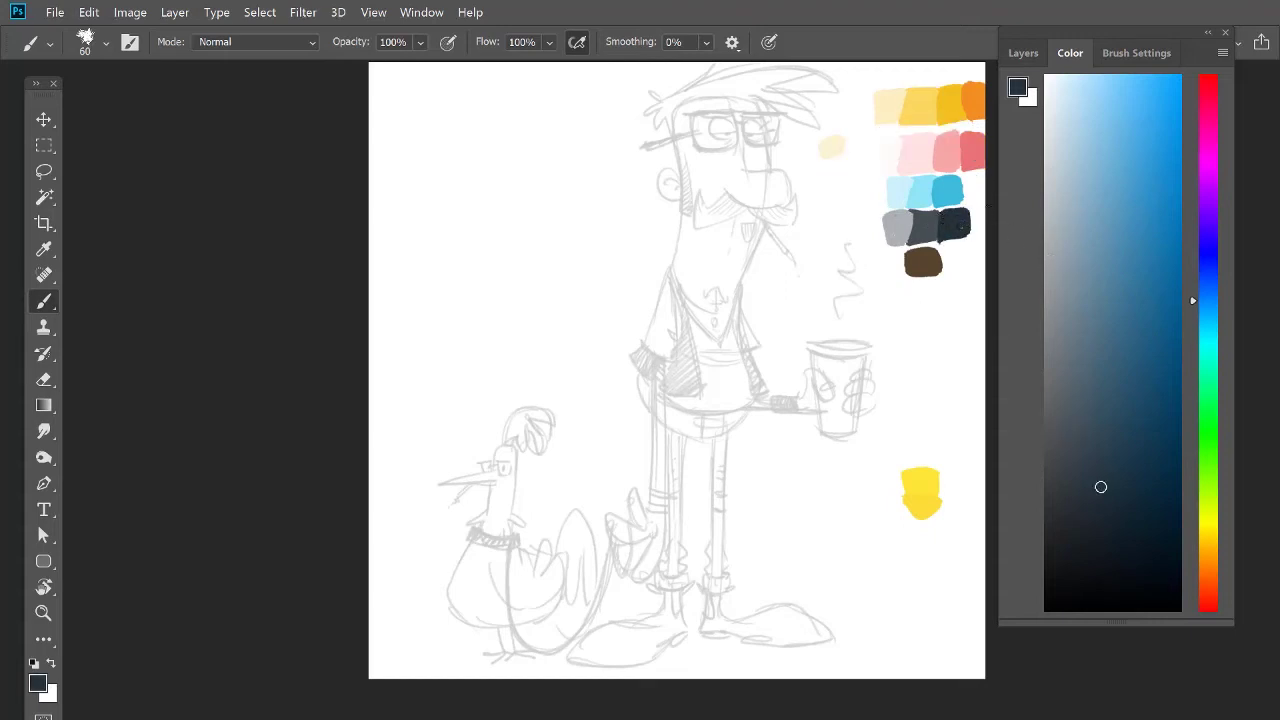
Step: Add a lighter taupe tint and a very dark brown shade on either side of the brown swatch
left_click(922, 260, "alt")
mouse_move(1112, 429)
left_mouse_down()
mouse_move(1064, 335)
mouse_move(1078, 363)
left_mouse_up()
mouse_move(905, 268)
left_mouse_down()
mouse_move(884, 259)
mouse_move(897, 261)
left_mouse_up()
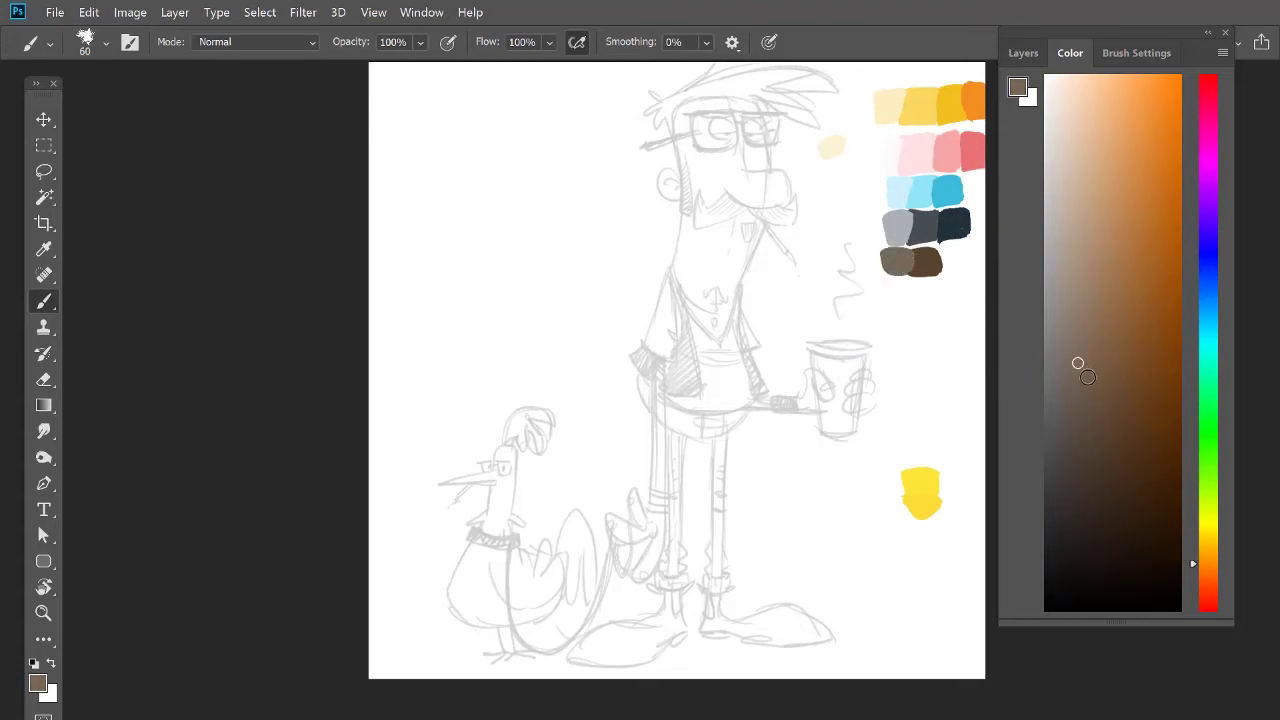
left_click(945, 244, "alt")
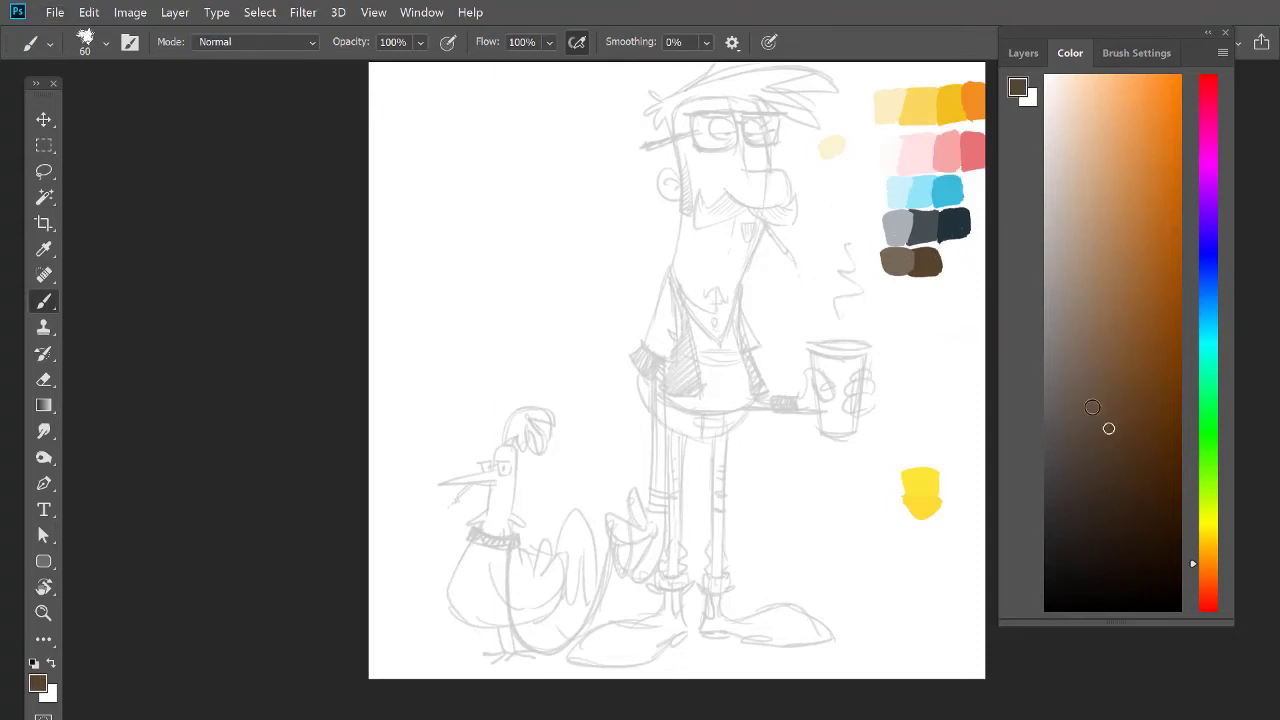
mouse_move(961, 243)
left_mouse_down()
mouse_move(942, 262)
mouse_move(968, 268)
mouse_move(955, 256)
left_mouse_up()
Step: Add a dark mustard shade and a pale yellow tint on either side of the bright yellow swatch
left_click(929, 500, "alt")
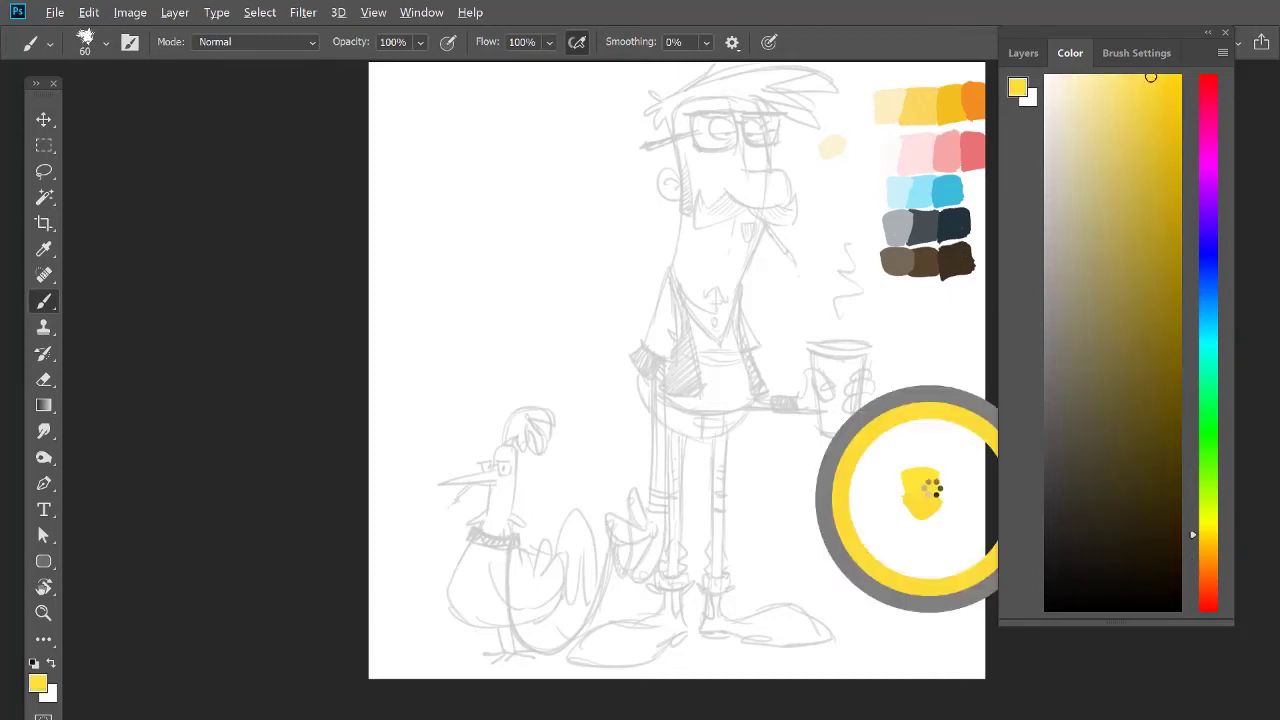
mouse_move(1154, 118)
left_mouse_down()
mouse_move(1150, 147)
mouse_move(1169, 145)
left_mouse_up()
mouse_move(940, 476)
left_mouse_down()
mouse_move(957, 493)
mouse_move(952, 470)
left_mouse_up()
left_click(912, 479, "alt")
left_click_drag(1112, 82, 1085, 84)
left_click_drag(903, 489, 908, 474)
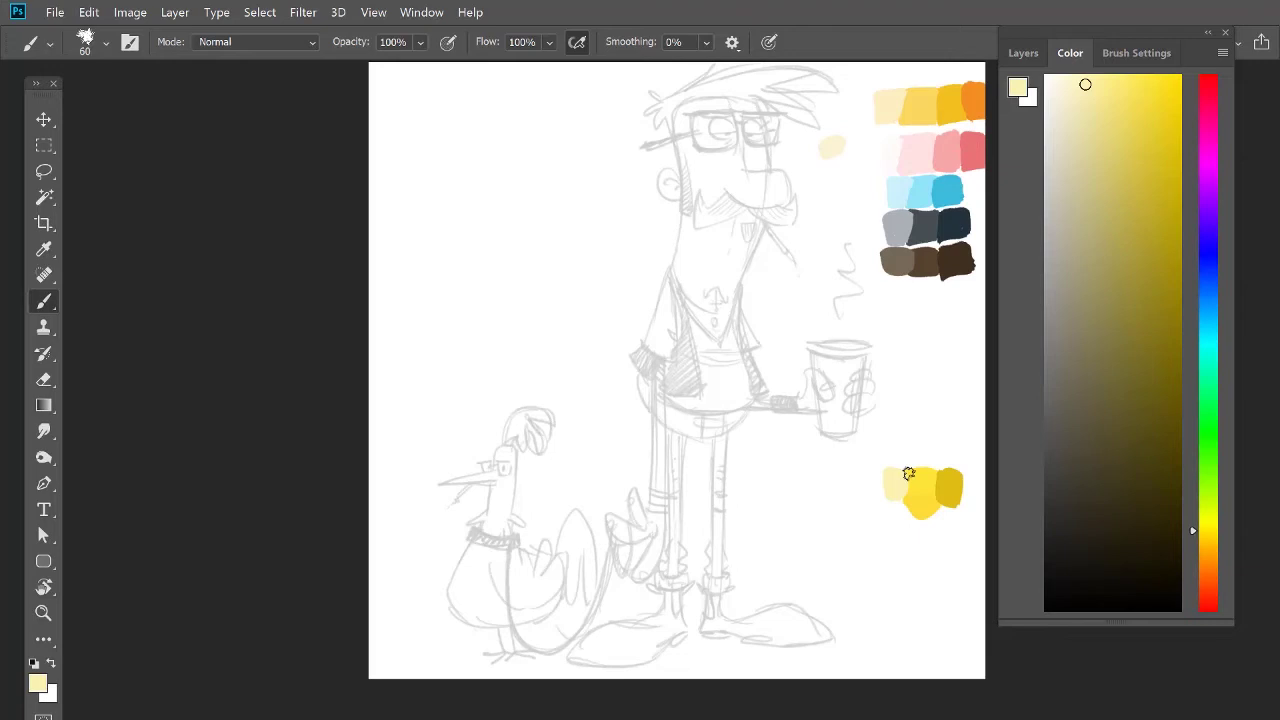
Step: Colorize the Background layer to a medium light purple with Hue/Saturation
key("F7")
key("F7")
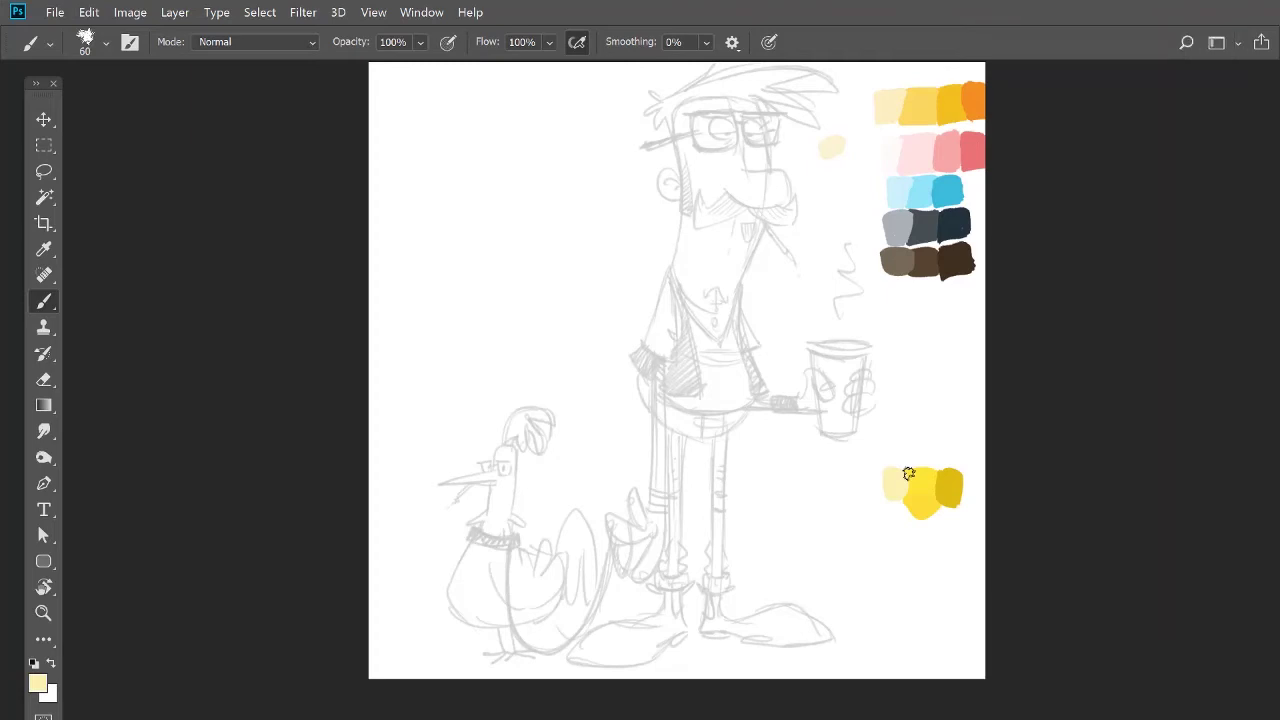
key("F7")
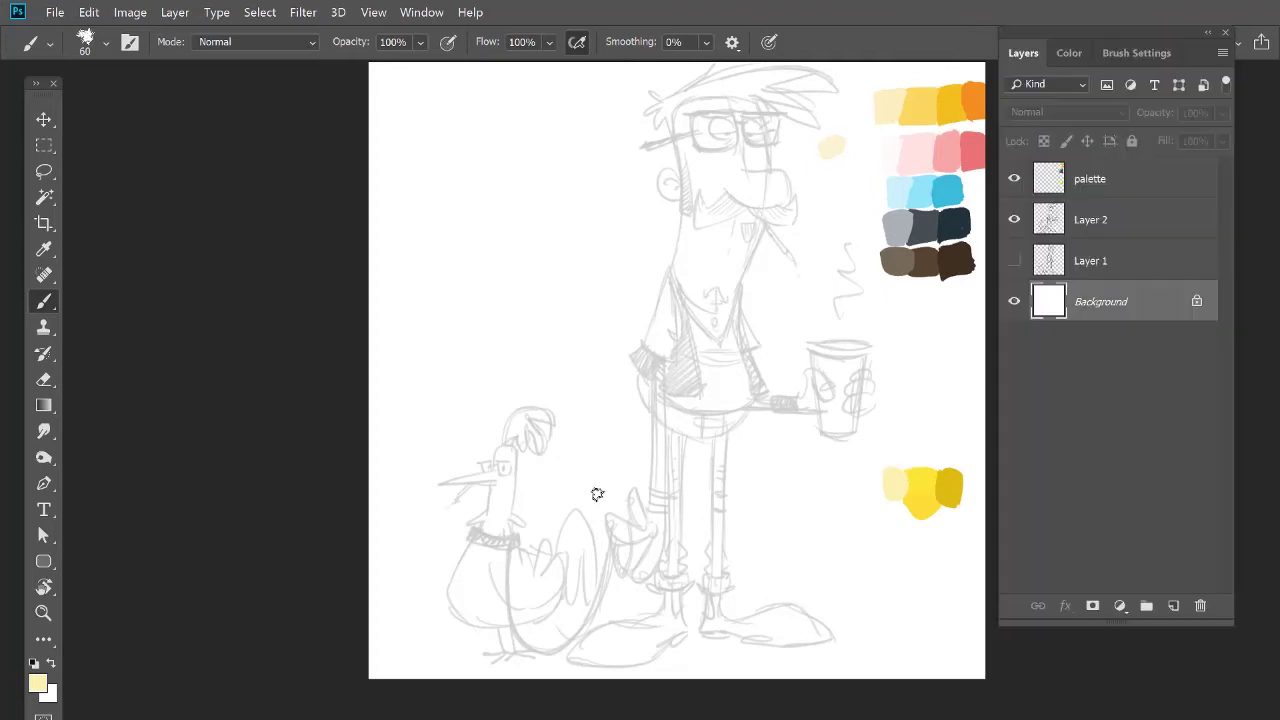
key("ctrl+u")
left_click(445, 595)
left_click_drag(247, 585, 208, 589)
left_click_drag(199, 535, 281, 535)
left_click_drag(179, 485, 276, 490)
left_click_drag(208, 585, 219, 586)
left_click_drag(276, 488, 299, 488)
left_click(471, 381)
key("b")
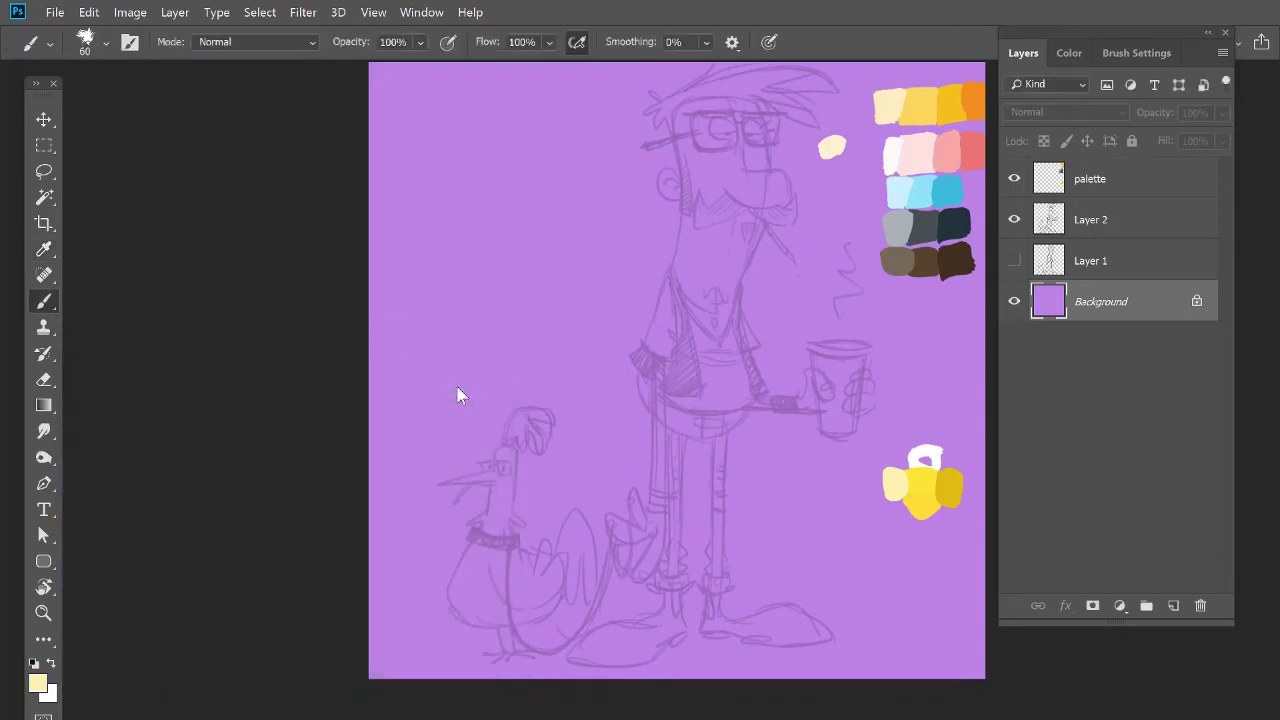
Step: Add a new empty layer directly above the hidden Layer 1
left_click(1140, 261)
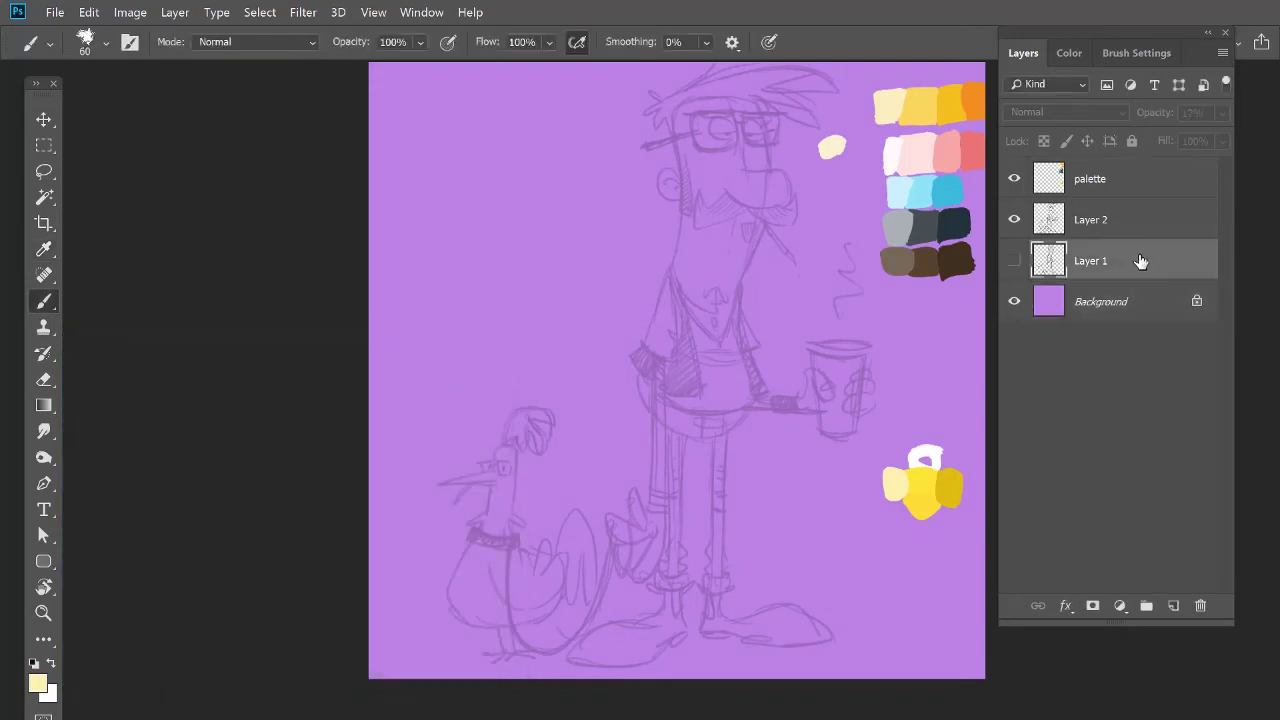
key("ctrl+shift+n")
key("Return")
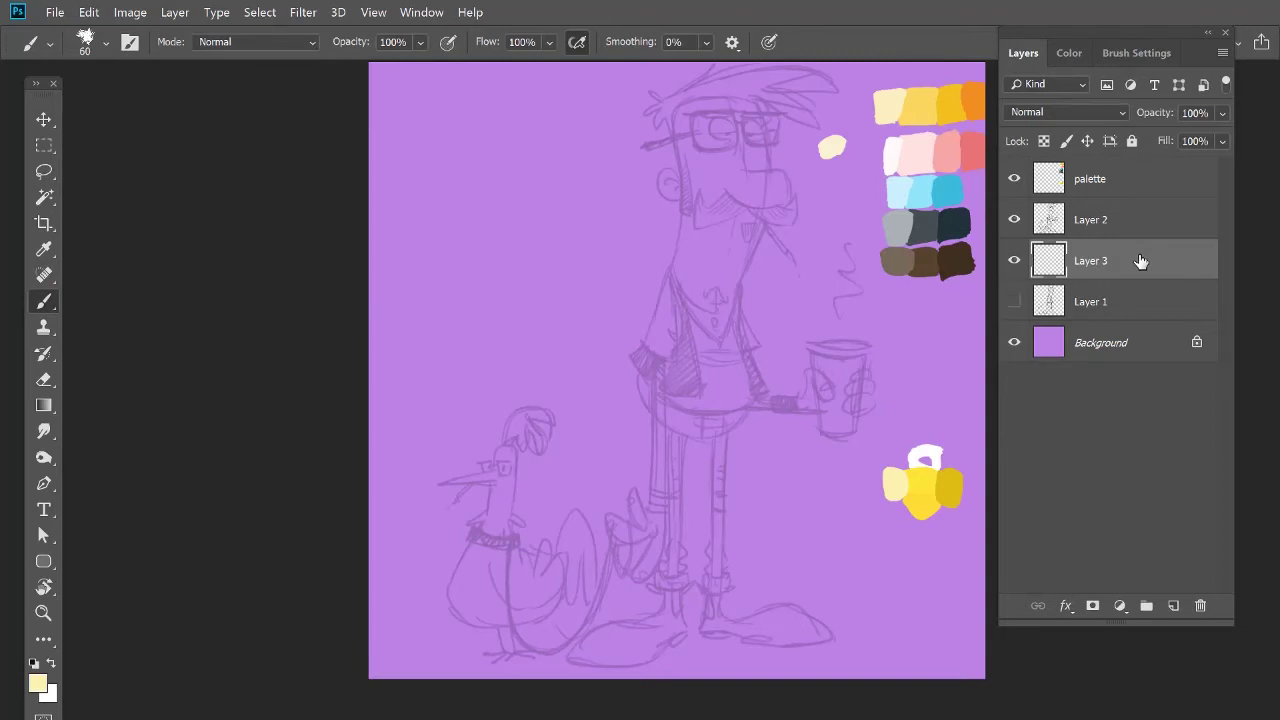
Step: Mix a dark red from the coral swatch and paint an outline around the pink swatch row
left_click(1070, 52)
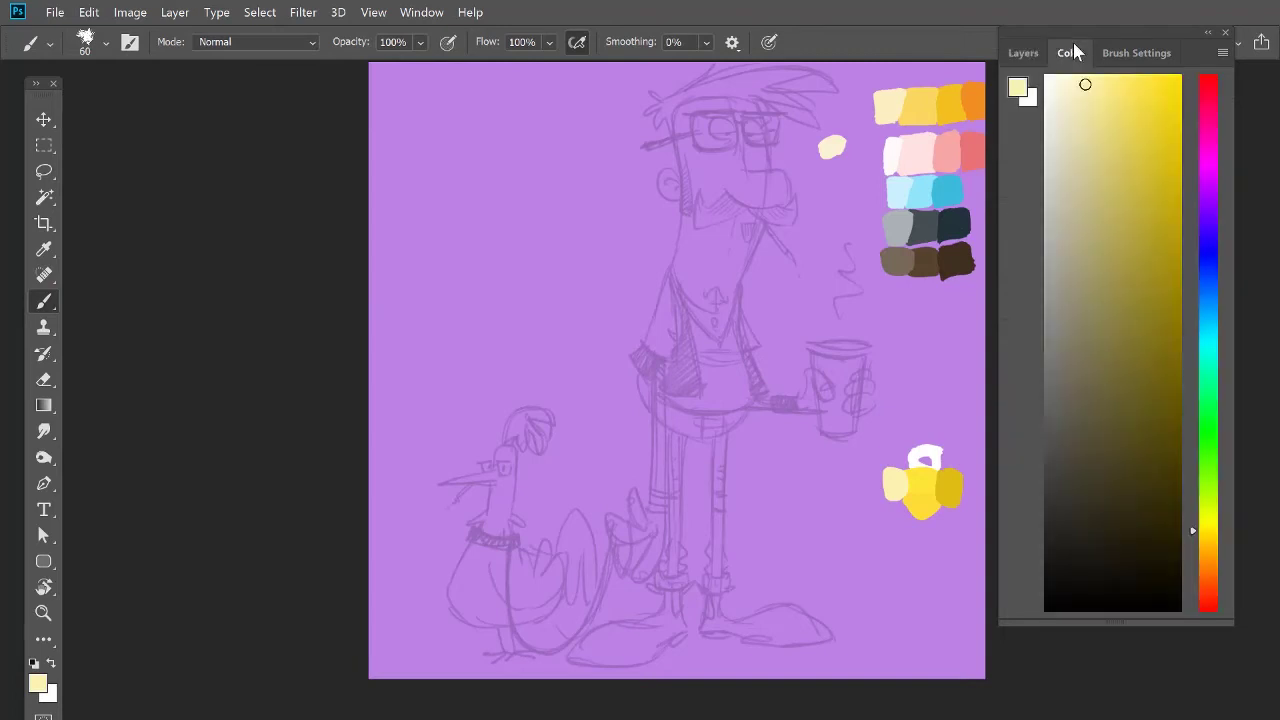
left_click(972, 146, "alt")
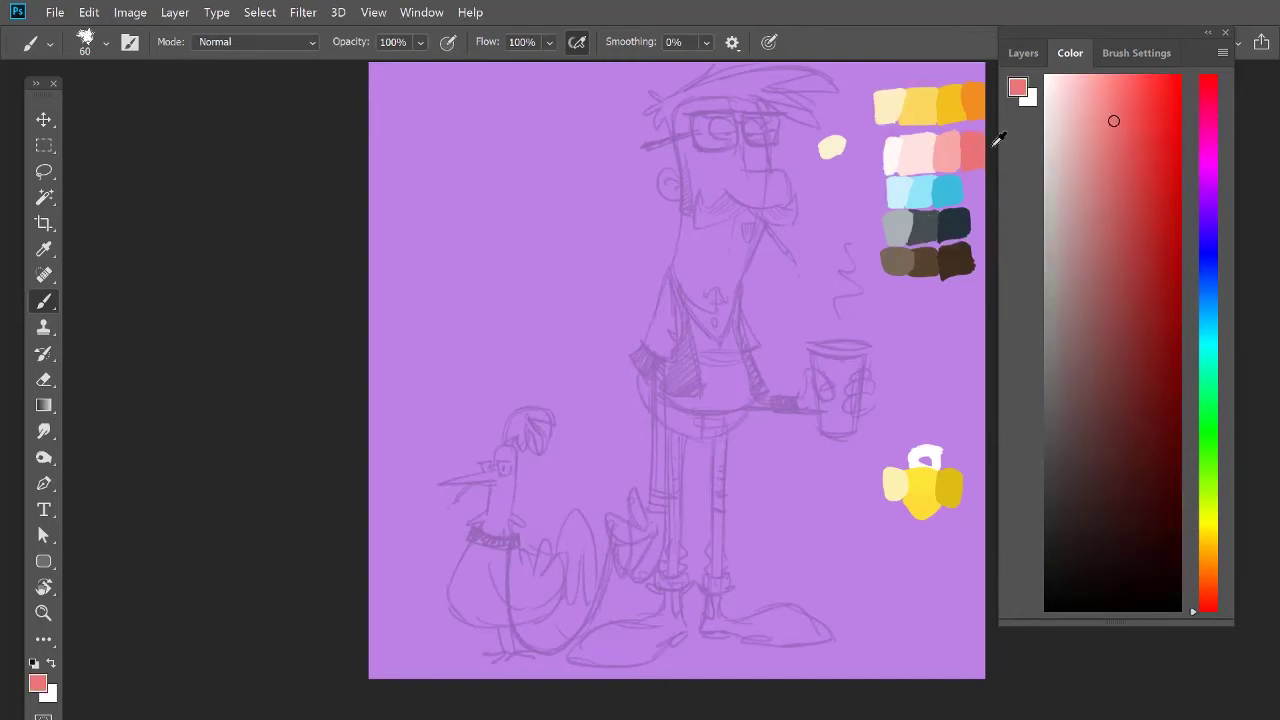
left_click(1175, 298)
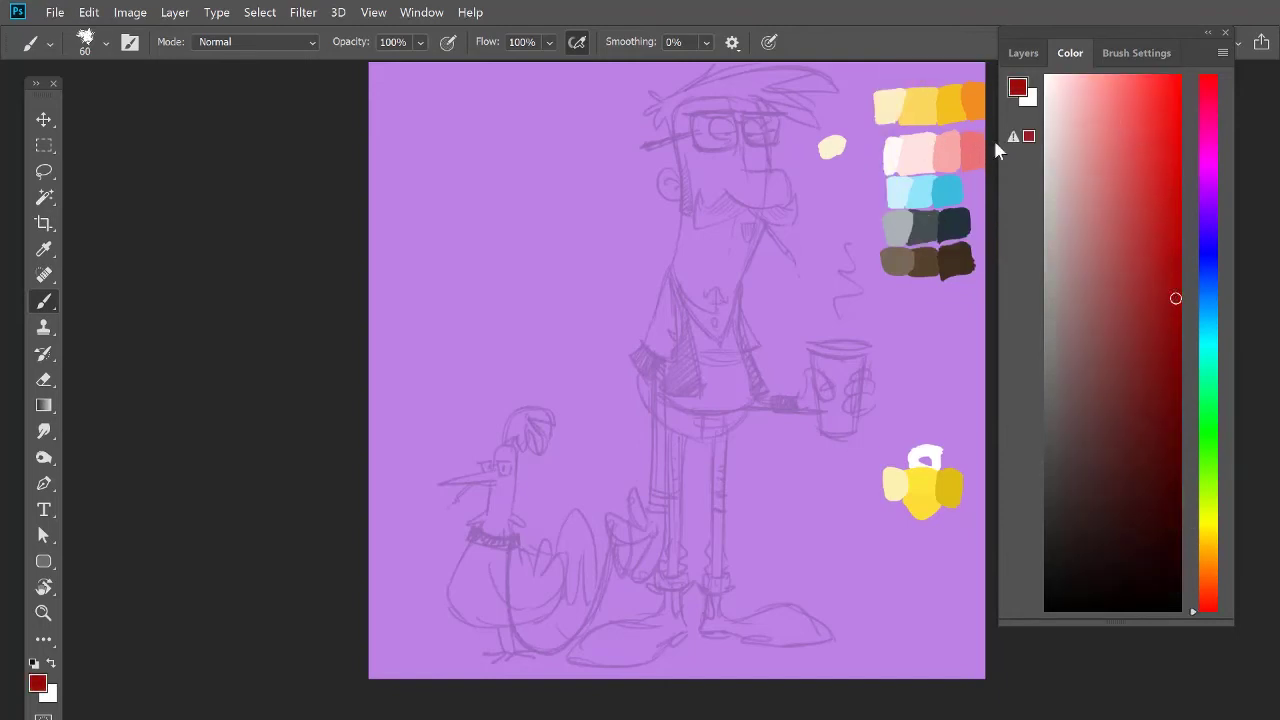
key("v")
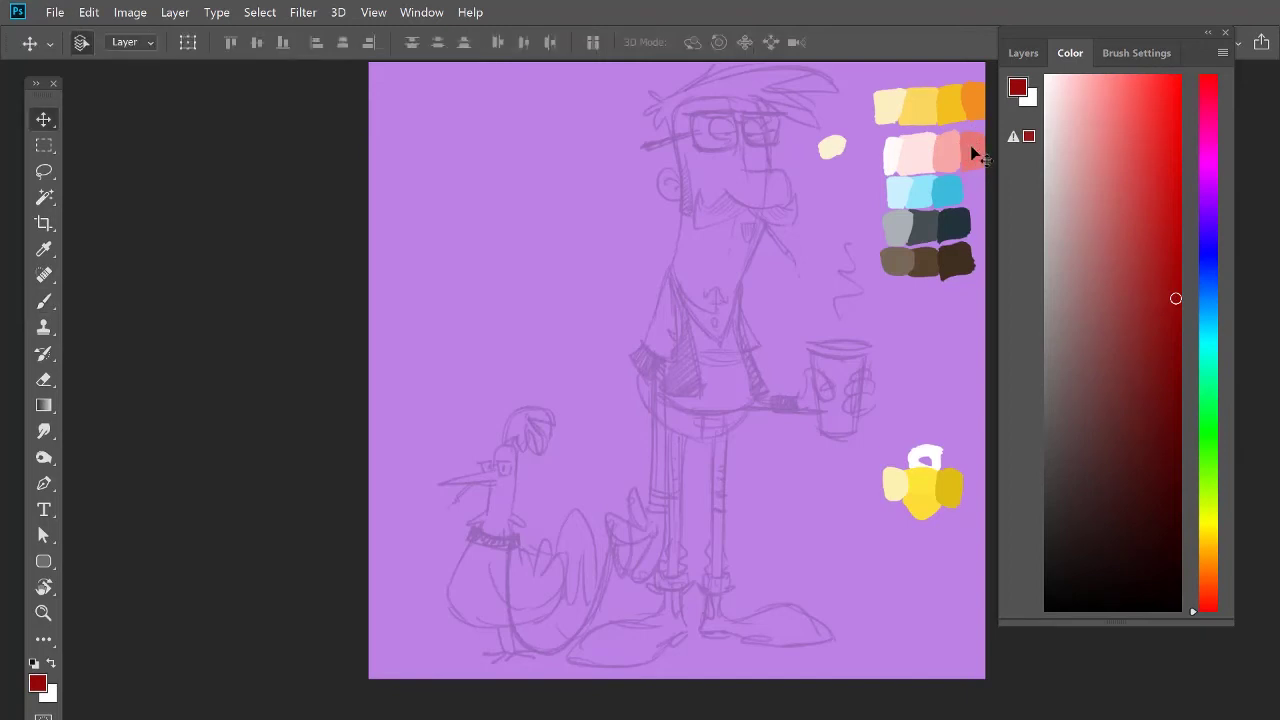
key("b")
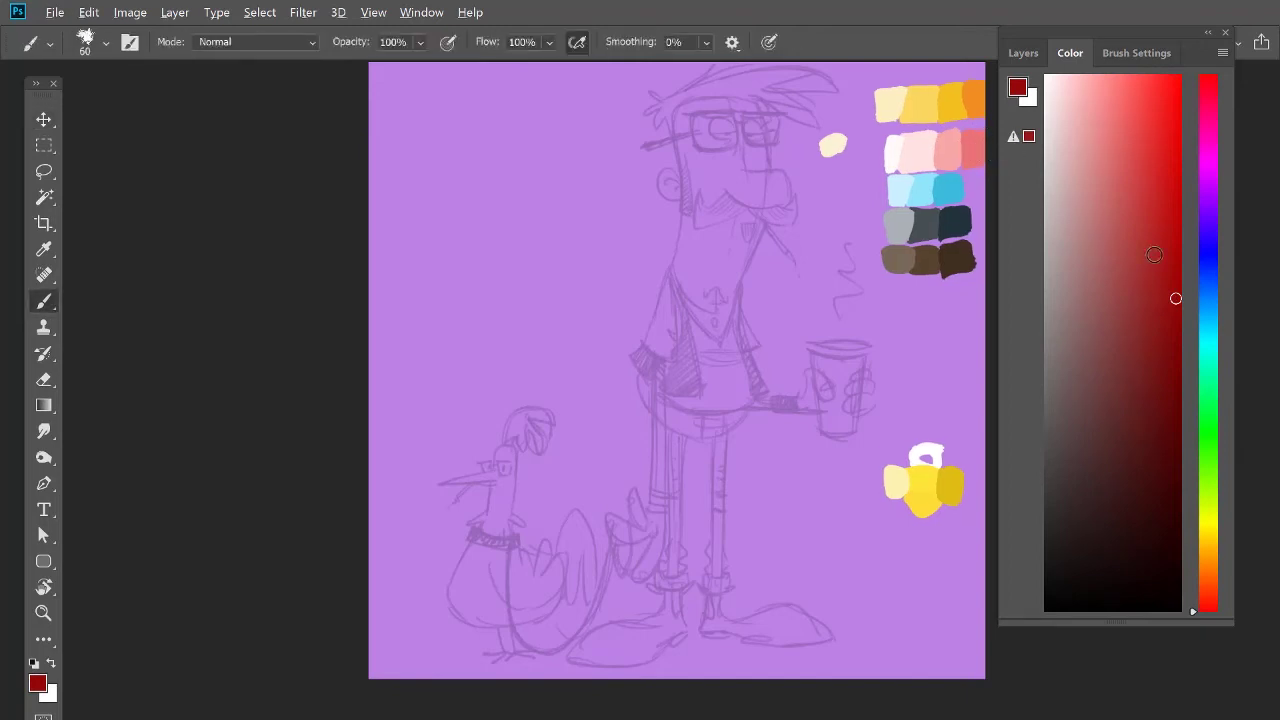
mouse_move(984, 128)
left_mouse_down()
mouse_move(912, 129)
mouse_move(888, 140)
mouse_move(888, 170)
mouse_move(986, 167)
left_mouse_up()
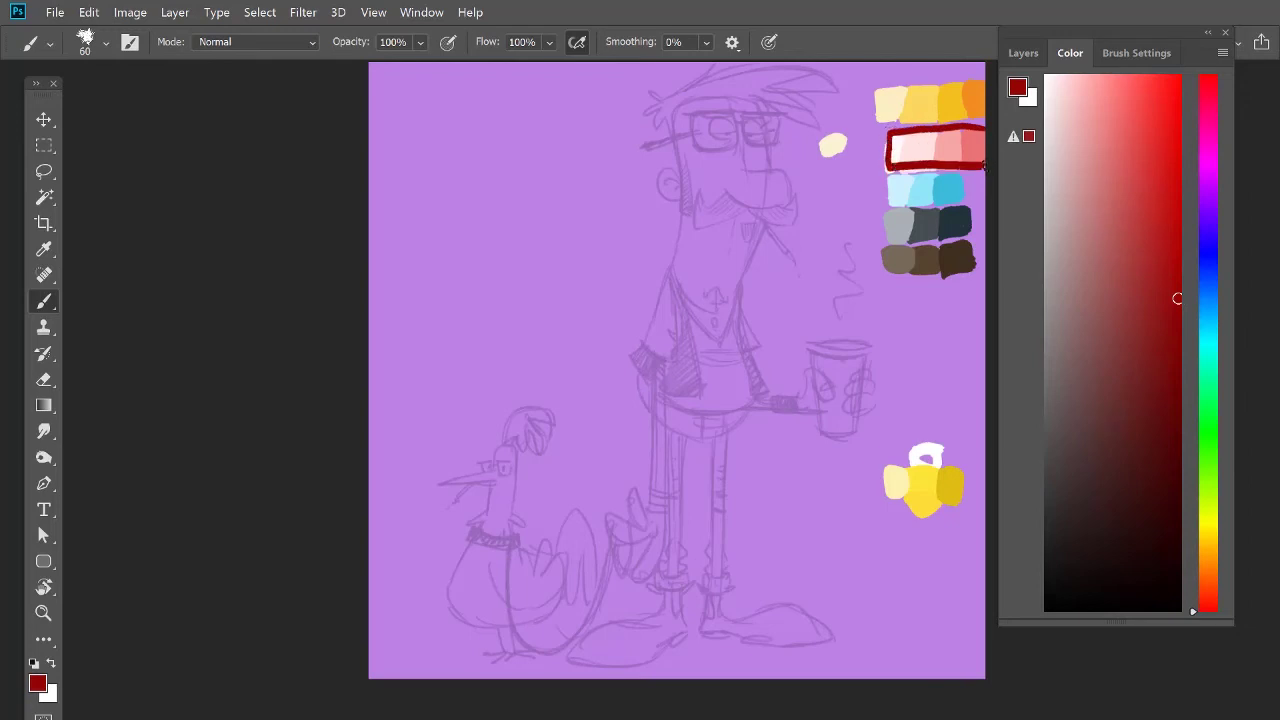
Step: Outline the golden swatch row in dark orange-brown and the light blue row in dark teal
left_click(978, 97, "alt")
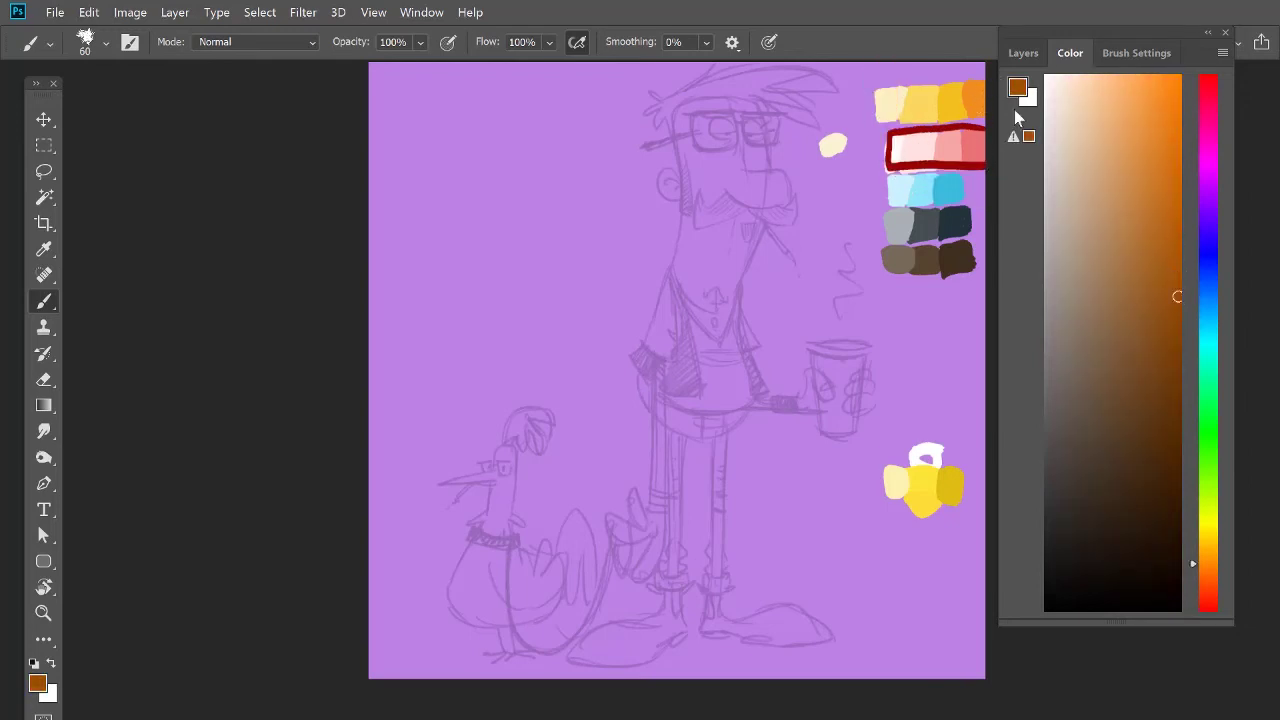
mouse_move(982, 82)
left_mouse_down()
mouse_move(876, 91)
mouse_move(877, 111)
mouse_move(984, 113)
left_mouse_up()
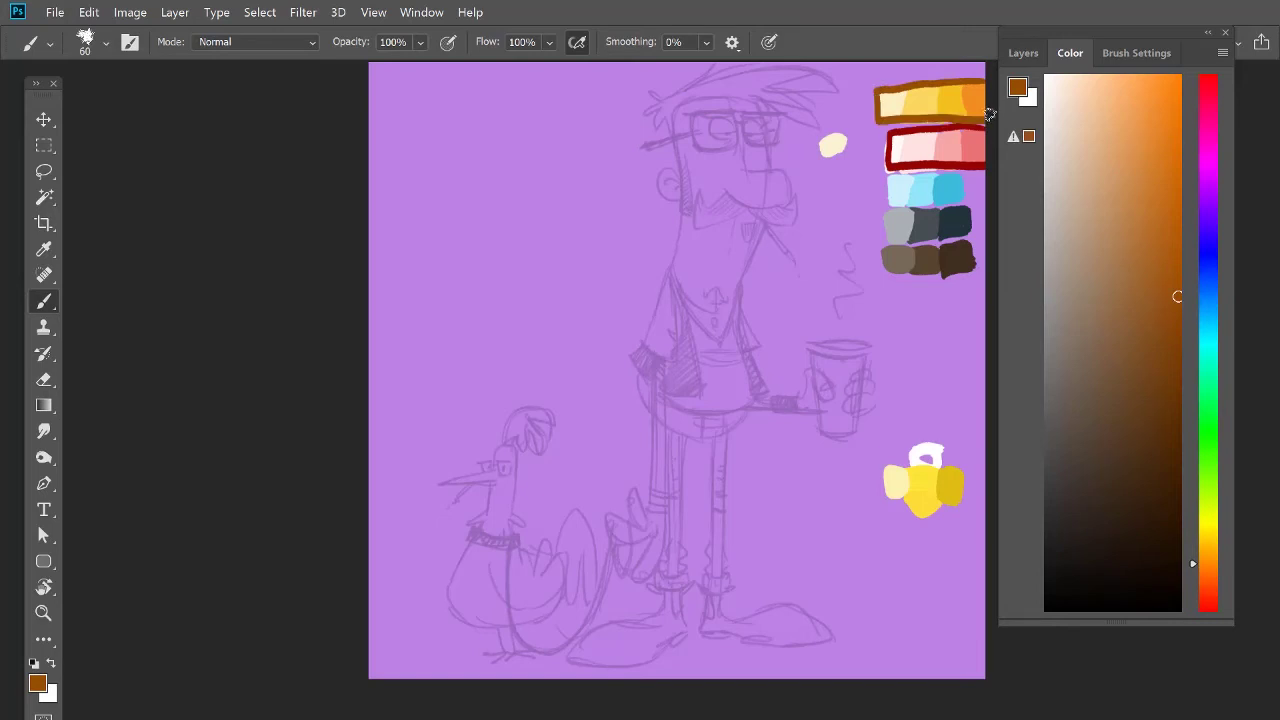
left_click(958, 186, "alt")
left_click_drag(1152, 183, 1174, 409)
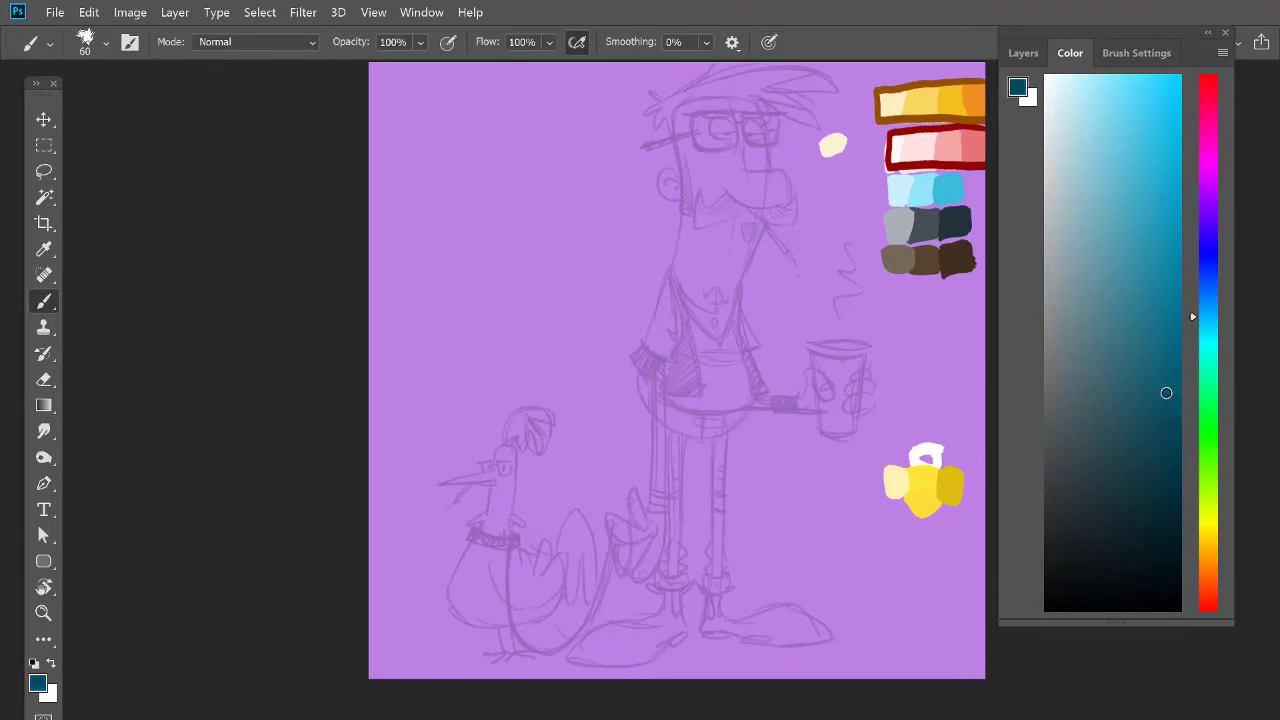
mouse_move(964, 176)
left_mouse_down()
mouse_move(889, 180)
mouse_move(910, 206)
mouse_move(966, 190)
mouse_move(964, 174)
left_mouse_up()
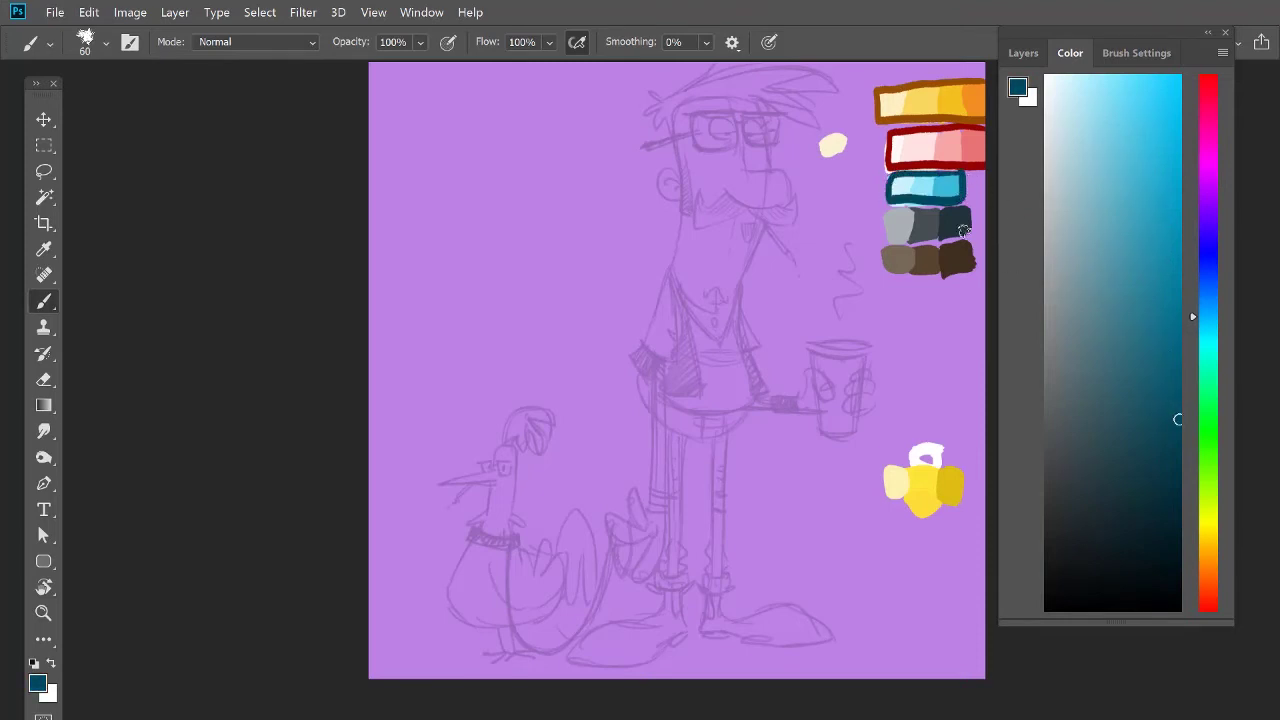
Step: Outline the grey swatch row in near-black navy and the brown row in near-black brown
left_click(958, 218, "alt")
left_click_drag(1092, 497, 1127, 557)
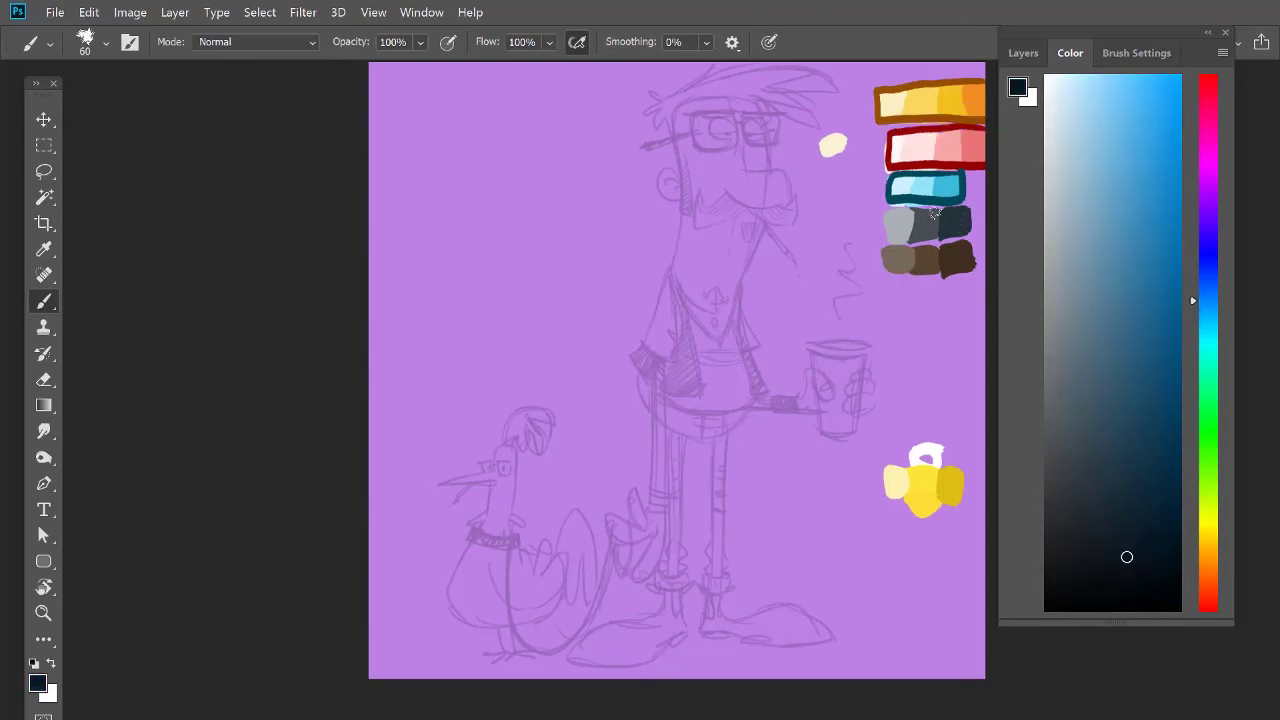
mouse_move(968, 208)
left_mouse_down()
mouse_move(896, 207)
mouse_move(888, 233)
mouse_move(970, 231)
mouse_move(965, 212)
mouse_move(1009, 256)
mouse_move(1132, 533)
mouse_move(1125, 496)
mouse_move(907, 247)
mouse_move(889, 244)
mouse_move(891, 270)
mouse_move(972, 242)
left_mouse_up()
left_click(926, 258, "alt")
left_click(949, 262, "alt")
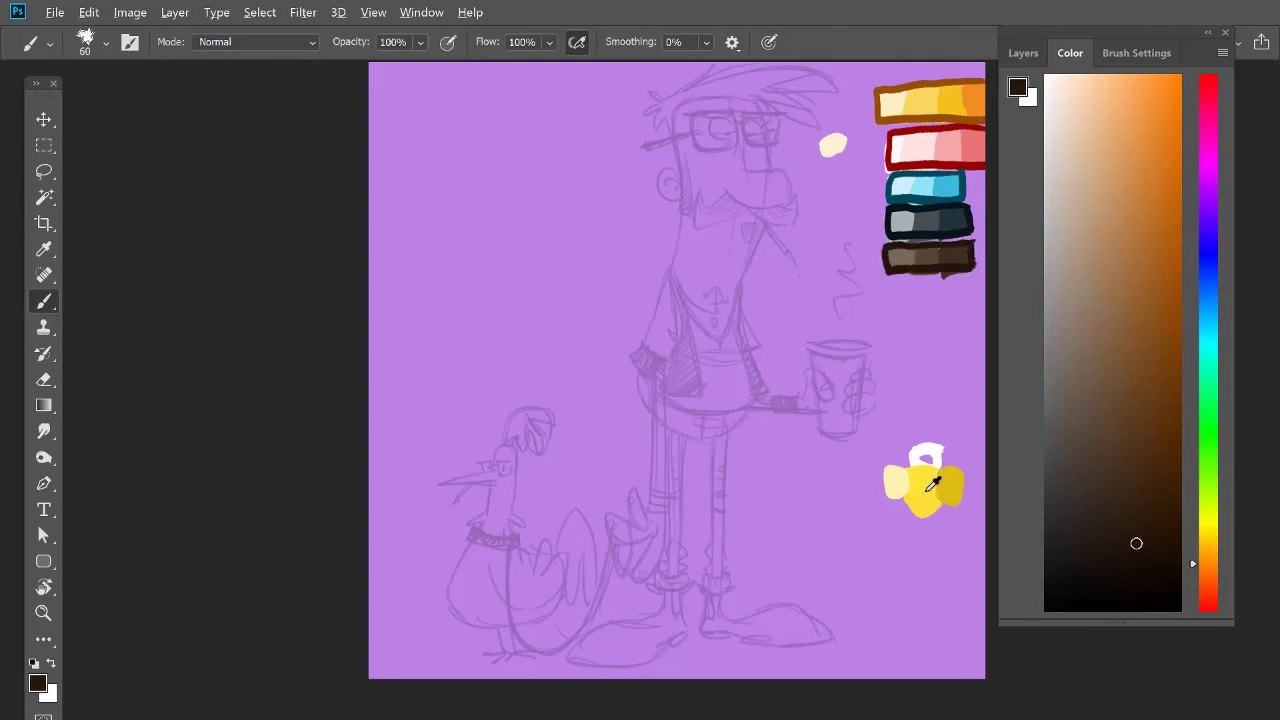
Step: Mix a dark olive-brown from the yellow swatch and paint an outline around the yellow swatch row
left_click(932, 484, "alt")
left_click(1171, 381)
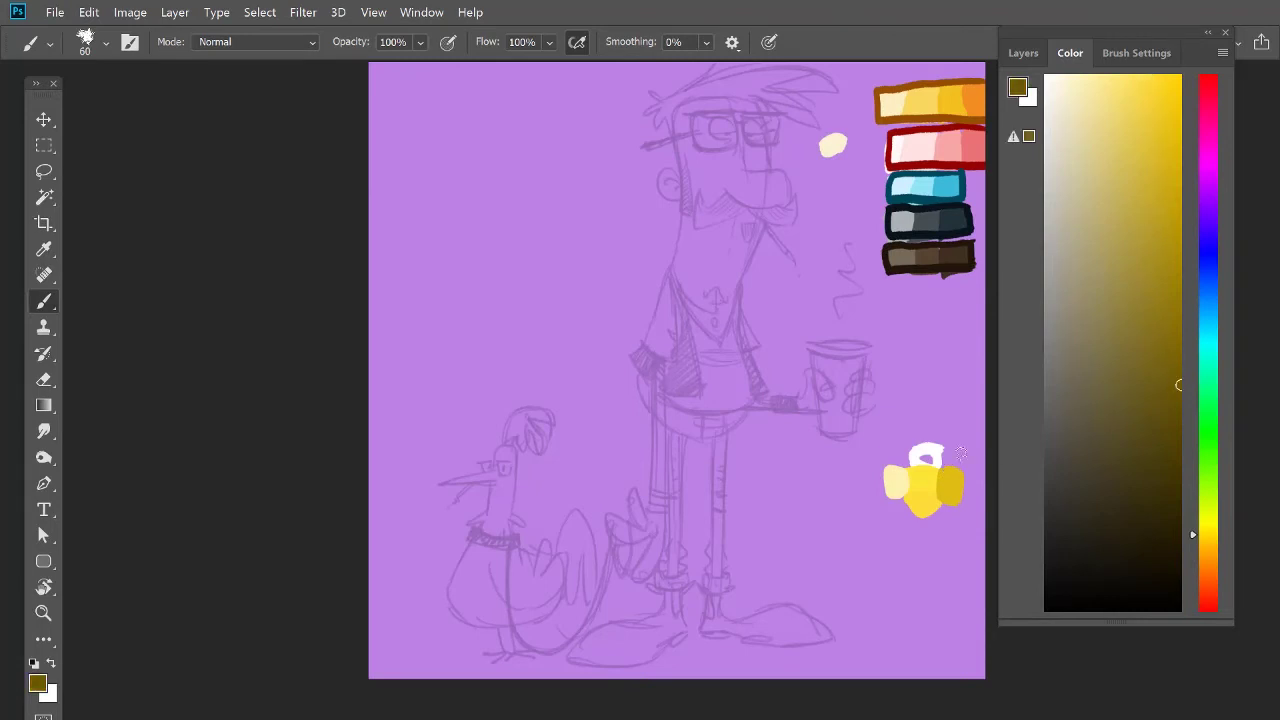
mouse_move(950, 458)
left_mouse_down()
mouse_move(889, 470)
mouse_move(889, 495)
mouse_move(951, 495)
mouse_move(968, 462)
left_mouse_up()
key("F7")
key("F7")
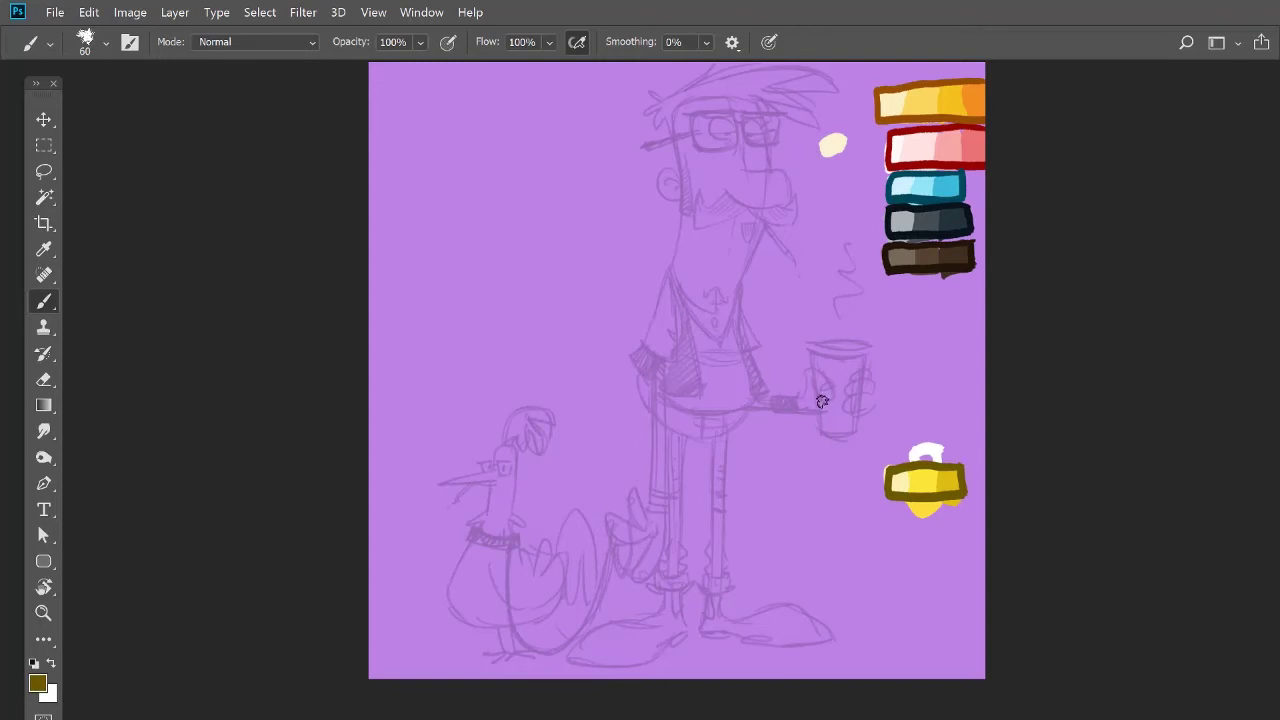
Step: Add a new layer above the palette layer, sample the dark red outline colour, and delete the unused empty layer above Layer 1
key("ctrl+shift+n")
key("Return")
left_click(922, 165, "alt")
key("F7")
left_click(1015, 301)
left_click_drag(1110, 301, 1199, 606)
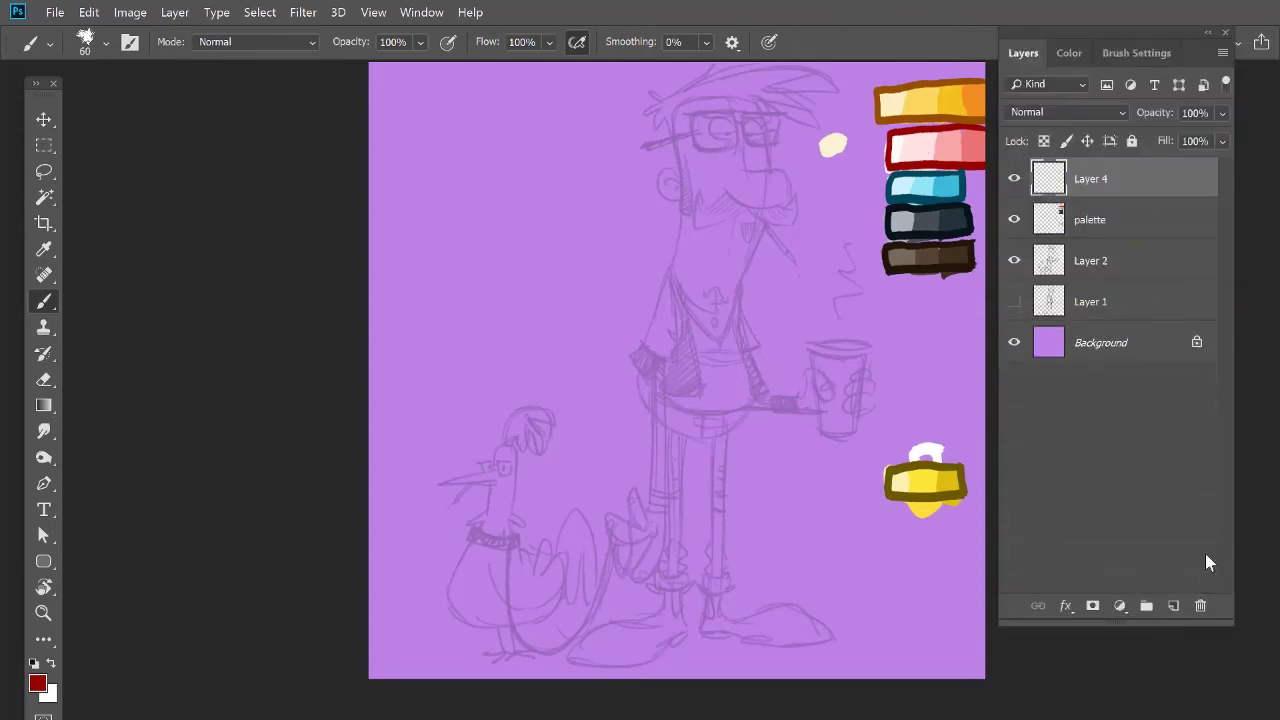
Step: Rename the new top layer as "skin outline"
double_click(1094, 180)
type("skin outline")
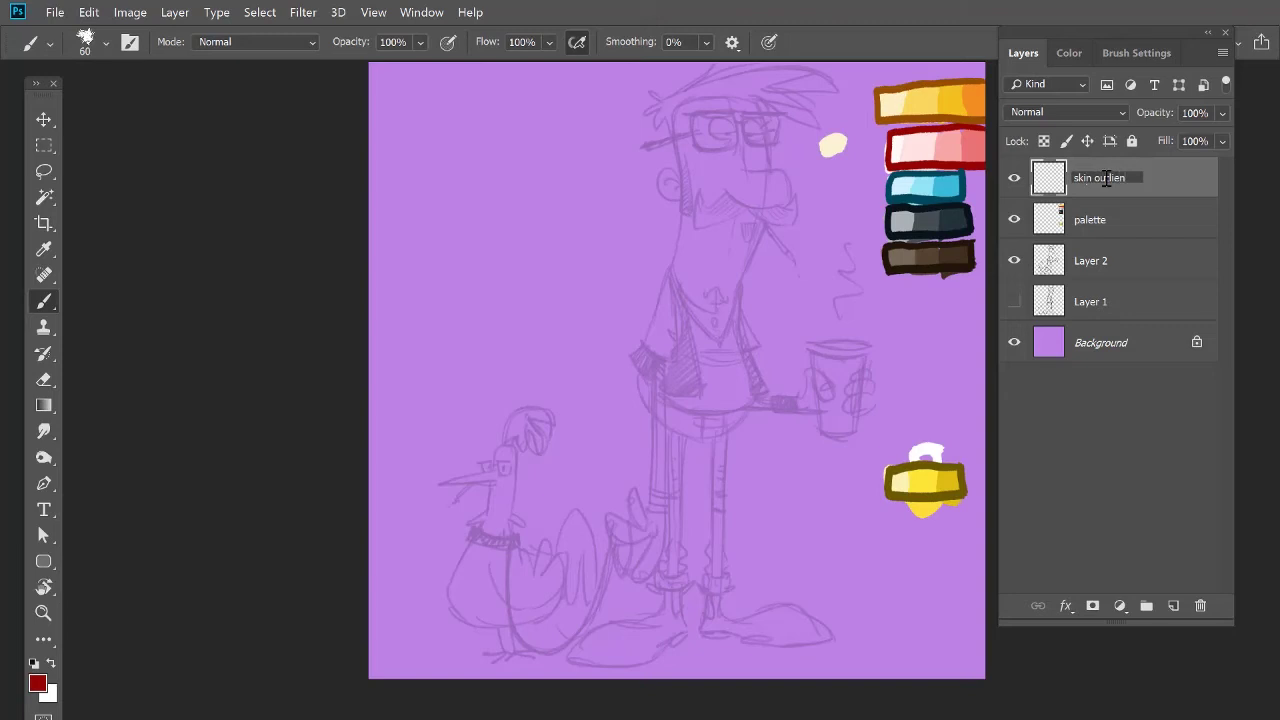
key("Return")
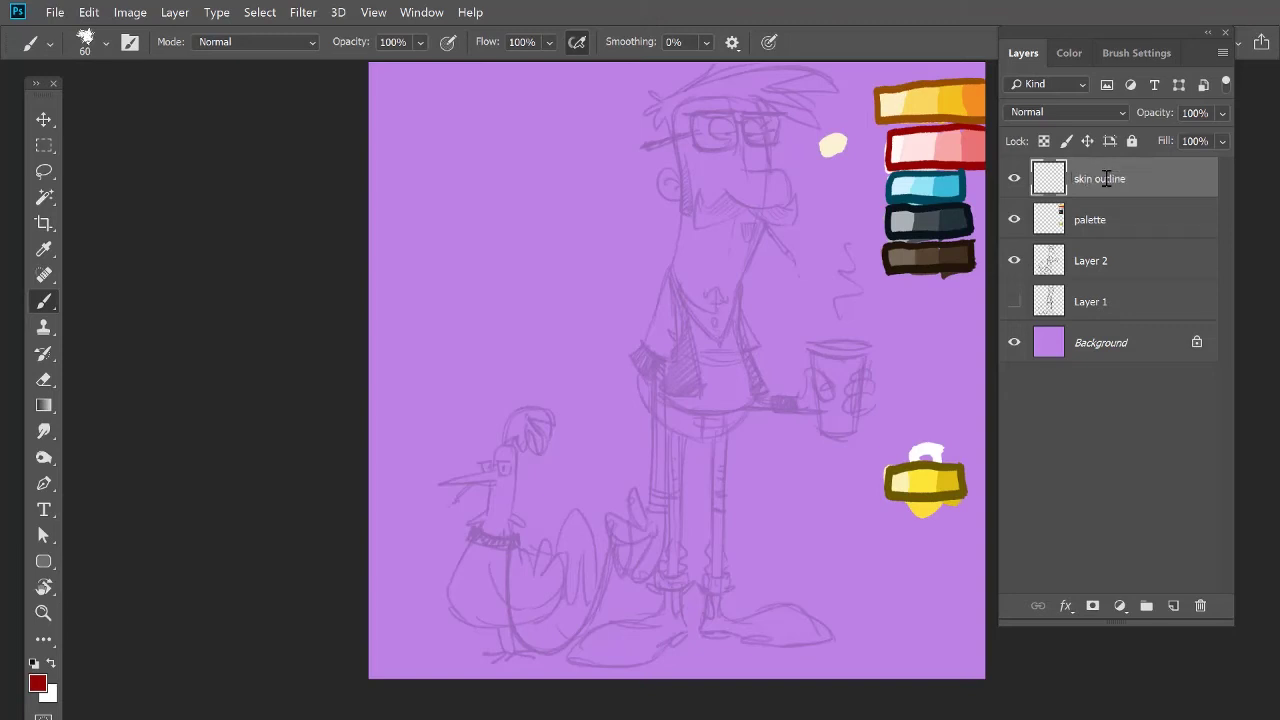
key("shift+Tab")
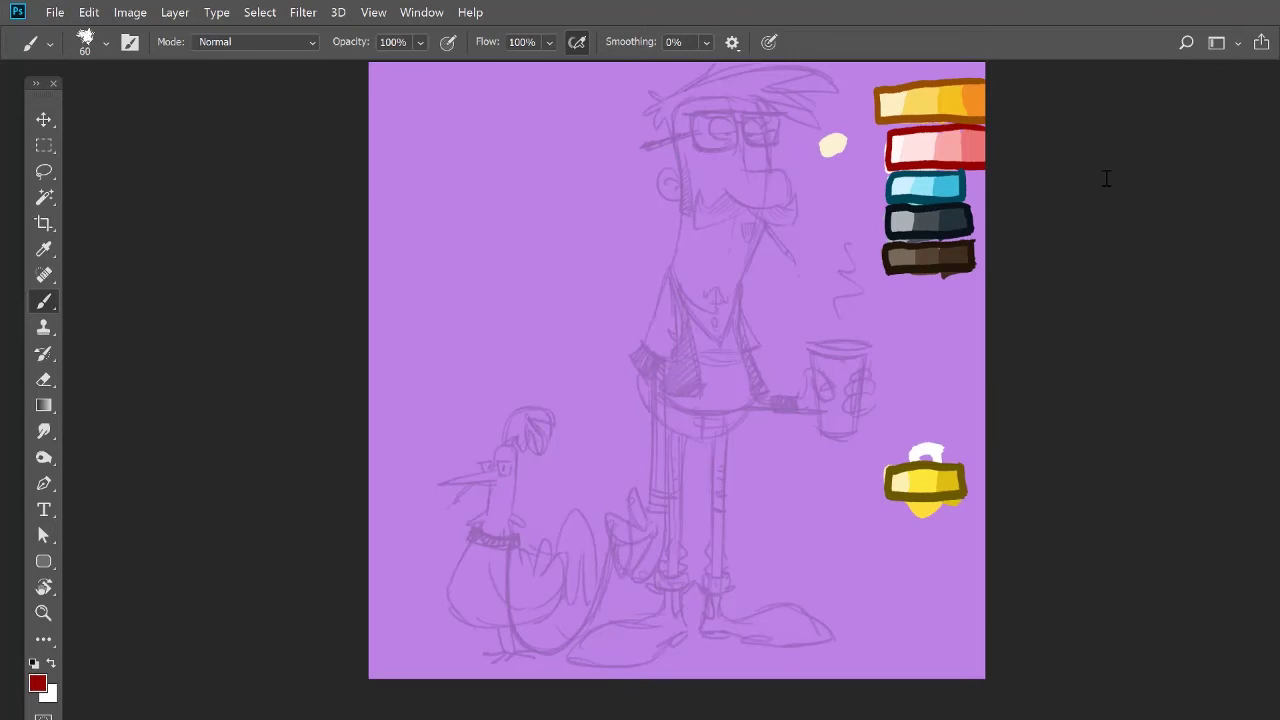
Step: Reduce the brush size to 15 and ink the man's ear with its inner folds in dark red
key("bracketleft")
key("bracketleft")
key("bracketleft")
scroll(858, 281, "up", 5)
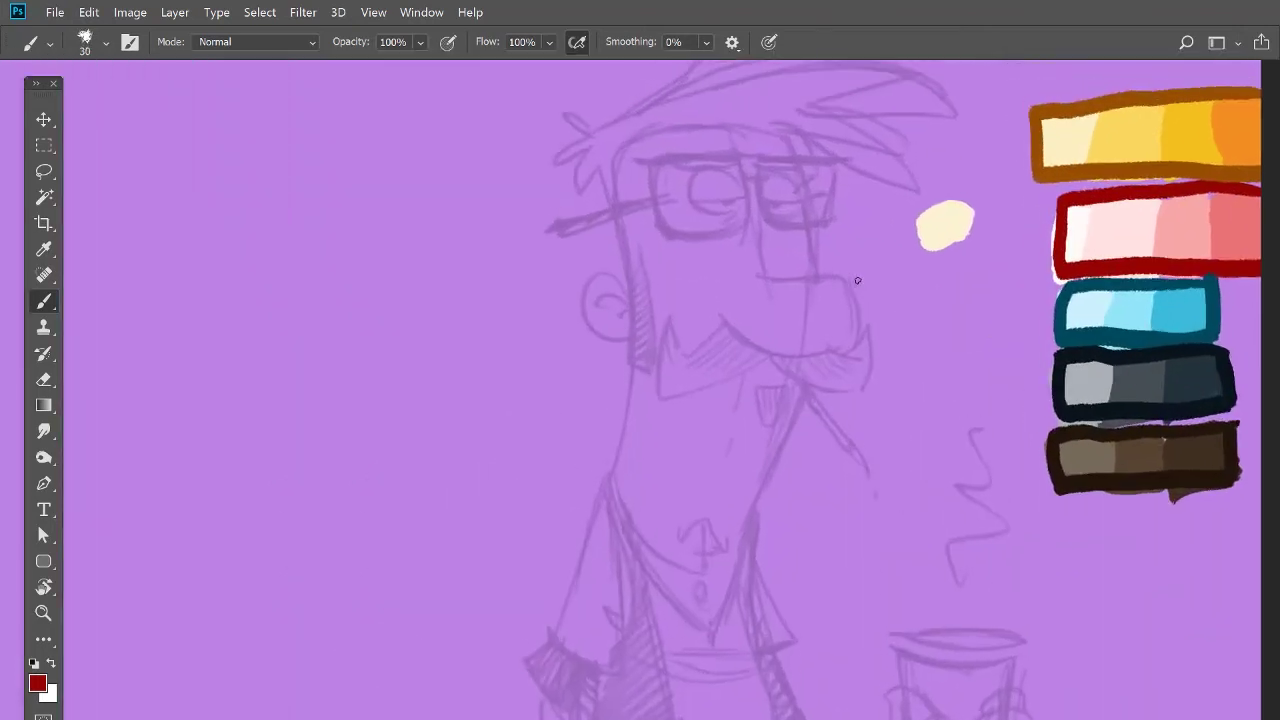
key("ctrl+equal")
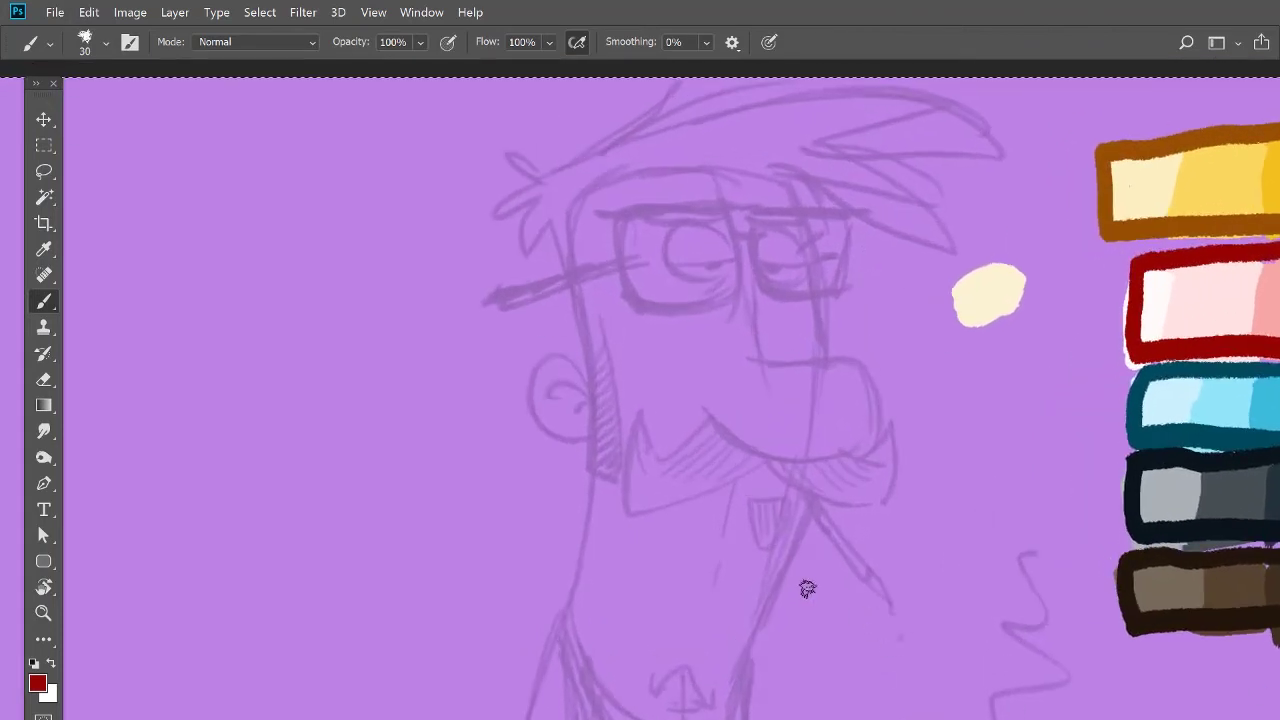
key("ctrl+a")
key("bracketleft")
key("bracketleft")
key("bracketleft")
mouse_move(589, 372)
left_mouse_down()
mouse_move(585, 436)
mouse_move(578, 390)
mouse_move(588, 400)
left_mouse_up()
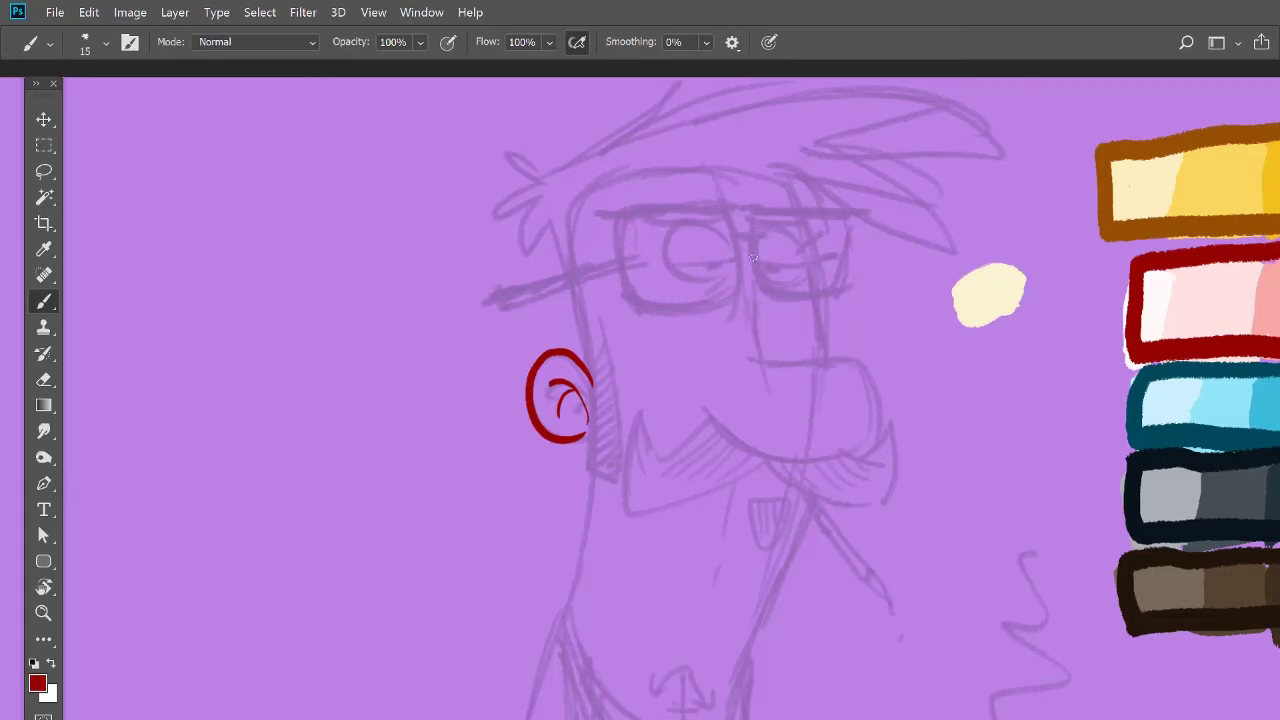
Step: Ink the bridge of the nose and the large rounded nose, with small curls at its lower end
mouse_move(756, 251)
left_mouse_down()
mouse_move(762, 357)
mouse_move(740, 306)
left_mouse_up()
left_click_drag(761, 357, 700, 395)
key("ctrl+z")
mouse_move(761, 357)
left_mouse_down()
mouse_move(867, 436)
mouse_move(797, 368)
mouse_move(852, 366)
mouse_move(698, 404)
left_mouse_up()
key("ctrl+z")
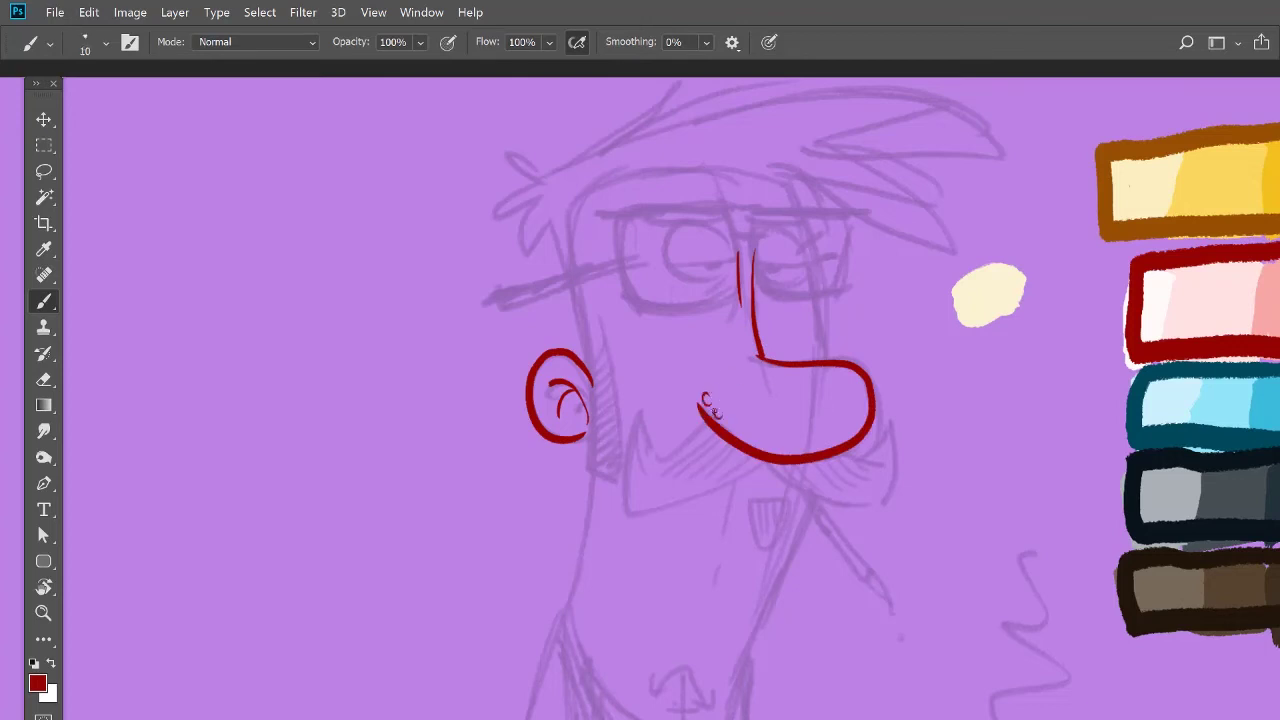
Step: Ink the half-closed eyes with bags underneath, the far side of the nose bridge and the brow contour
mouse_move(808, 270)
left_mouse_down()
mouse_move(822, 341)
mouse_move(648, 327)
mouse_move(666, 366)
mouse_move(712, 325)
mouse_move(671, 304)
mouse_move(645, 340)
left_mouse_up()
mouse_move(741, 273)
left_mouse_down()
mouse_move(731, 320)
mouse_move(780, 300)
mouse_move(748, 332)
mouse_move(705, 330)
mouse_move(657, 358)
left_mouse_up()
mouse_move(779, 295)
left_mouse_down()
mouse_move(730, 314)
mouse_move(690, 384)
mouse_move(746, 330)
mouse_move(776, 338)
left_mouse_up()
mouse_move(762, 279)
left_mouse_down()
mouse_move(750, 227)
mouse_move(718, 219)
left_mouse_up()
key("Escape")
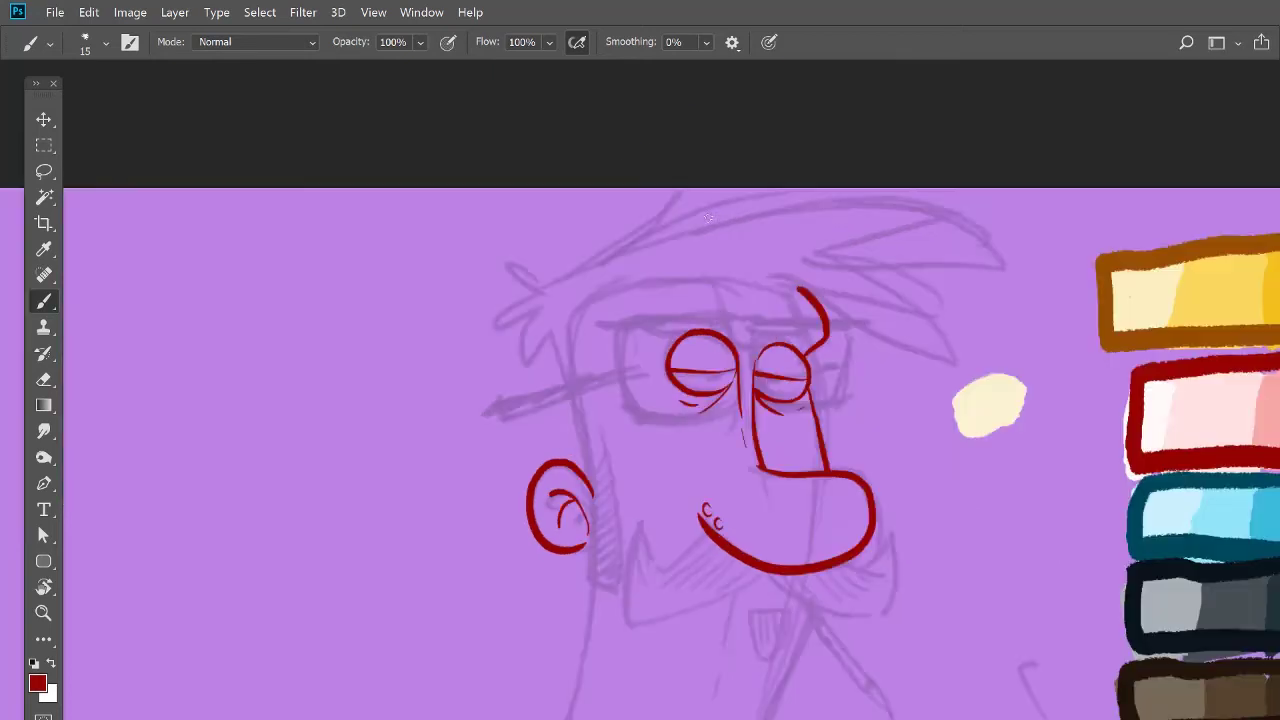
Step: Ink both sides of the man's neck from below the ear and chin down to the shirt collar
left_click_drag(891, 543, 897, 314)
left_click_drag(599, 313, 576, 489)
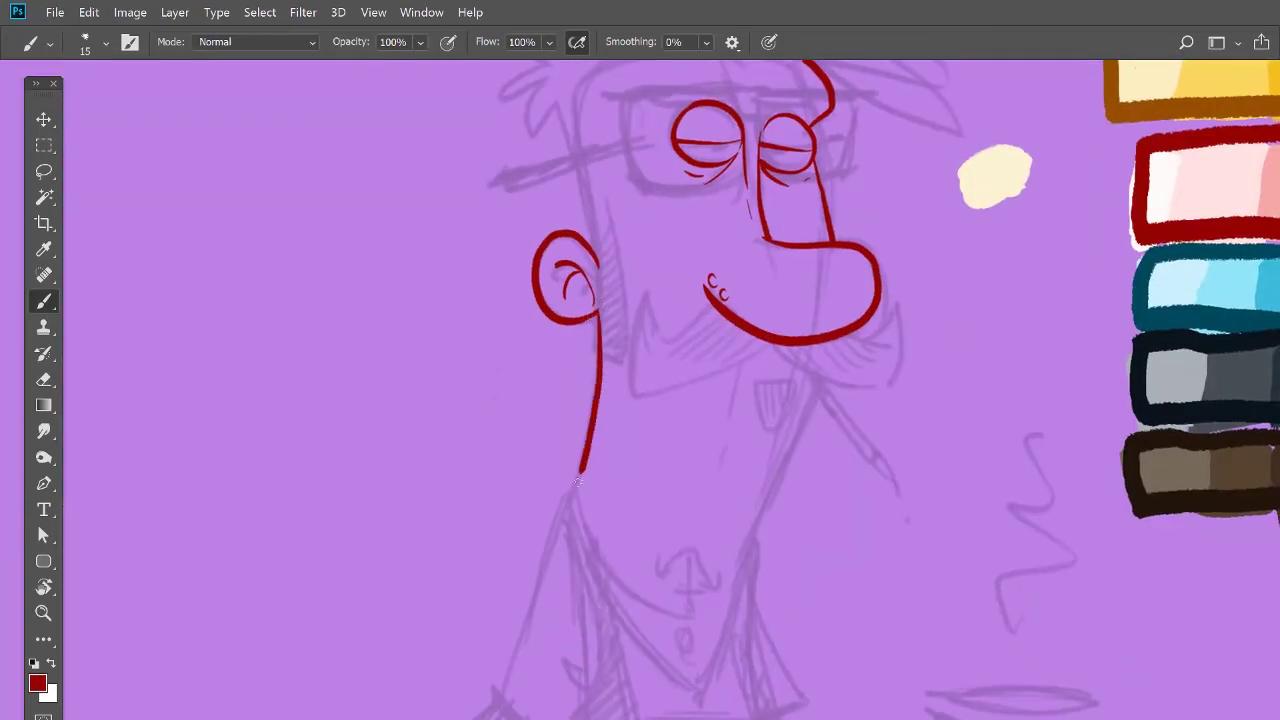
mouse_move(820, 394)
left_mouse_down()
mouse_move(787, 248)
mouse_move(698, 476)
left_mouse_up()
Step: Ink the long hanging arm and its hand with fingers and fingernails in dark red
scroll(734, 470, "down", 10)
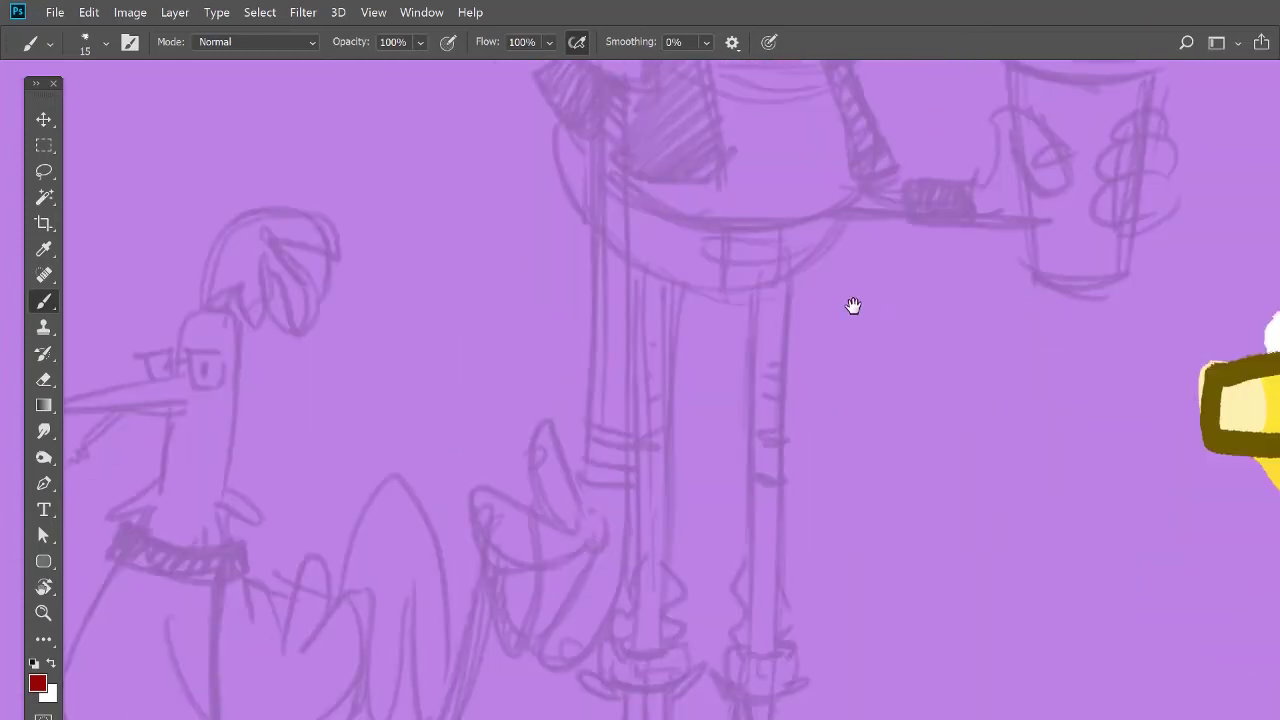
left_click_drag(685, 287, 697, 313)
mouse_move(636, 102)
left_mouse_down()
mouse_move(636, 370)
mouse_move(584, 688)
mouse_move(551, 684)
mouse_move(605, 278)
mouse_move(593, 526)
mouse_move(548, 466)
mouse_move(590, 542)
left_mouse_up()
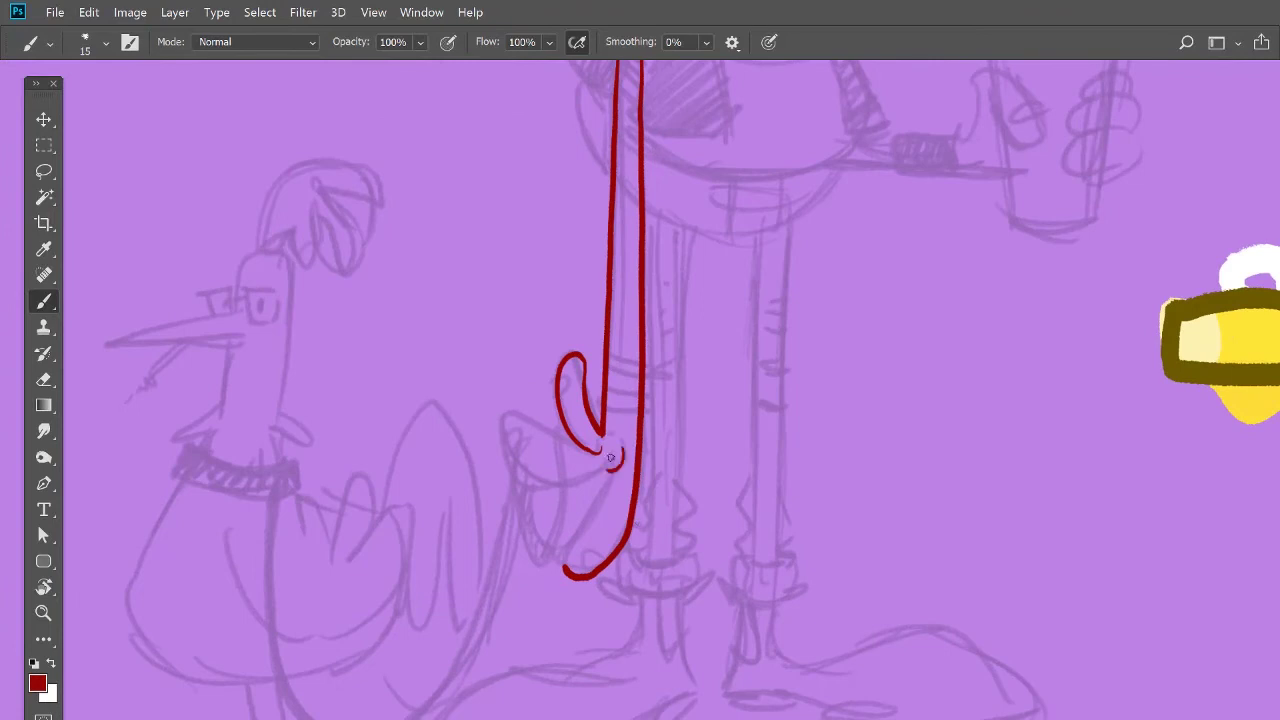
mouse_move(597, 451)
left_mouse_down()
mouse_move(513, 464)
mouse_move(570, 494)
mouse_move(608, 473)
left_mouse_up()
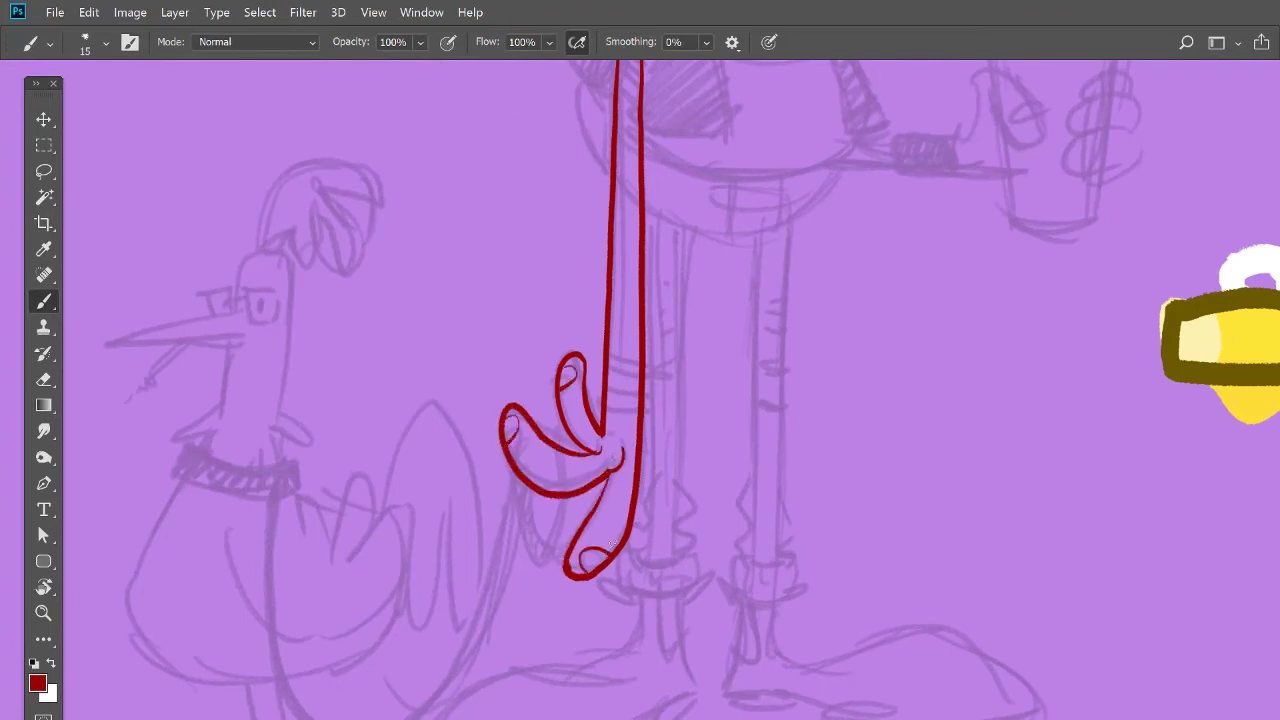
left_click_drag(612, 400, 512, 656)
Step: Ink the forearm reaching to the coffee cup, its thumb and the fingers wrapped around the cup
left_click_drag(760, 480, 790, 435)
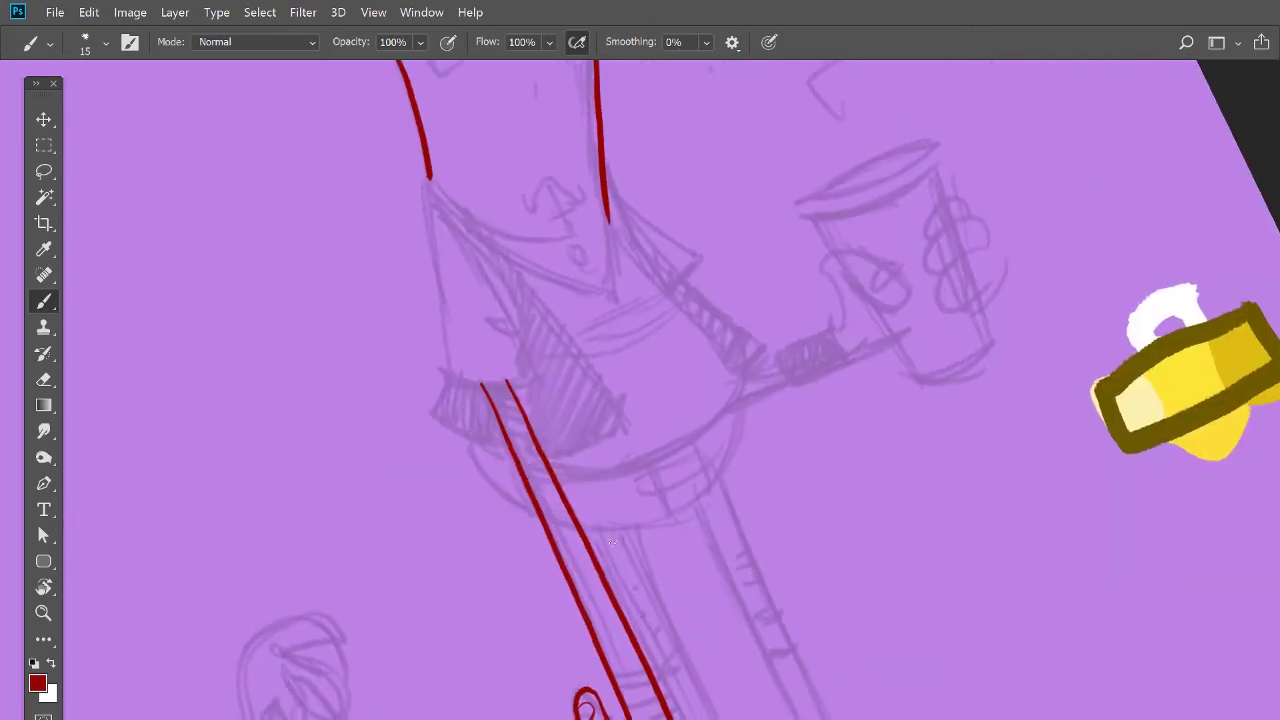
mouse_move(748, 372)
left_mouse_down()
mouse_move(846, 326)
mouse_move(885, 258)
mouse_move(852, 272)
left_mouse_up()
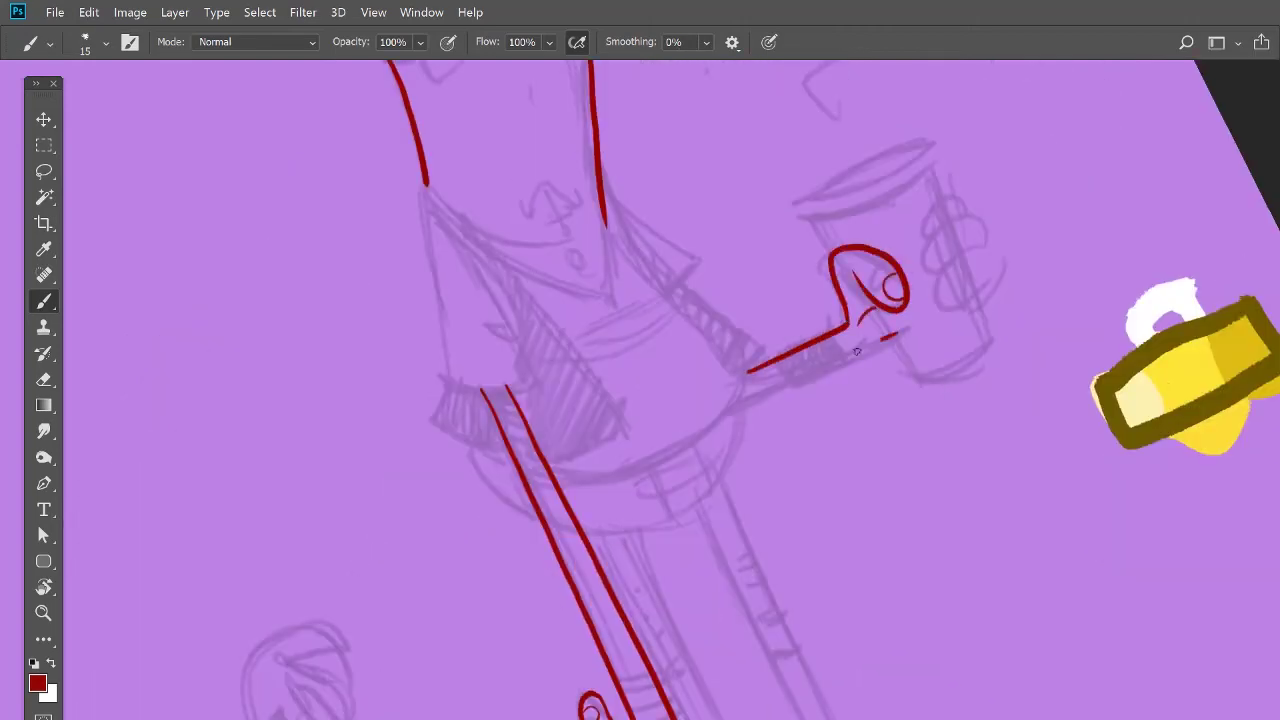
left_click_drag(742, 399, 897, 334)
mouse_move(975, 300)
left_mouse_down()
mouse_move(953, 262)
mouse_move(982, 279)
left_mouse_up()
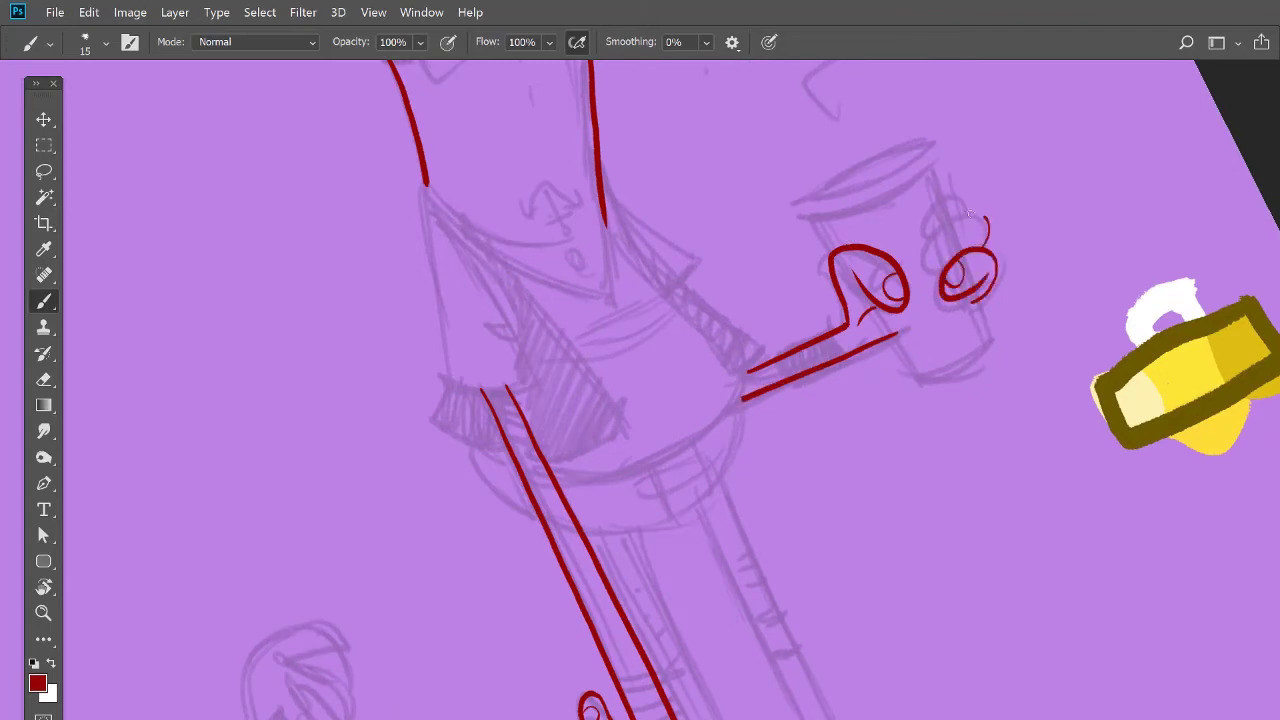
left_click_drag(964, 213, 960, 224)
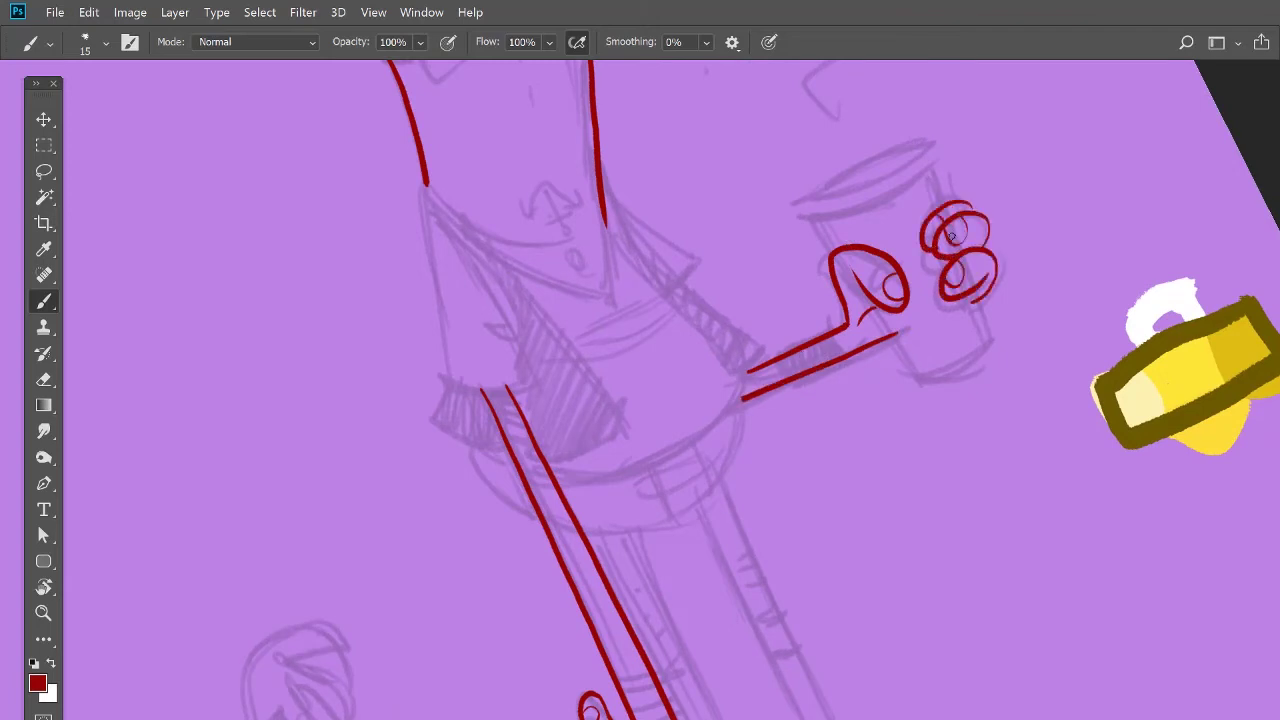
key("ctrl+z")
left_click_drag(956, 199, 951, 214)
key("Escape")
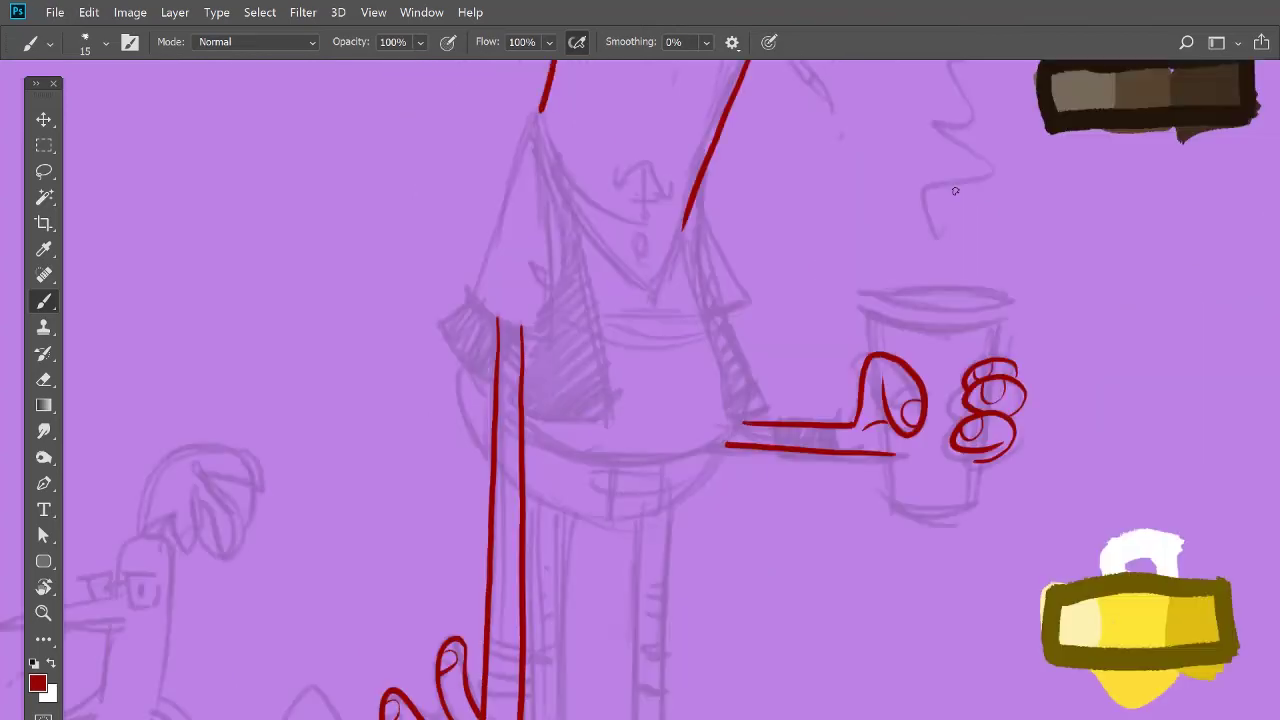
Step: Draw short crease lines on the man's neck below the chin
scroll(923, 520, "down", 5)
scroll(852, 343, "up", 5)
left_click_drag(781, 295, 745, 345)
scroll(744, 344, "down", 3)
Step: Add a new layer named "hair outline"
key("ctrl+shift+n")
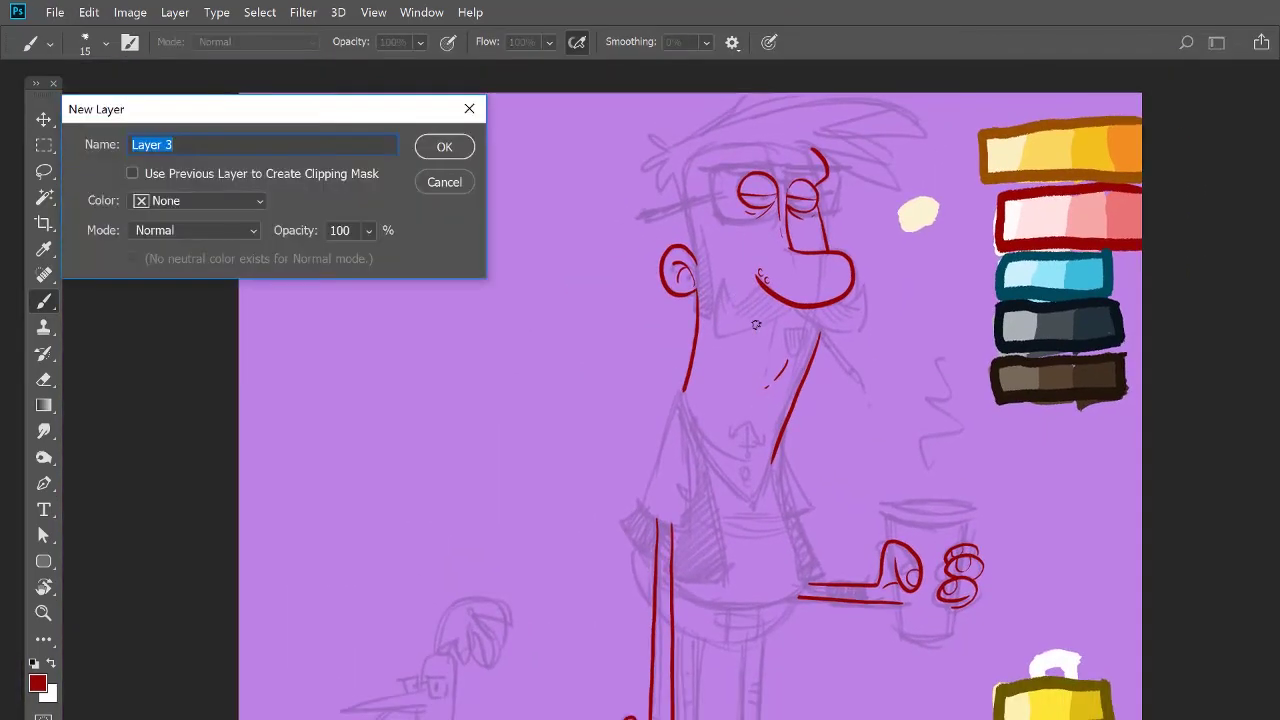
type("hair outline")
key("Return")
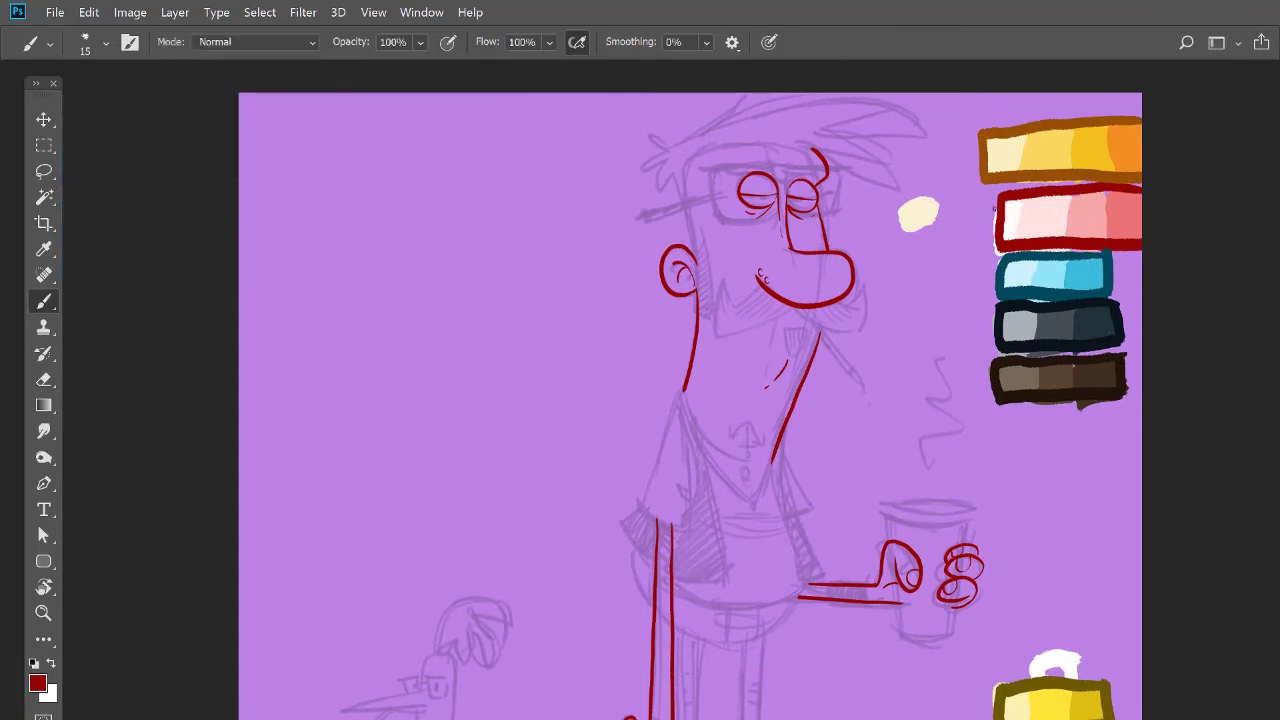
Step: Ink the hair tufts at the back of the head and the hatched sideburn in dark orange-brown
scroll(559, 597, "up", 5)
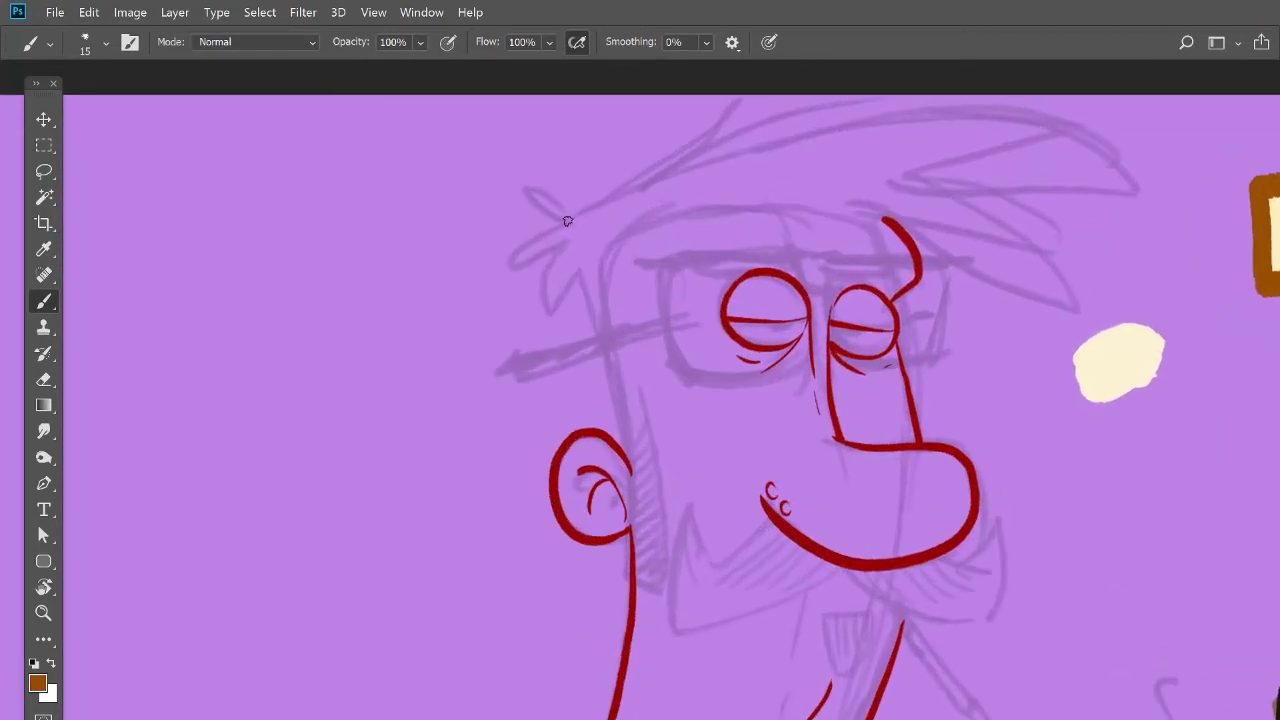
mouse_move(570, 215)
left_mouse_down()
mouse_move(512, 284)
mouse_move(586, 270)
mouse_move(620, 452)
left_mouse_up()
left_click_drag(634, 240, 608, 286)
mouse_move(628, 338)
left_mouse_down()
mouse_move(653, 526)
mouse_move(634, 591)
left_mouse_up()
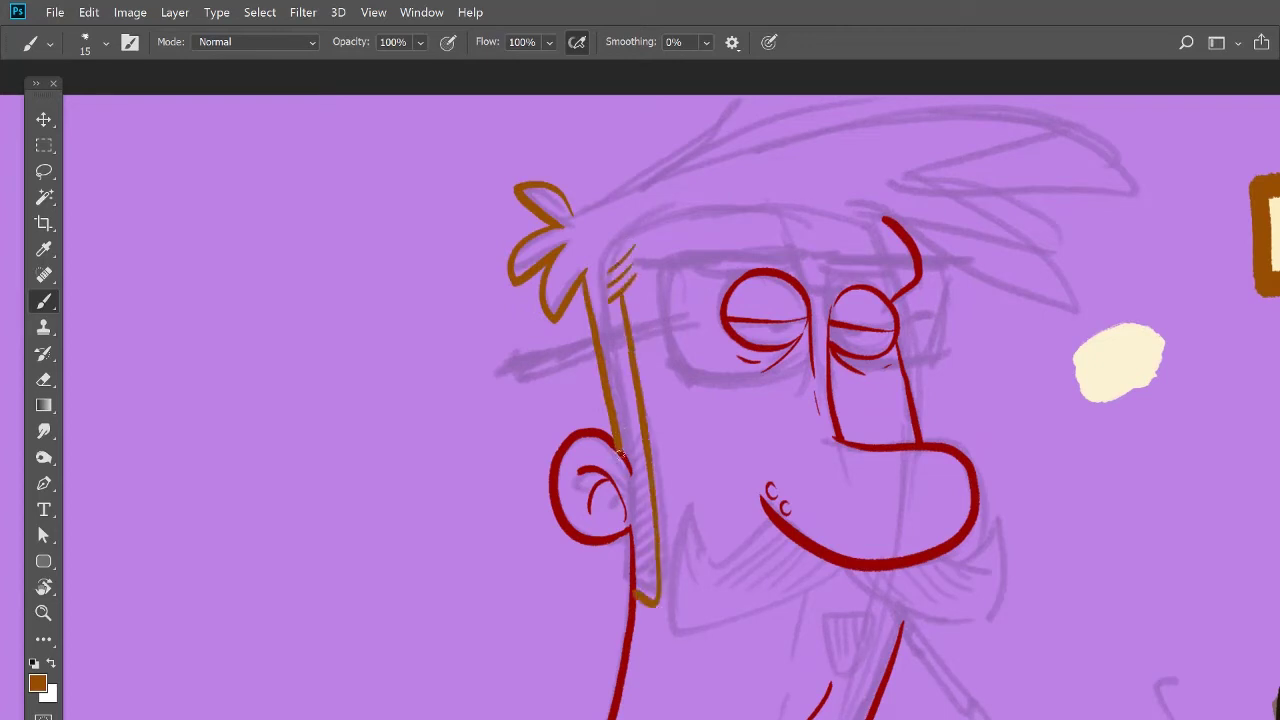
left_click_drag(623, 462, 634, 590)
Step: Ink the eyebrows, the swept-forward hair on top of the head and the hairline in orange-brown
mouse_move(730, 281)
left_mouse_down()
mouse_move(650, 325)
mouse_move(803, 272)
mouse_move(778, 339)
left_mouse_up()
left_click_drag(456, 431, 556, 260)
mouse_move(556, 318)
left_mouse_down()
mouse_move(567, 261)
mouse_move(781, 245)
mouse_move(694, 287)
mouse_move(519, 462)
left_mouse_up()
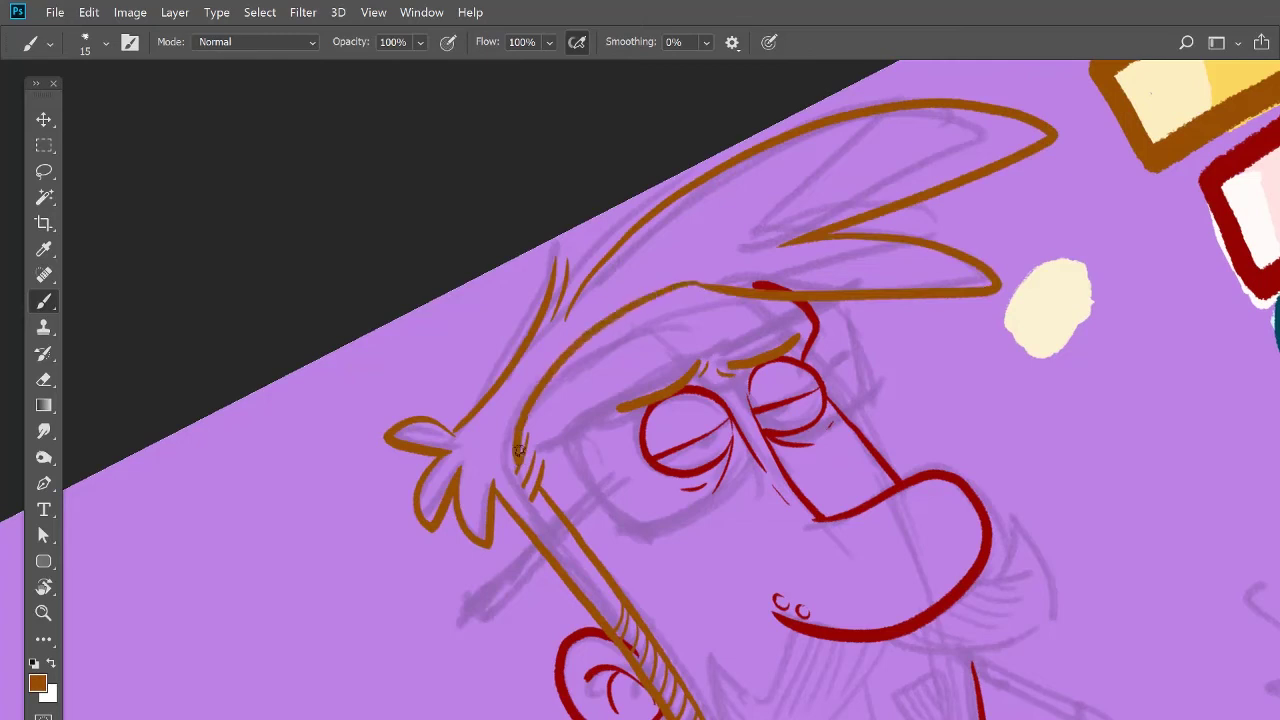
Step: Ink both halves of the moustache and the small soul patch below it in orange-brown
scroll(519, 450, "down", 3)
left_click_drag(711, 396, 679, 474)
left_click_drag(633, 424, 675, 468)
left_click_drag(808, 414, 675, 558)
mouse_move(628, 410)
left_mouse_down()
mouse_move(645, 504)
mouse_move(675, 555)
left_mouse_up()
key("Tab")
key("Tab")
mouse_move(814, 466)
left_mouse_down()
mouse_move(859, 504)
mouse_move(819, 466)
left_mouse_up()
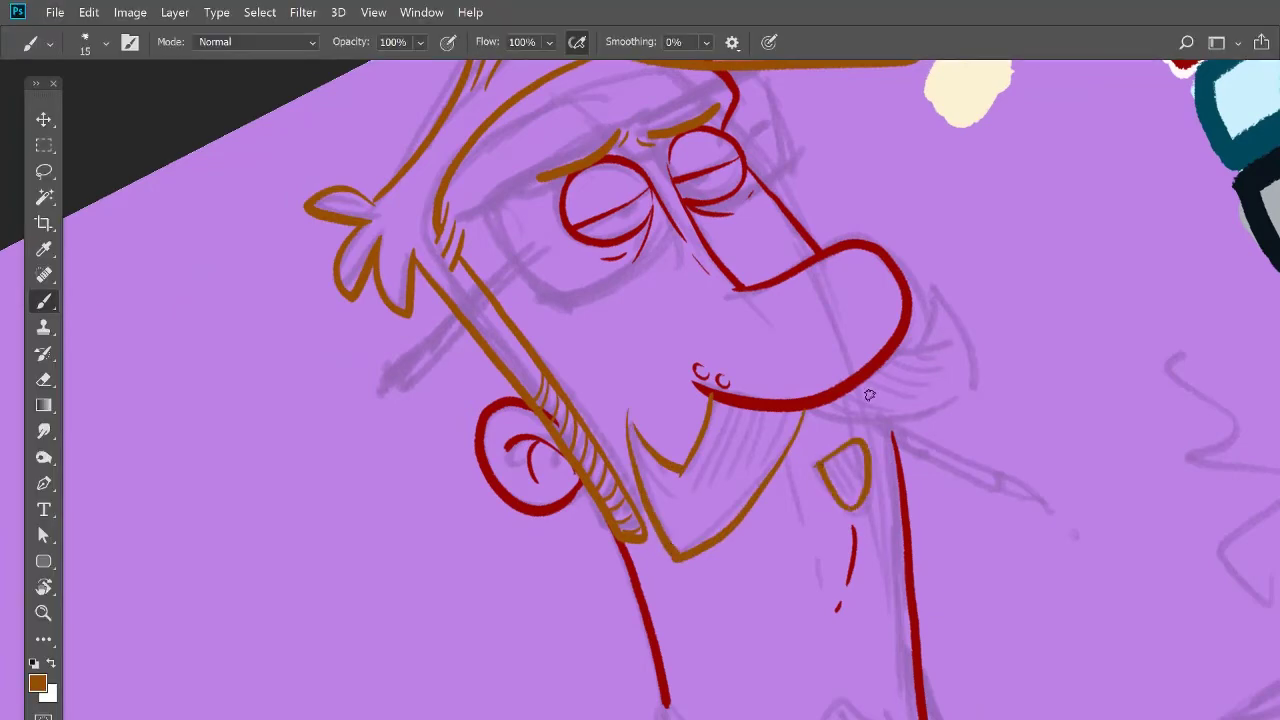
mouse_move(844, 404)
left_mouse_down()
mouse_move(957, 379)
mouse_move(937, 282)
left_mouse_up()
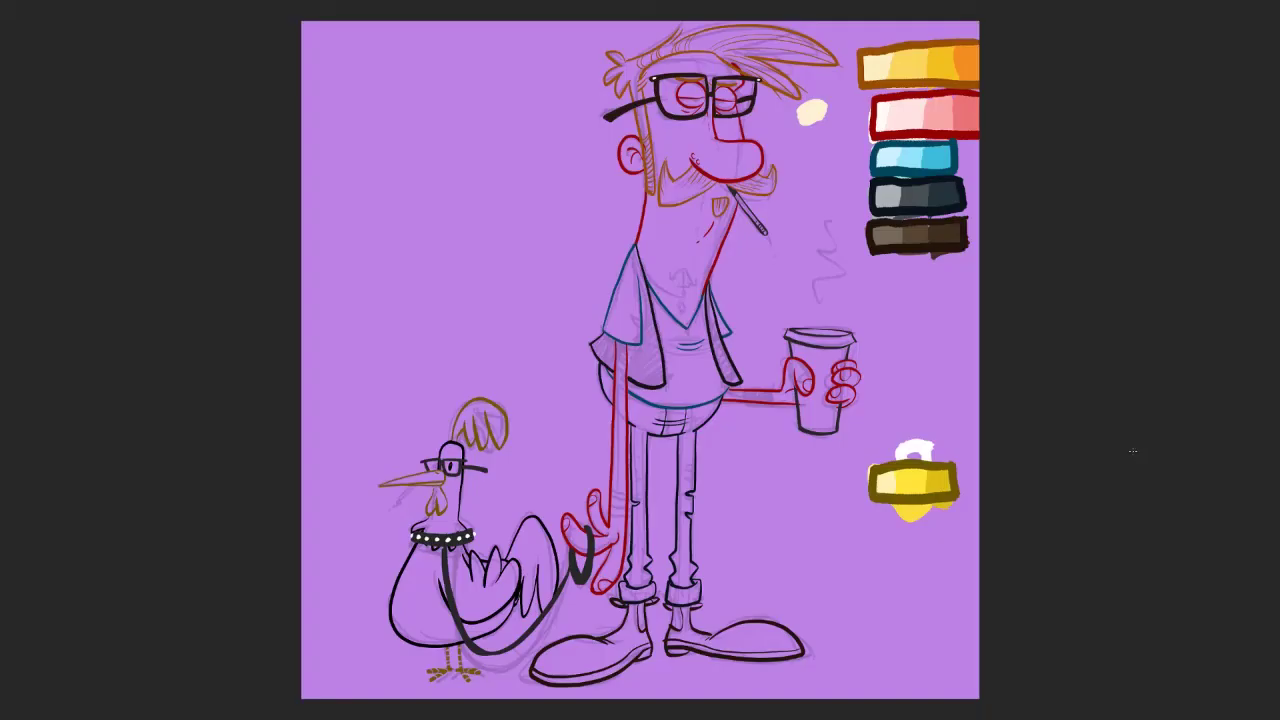
Step: Group all the line-art layers from "chicken glasses" down to "skin outline"
key("F7")
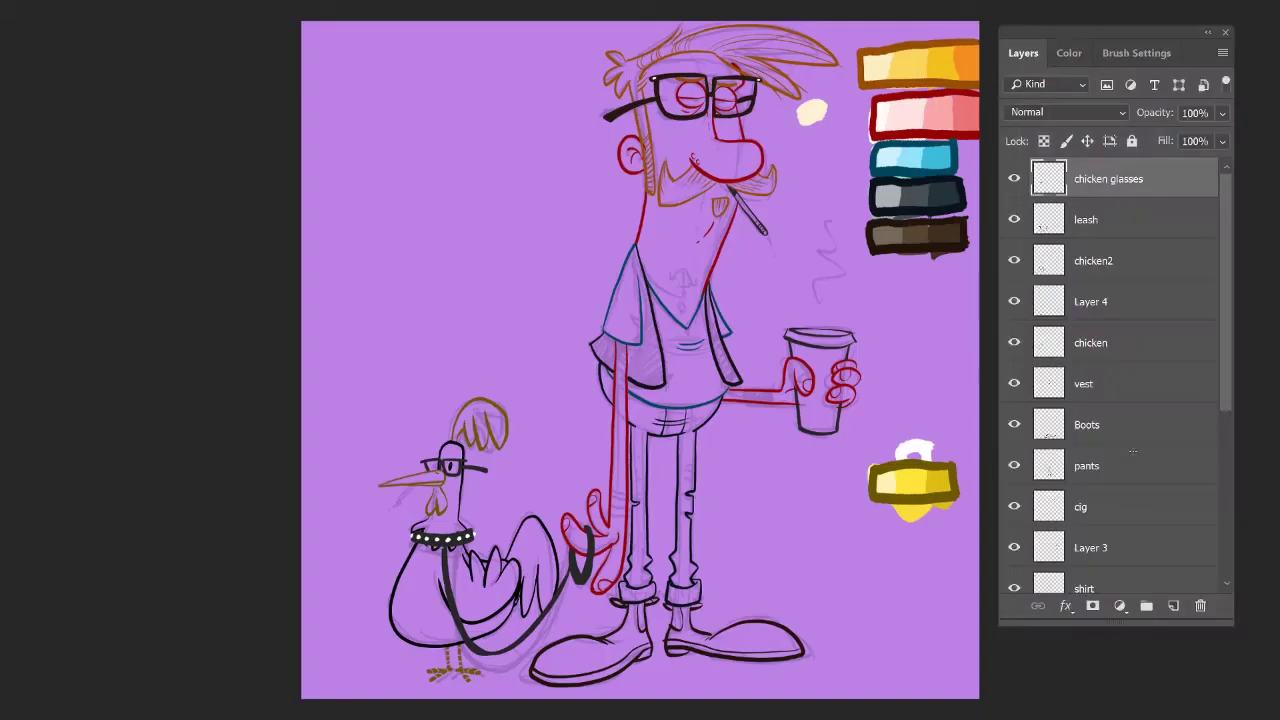
left_click(1152, 231, "shift")
left_click(1166, 266, "shift")
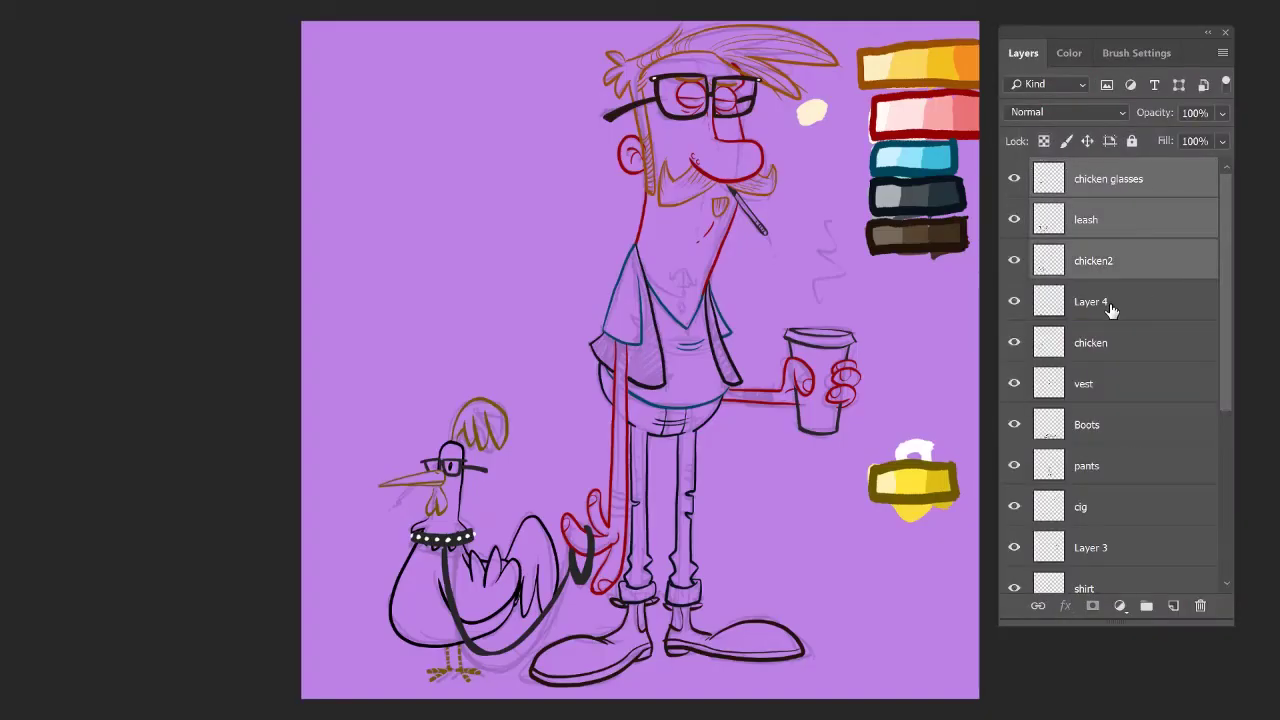
left_click(1131, 509, "shift")
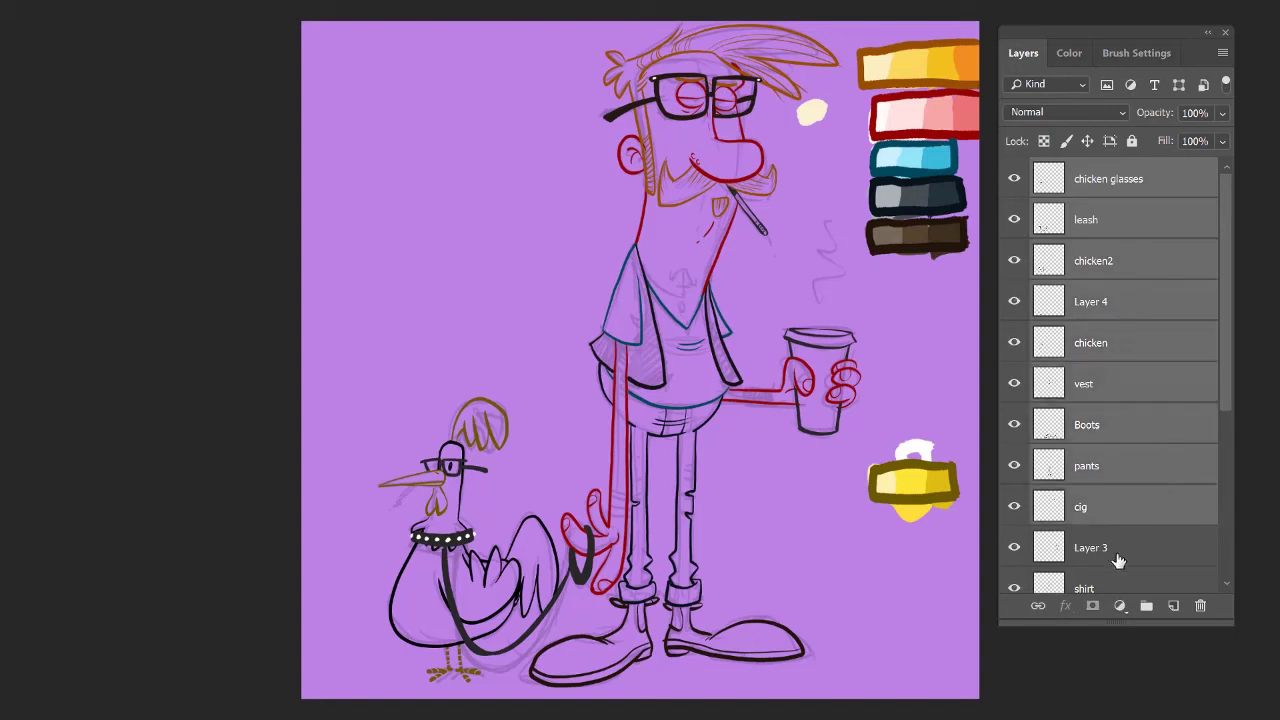
left_click(1014, 548)
left_click(1014, 548)
left_click(1090, 548, "shift")
scroll(1212, 470, "down", 5)
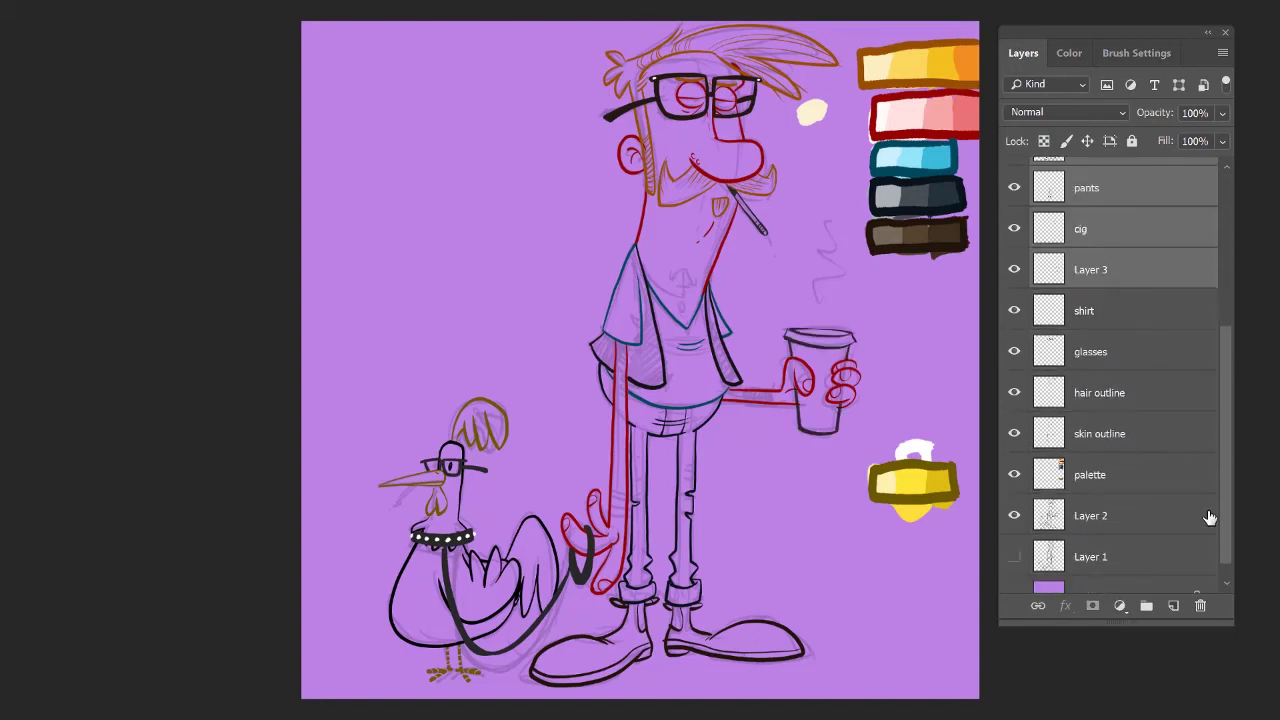
left_click(1140, 444, "shift")
left_click(1014, 433)
left_click(1014, 433)
key("ctrl+g")
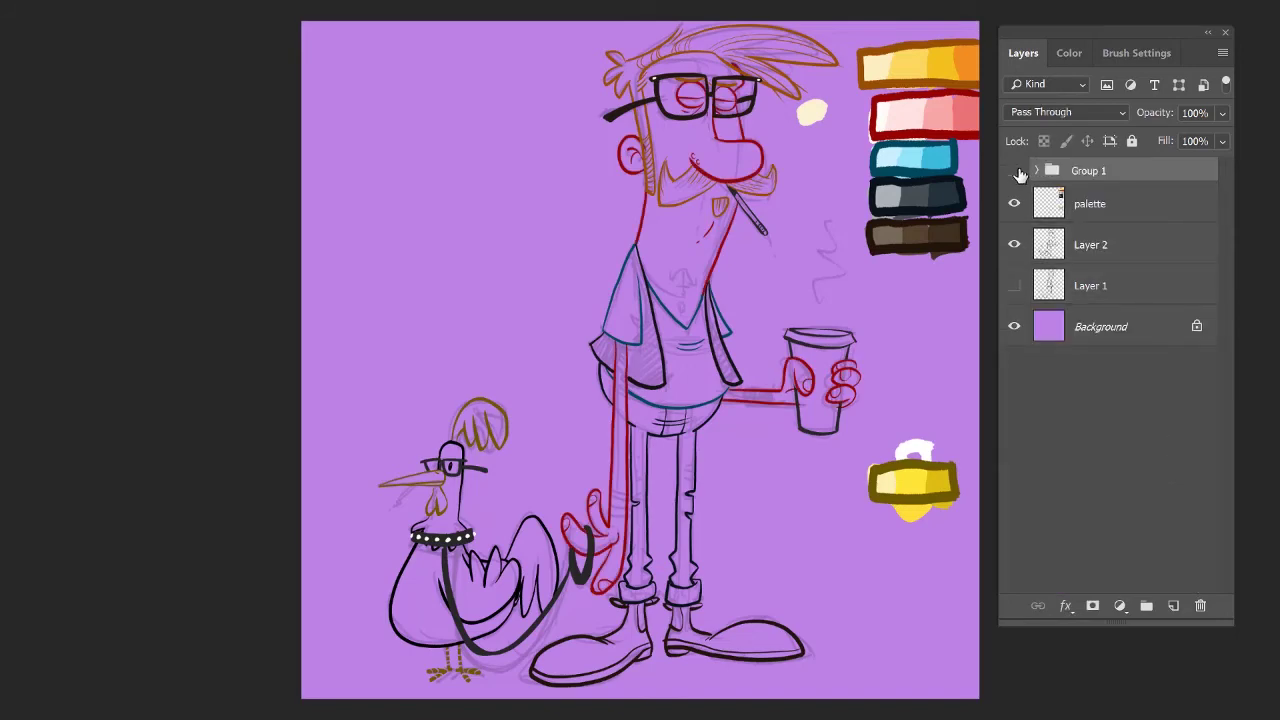
Step: Check what the new group contains by toggling its visibility, and rename it as "Outline"
left_click(1014, 171)
left_click(1014, 171)
double_click(1098, 172)
Step: Add a new layer named "skin" directly above the palette layer, beneath the Outline group
left_click(1160, 197)
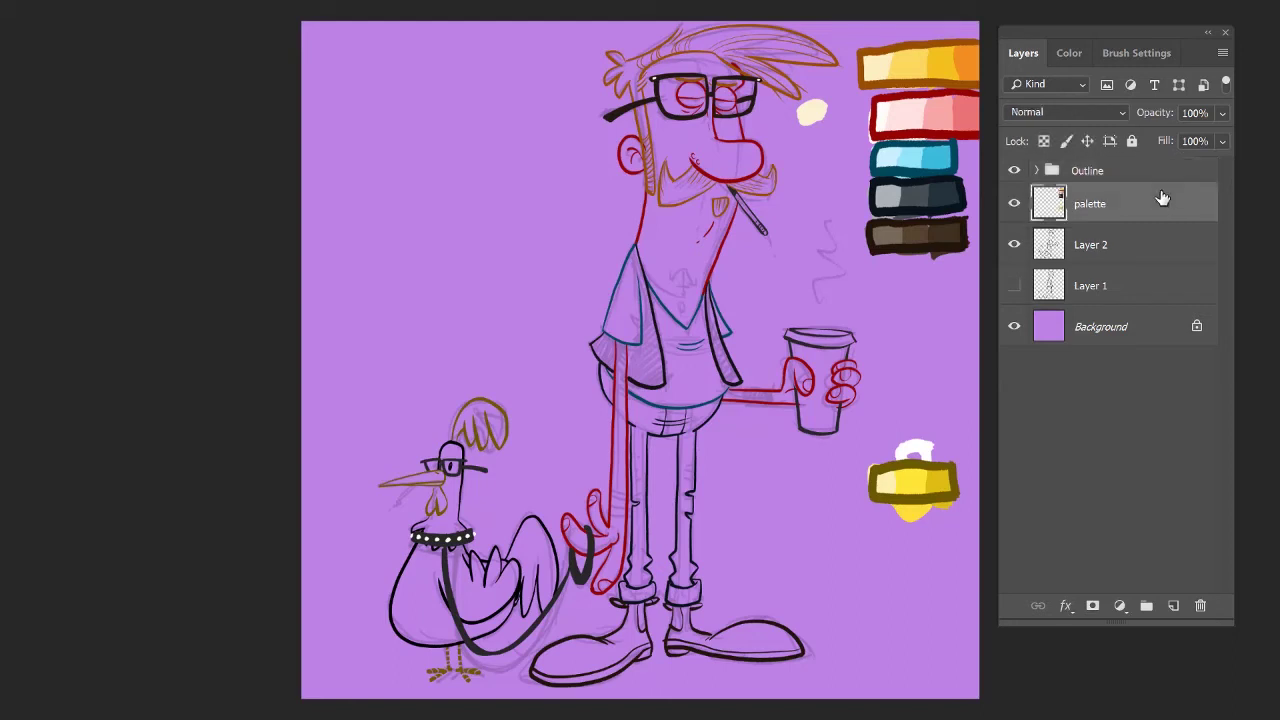
key("ctrl+shift+n")
type("sjin")
key("Return")
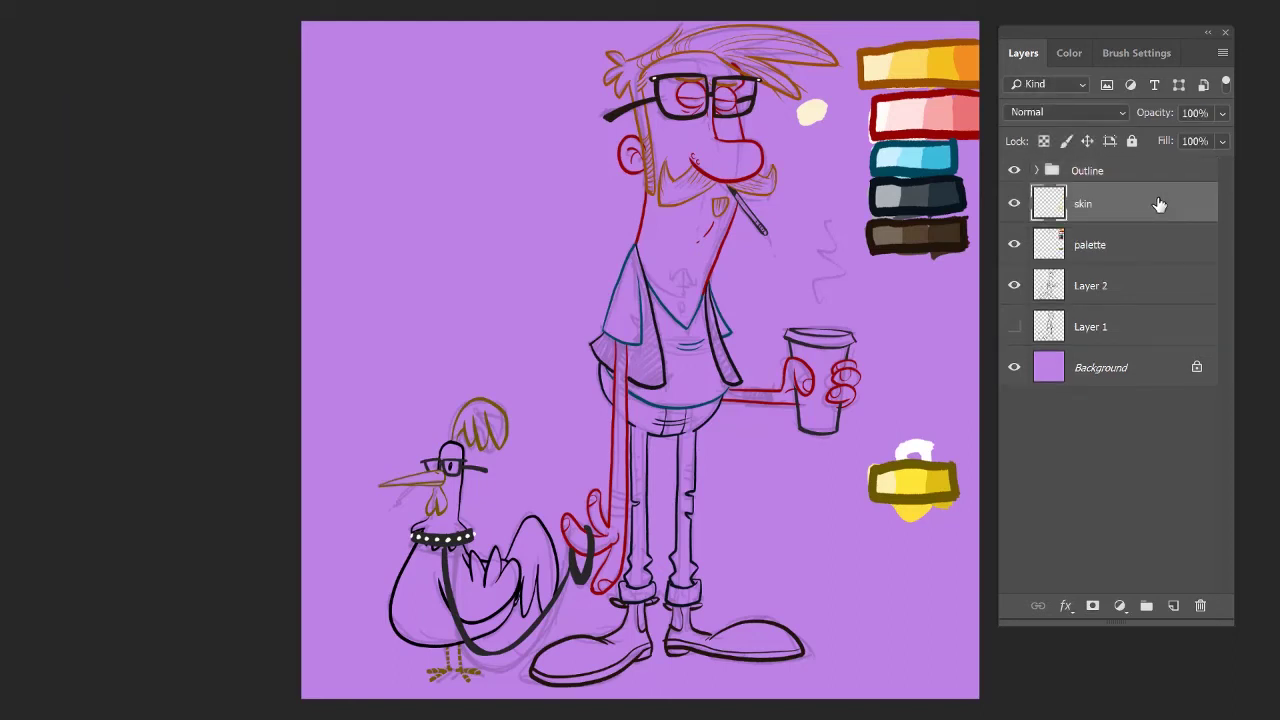
left_click_drag(853, 346, 842, 406)
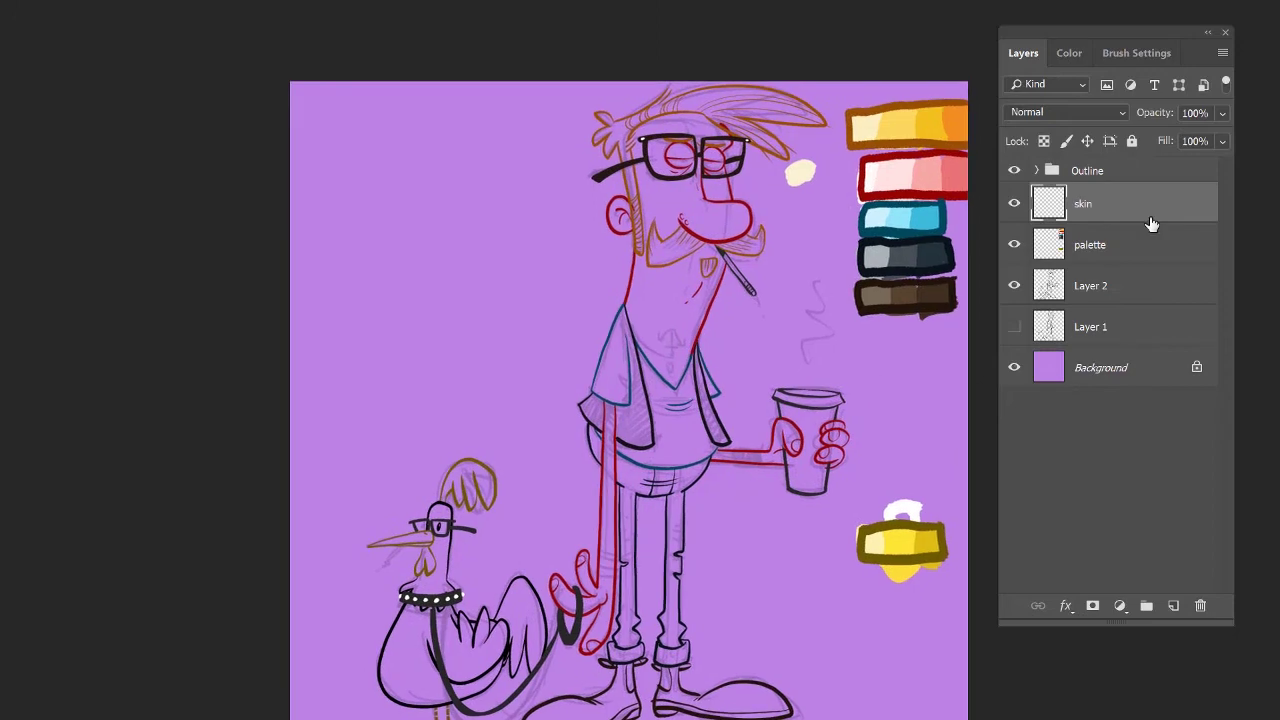
Step: Paint the face, ear, nose and neck down to the shirt's V-neck in flat pale pink with an enlarged brush
left_click_drag(697, 283, 742, 270)
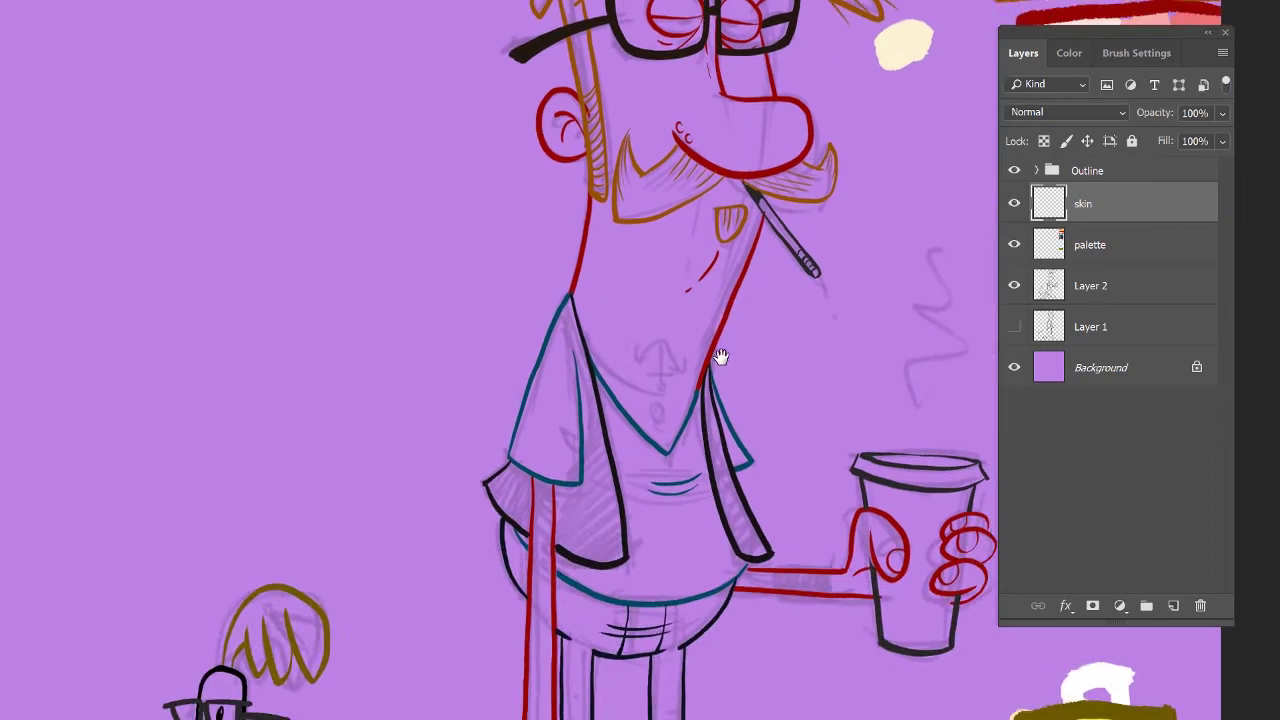
left_click_drag(697, 449, 690, 512)
key("bracketright")
key("bracketright")
mouse_move(677, 403)
left_mouse_down()
mouse_move(685, 436)
mouse_move(673, 326)
mouse_move(697, 407)
mouse_move(689, 343)
mouse_move(701, 319)
mouse_move(653, 269)
mouse_move(543, 292)
mouse_move(552, 458)
mouse_move(548, 373)
mouse_move(598, 283)
mouse_move(633, 290)
mouse_move(622, 385)
mouse_move(690, 310)
mouse_move(675, 448)
mouse_move(658, 480)
mouse_move(638, 485)
mouse_move(598, 366)
mouse_move(605, 327)
mouse_move(582, 360)
mouse_move(573, 317)
mouse_move(581, 527)
mouse_move(571, 493)
mouse_move(503, 432)
mouse_move(500, 470)
mouse_move(513, 458)
mouse_move(560, 522)
mouse_move(541, 538)
mouse_move(526, 632)
mouse_move(550, 630)
mouse_move(550, 577)
mouse_move(585, 628)
mouse_move(650, 513)
mouse_move(637, 628)
mouse_move(676, 573)
left_mouse_up()
mouse_move(708, 440)
left_mouse_down()
mouse_move(738, 450)
mouse_move(684, 463)
mouse_move(634, 352)
left_mouse_up()
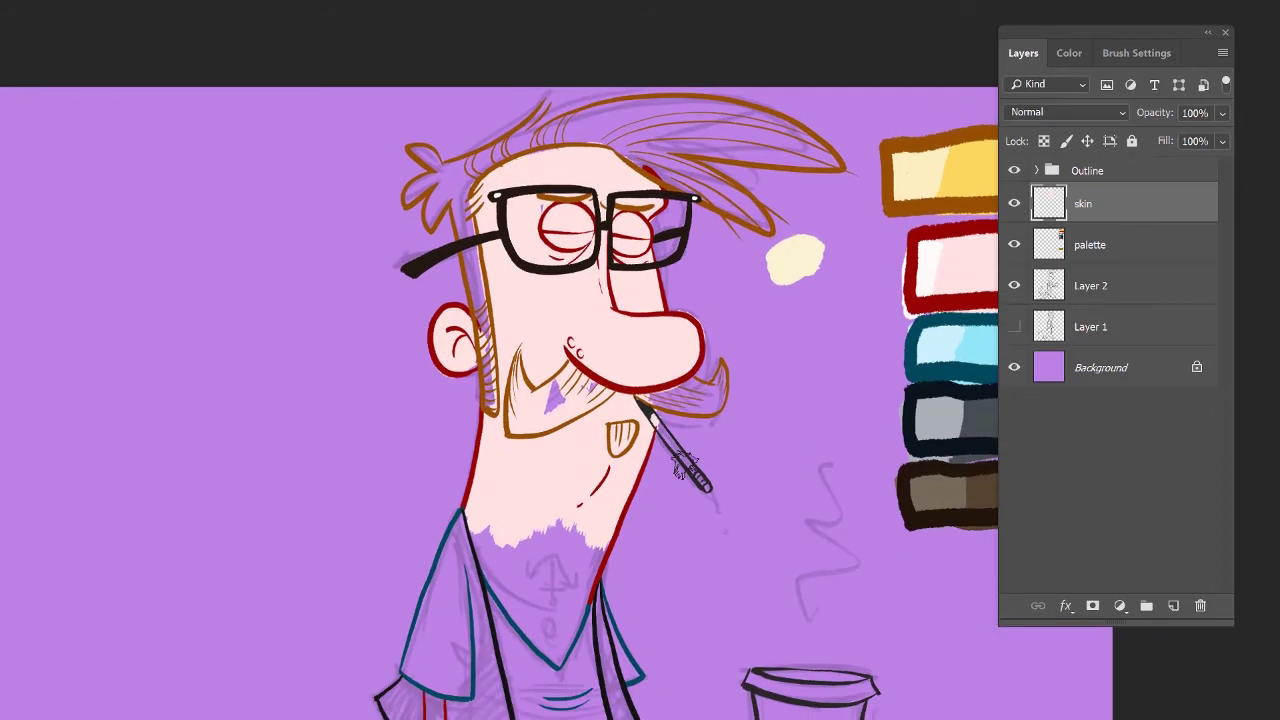
mouse_move(576, 596)
left_mouse_down()
mouse_move(594, 550)
mouse_move(561, 641)
mouse_move(566, 631)
mouse_move(486, 557)
mouse_move(519, 605)
mouse_move(521, 570)
mouse_move(546, 577)
mouse_move(586, 525)
left_mouse_up()
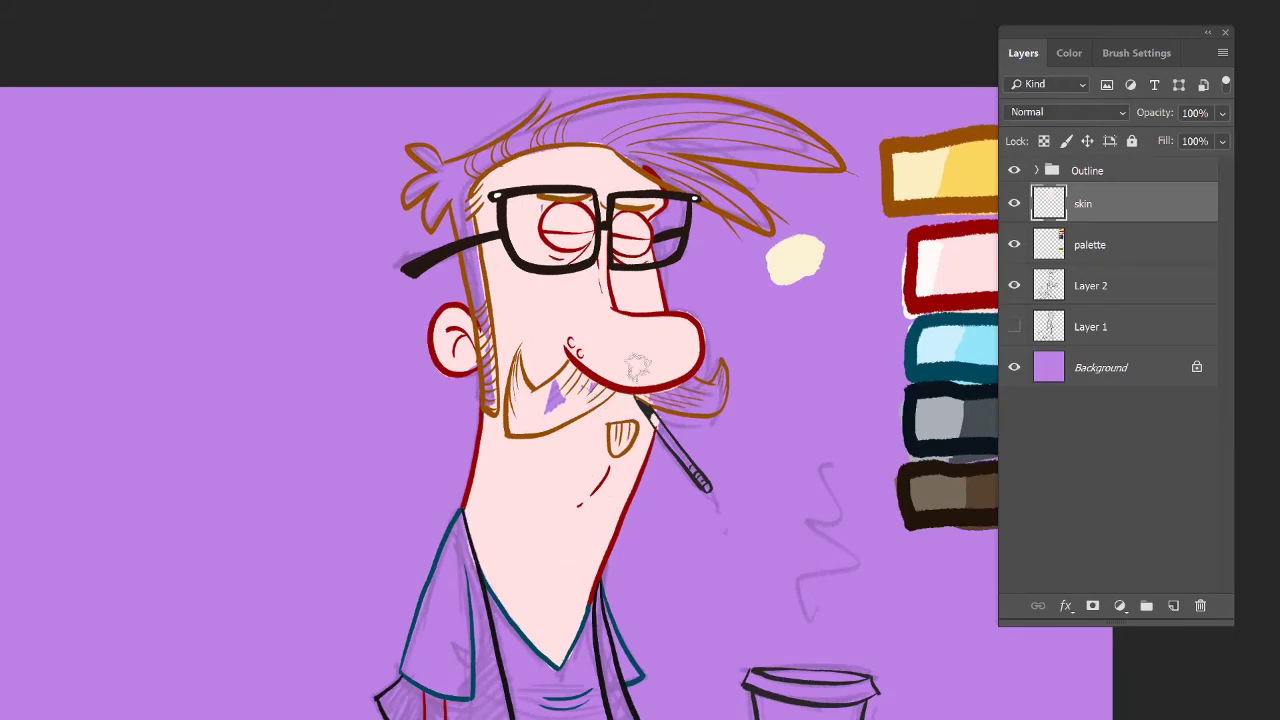
Step: Fill both arms and both hands with the flat pale pink, including the fingers around the cup
left_click_drag(631, 670, 636, 376)
mouse_move(432, 402)
left_mouse_down()
mouse_move(443, 411)
mouse_move(444, 625)
mouse_move(446, 545)
left_mouse_up()
scroll(620, 507, "down", 5)
mouse_move(496, 440)
left_mouse_down()
mouse_move(490, 613)
mouse_move(467, 653)
mouse_move(492, 593)
mouse_move(496, 628)
left_mouse_up()
mouse_move(406, 540)
left_mouse_down()
mouse_move(443, 580)
mouse_move(484, 560)
left_mouse_up()
left_click_drag(454, 479, 468, 543)
mouse_move(468, 543)
left_mouse_down()
mouse_move(454, 500)
mouse_move(491, 493)
left_mouse_up()
mouse_move(491, 493)
left_mouse_down()
mouse_move(489, 545)
mouse_move(520, 574)
mouse_move(431, 695)
left_mouse_up()
mouse_move(745, 410)
left_mouse_down()
mouse_move(726, 374)
mouse_move(716, 412)
mouse_move(747, 405)
mouse_move(718, 390)
mouse_move(716, 437)
mouse_move(652, 428)
left_mouse_up()
mouse_move(798, 396)
left_mouse_down()
mouse_move(836, 397)
mouse_move(816, 446)
left_mouse_up()
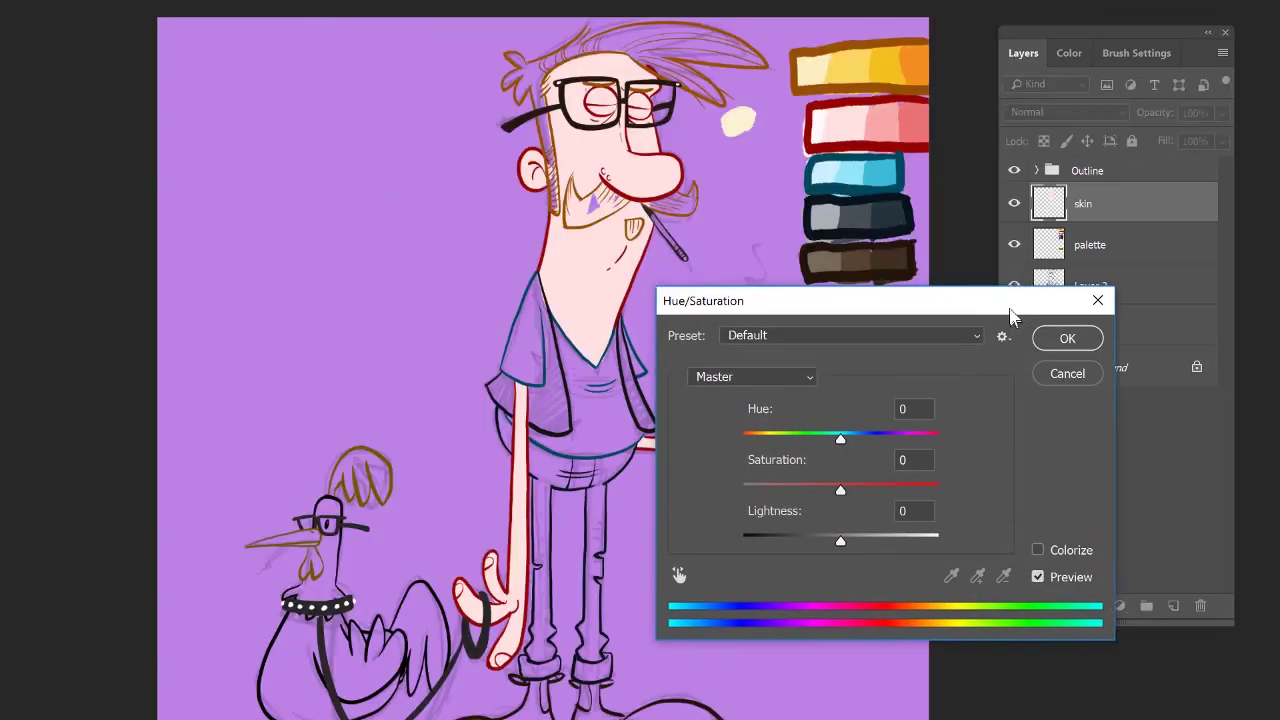
Step: Shift the skin fill to a warmer, more saturated peach with the Hue/Saturation adjustment
left_click_drag(1003, 305, 1023, 291)
mouse_move(868, 430)
left_mouse_down()
mouse_move(831, 429)
mouse_move(886, 429)
mouse_move(856, 438)
left_mouse_up()
left_click_drag(865, 528, 847, 530)
left_click_drag(865, 477, 912, 483)
left_click_drag(850, 530, 856, 528)
left_click_drag(908, 477, 940, 480)
left_click_drag(863, 432, 885, 430)
left_click(1100, 328)
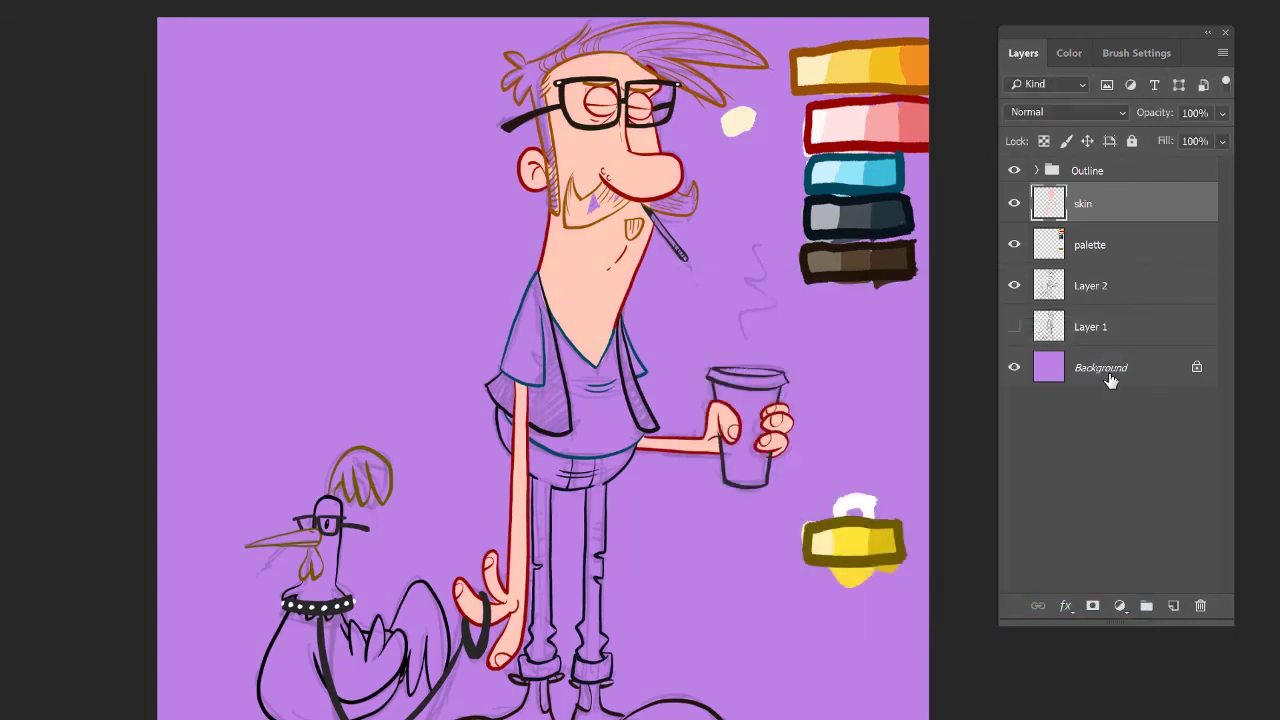
Step: Add a new layer above the skin layer and fill the moustache, soul patch, sideburn and back hair in yellow
left_click(595, 236, "alt")
key("ctrl+shift+alt+n")
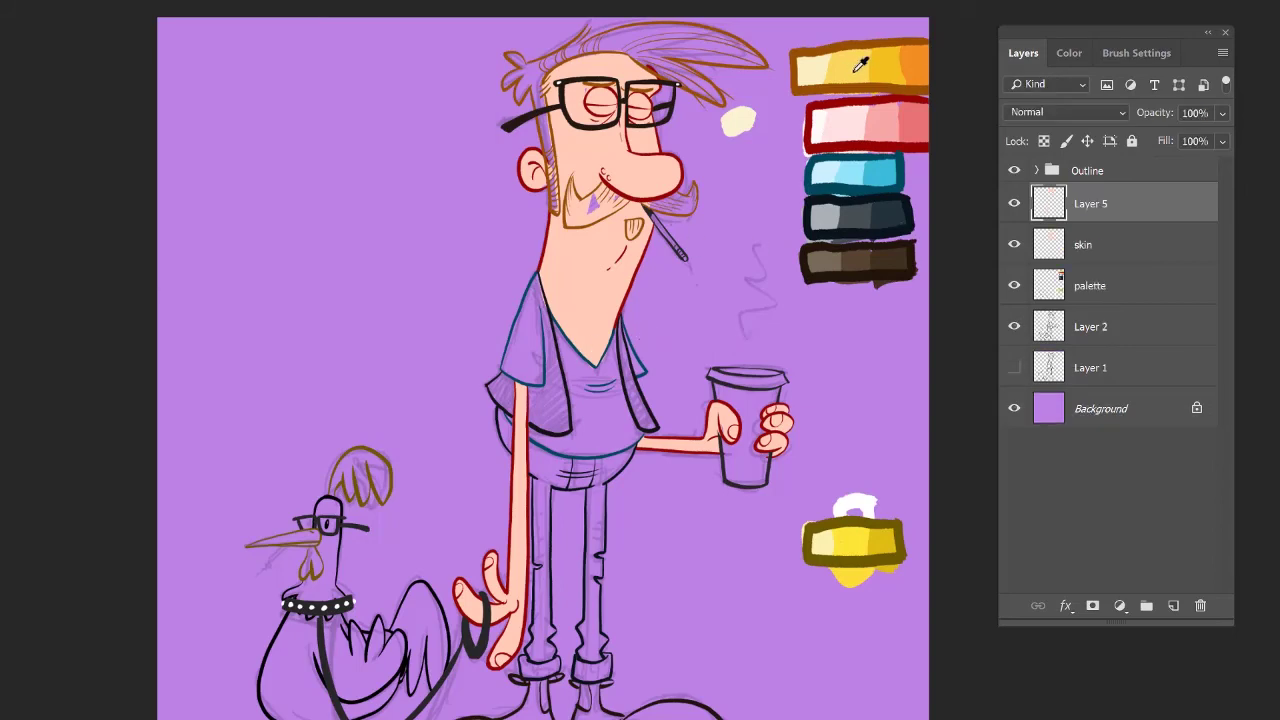
scroll(861, 65, "up", 3)
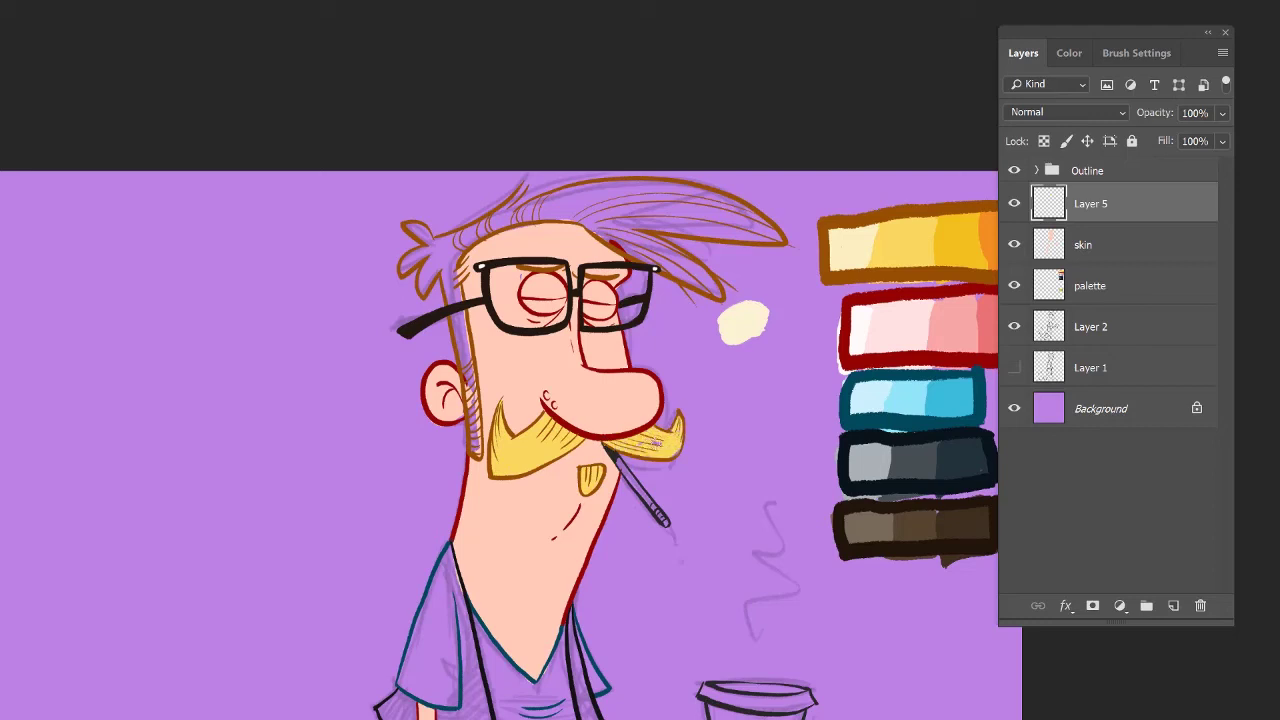
left_click_drag(448, 272, 467, 378)
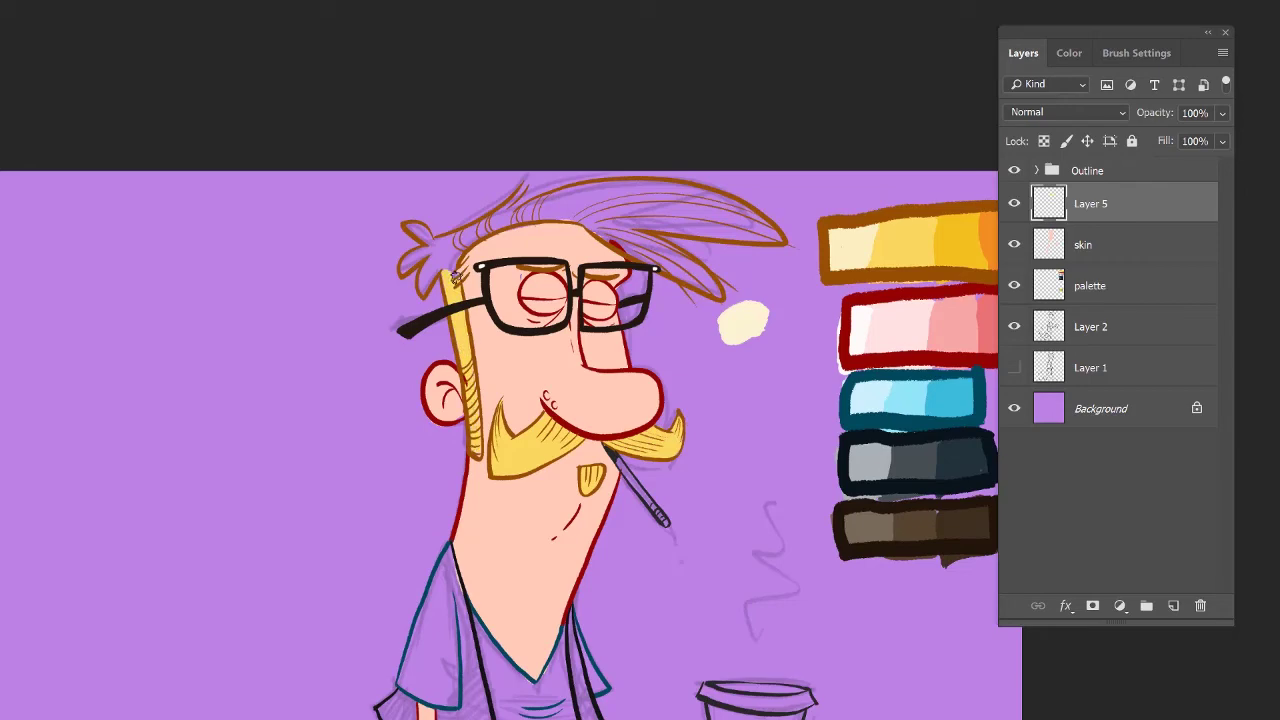
mouse_move(462, 262)
left_mouse_down()
mouse_move(470, 240)
mouse_move(433, 246)
left_mouse_up()
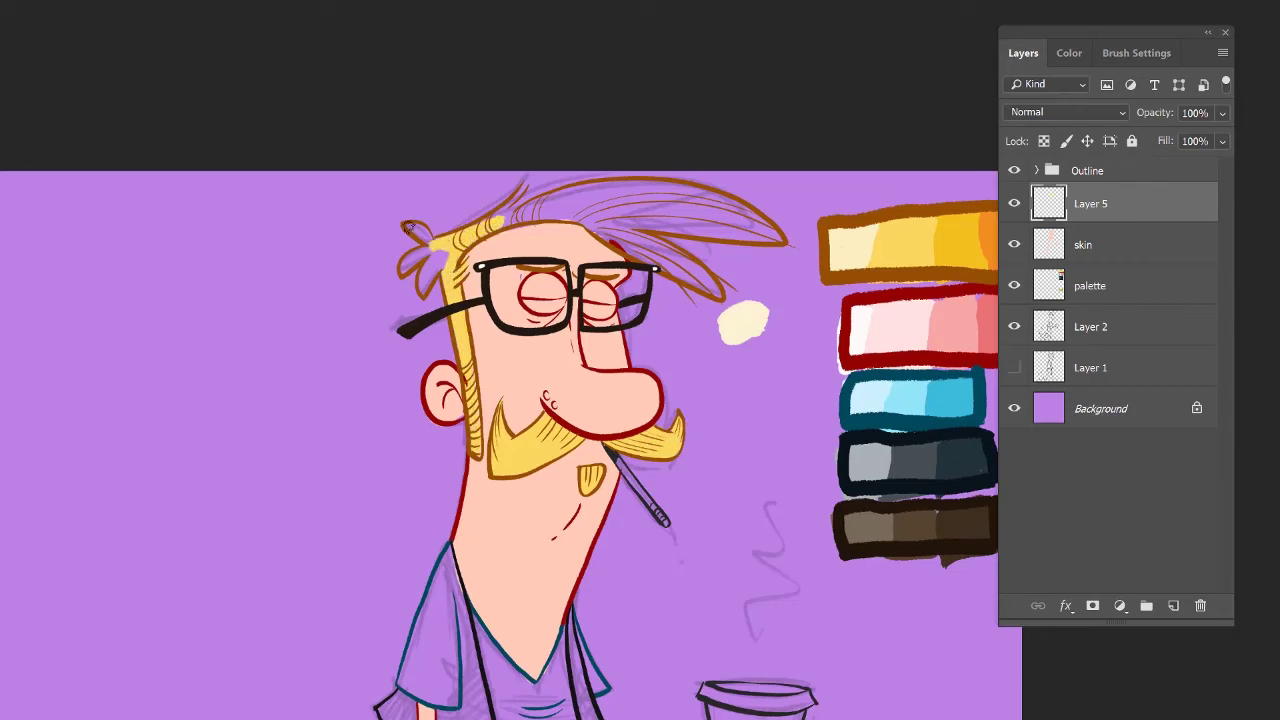
Step: Hide the Layer 2 sketch and fill the remaining hair tufts and quiff with yellow
key("ctrl+minus")
key("ctrl+minus")
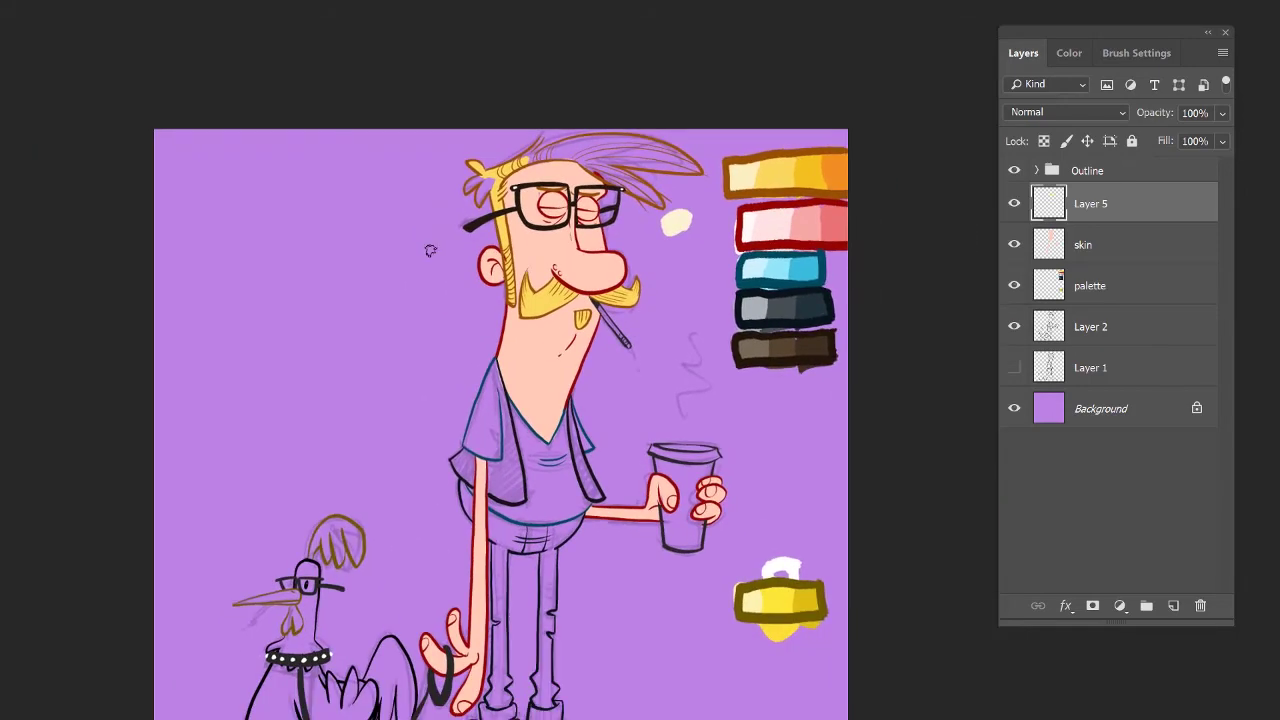
left_click(1017, 327)
scroll(1019, 318, "down", 3)
scroll(1019, 318, "up", 4)
key("ctrl+plus")
key("ctrl+plus")
key("ctrl+plus")
scroll(1019, 318, "up", 2)
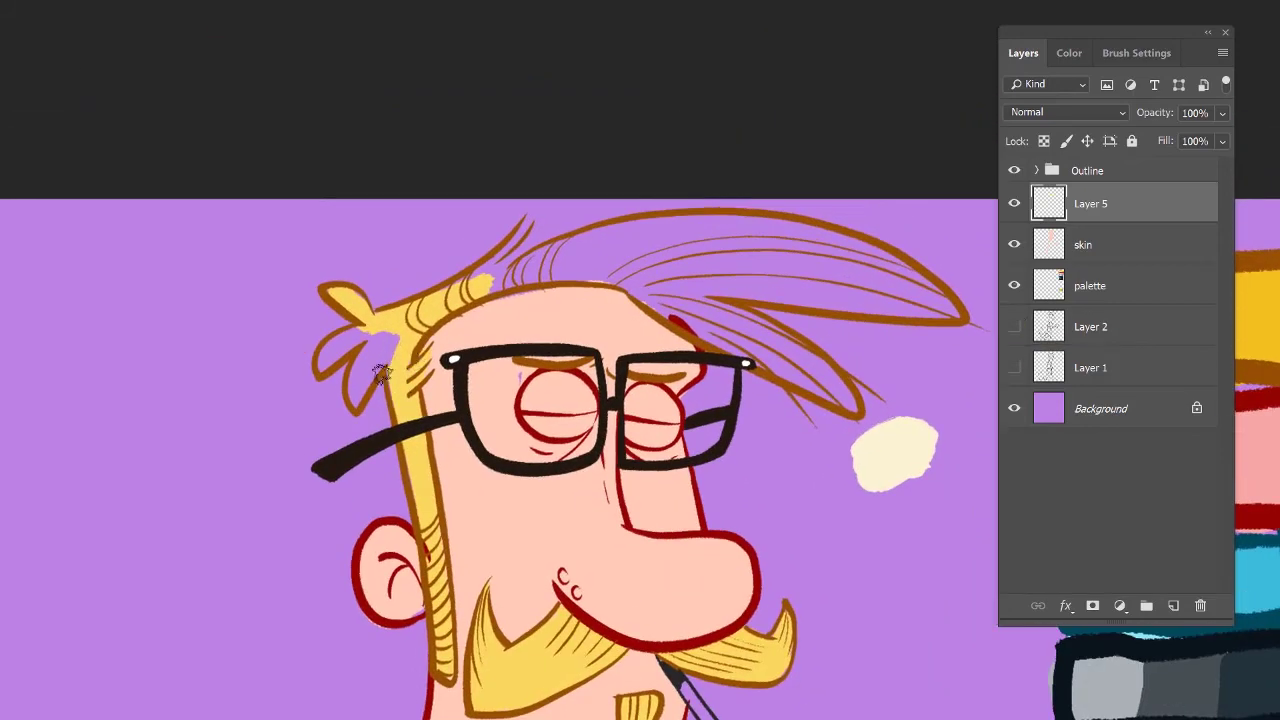
mouse_move(380, 370)
left_mouse_down()
mouse_move(376, 352)
mouse_move(356, 396)
mouse_move(362, 378)
mouse_move(332, 346)
mouse_move(384, 324)
left_mouse_up()
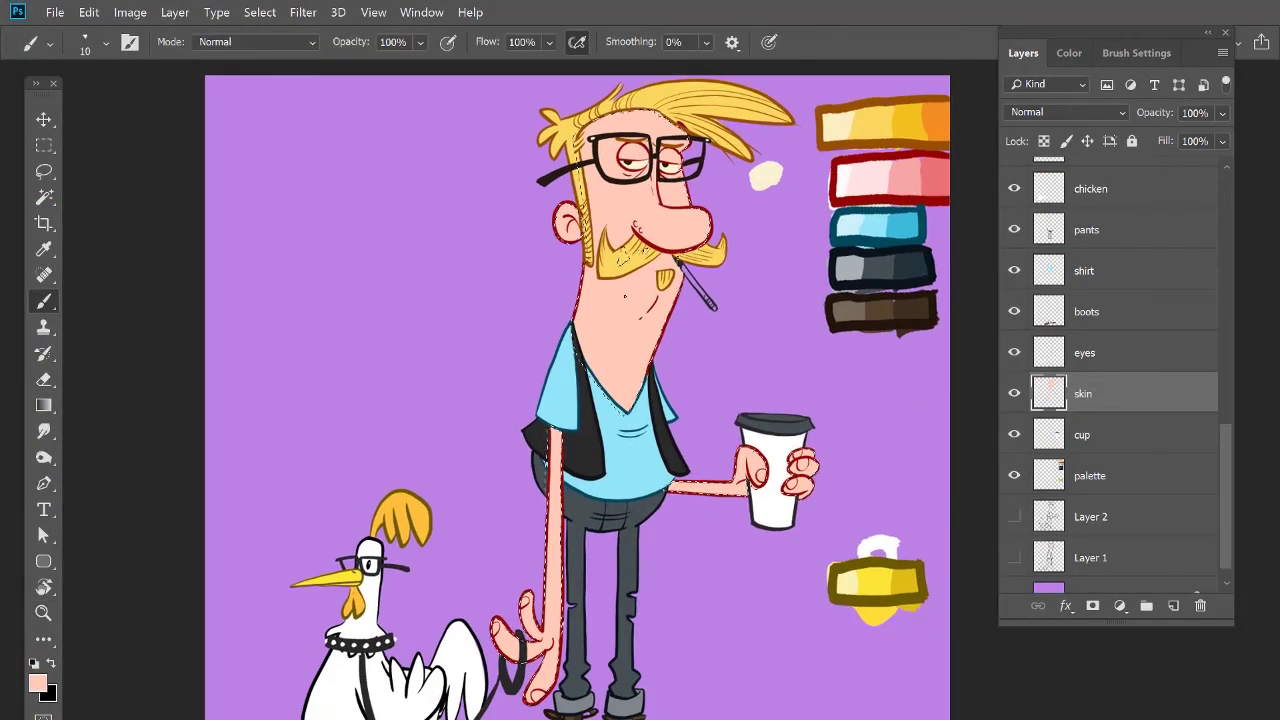
Step: Choose a darker peach as the brush colour and add a layer named "skin shadow" above the skin layer
left_click(1069, 53)
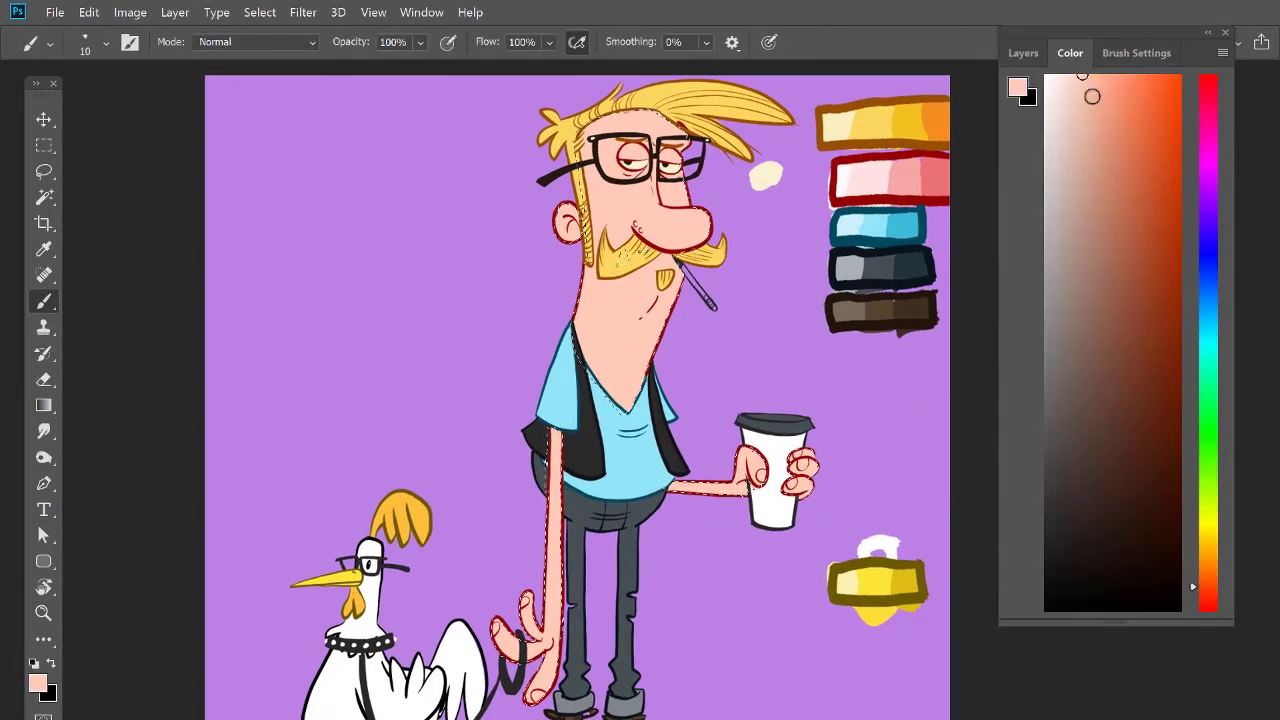
left_click(1033, 56)
key("ctrl+shift+n")
type("skin shadow")
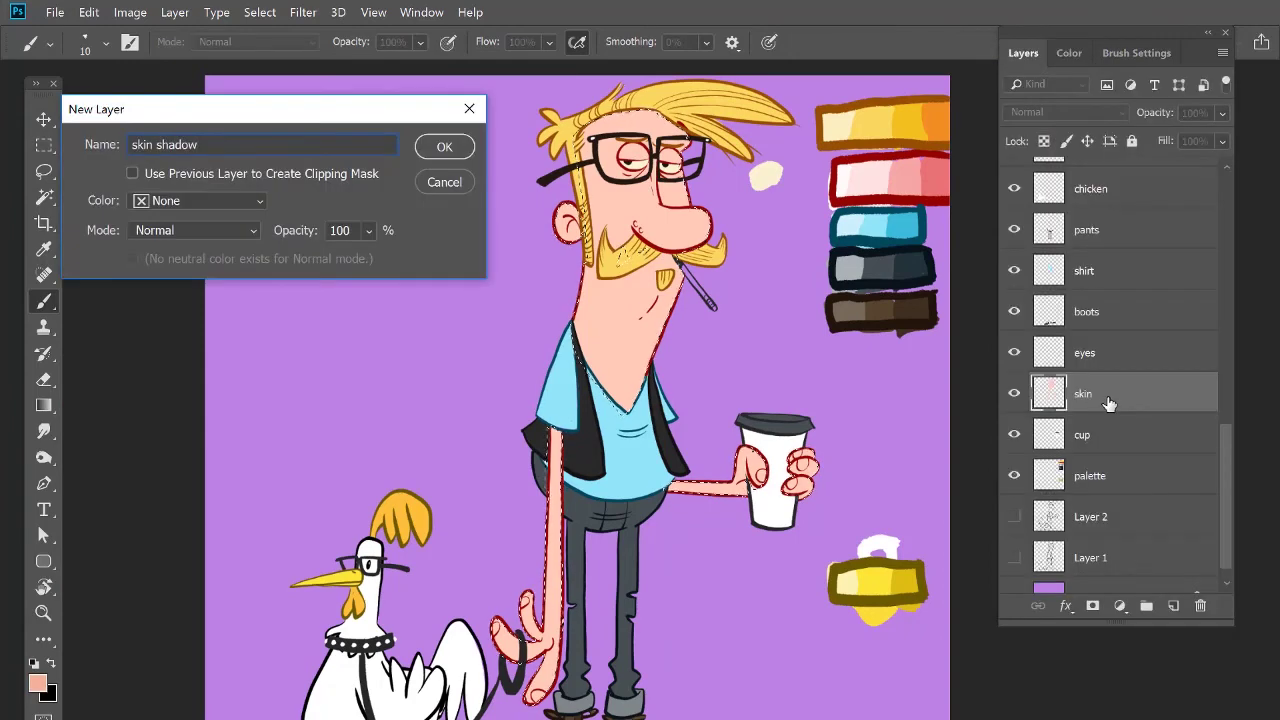
key("Return")
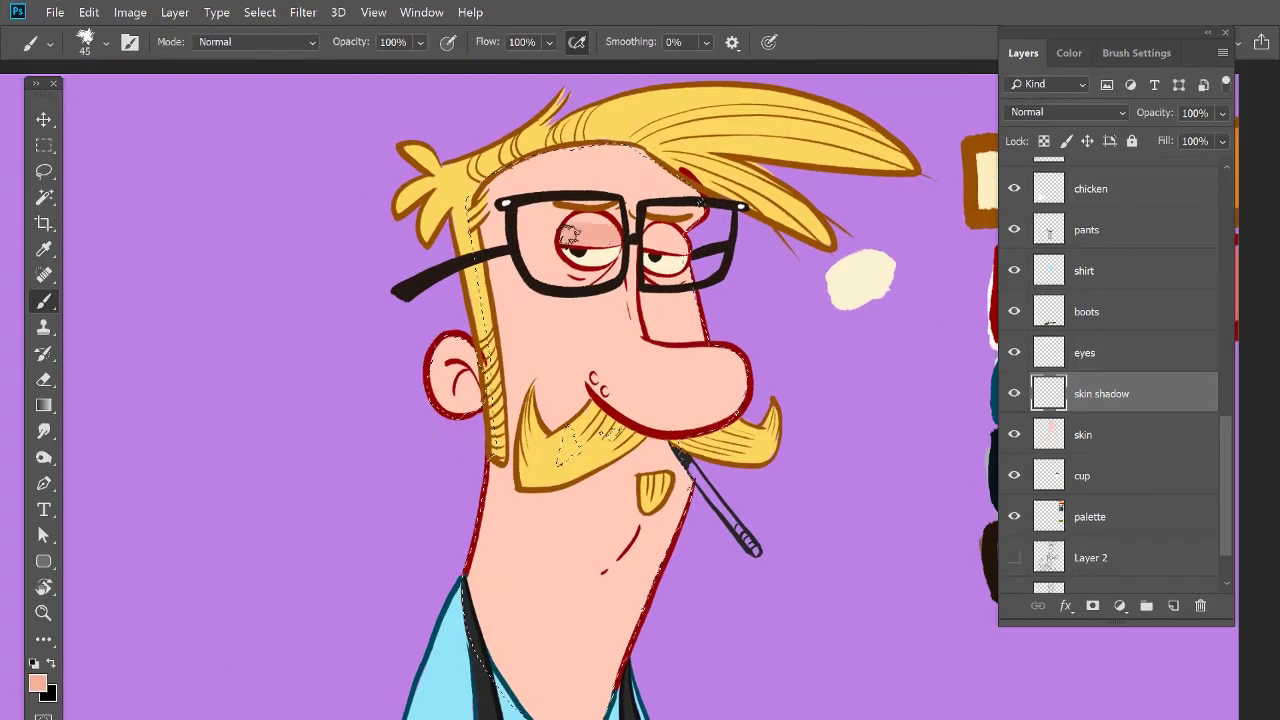
Step: Shade the eyelids, forehead below the hairline, ear, nose and front edge of the neck in darker peach
left_click_drag(579, 225, 603, 226)
mouse_move(652, 240)
left_mouse_down()
mouse_move(682, 238)
mouse_move(655, 234)
left_mouse_up()
left_click_drag(650, 158, 495, 184)
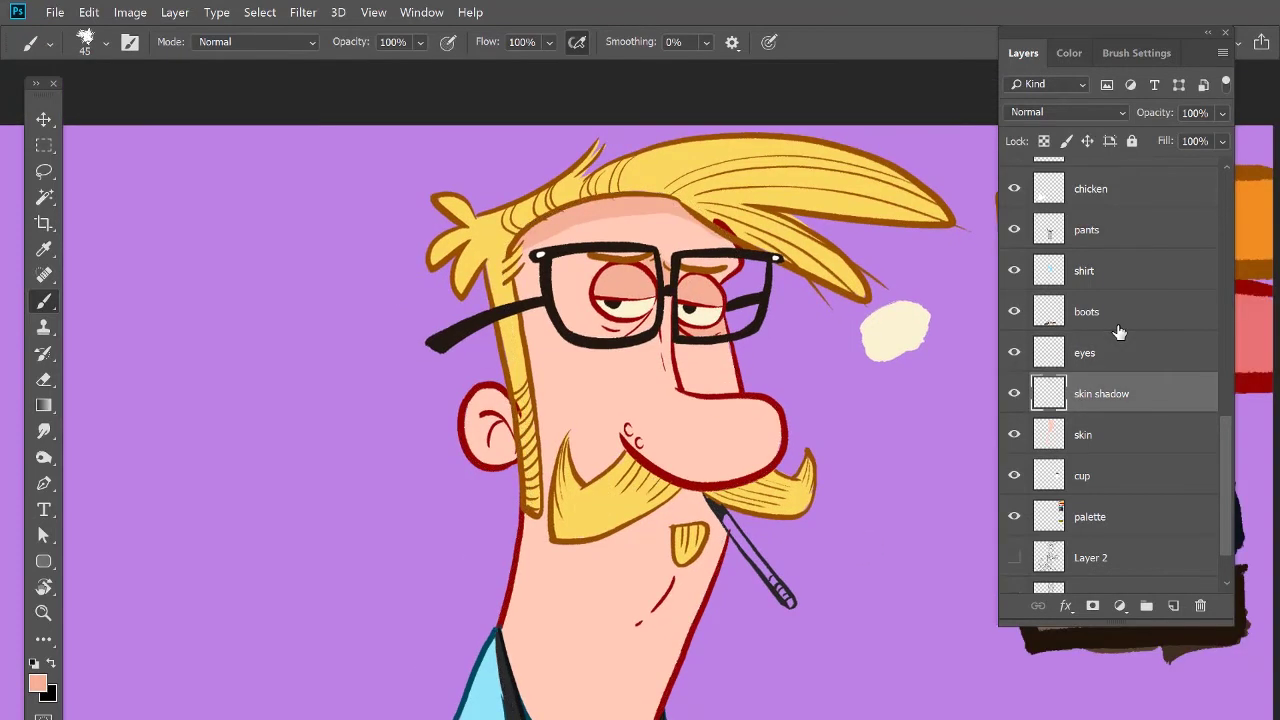
mouse_move(631, 432)
left_mouse_down()
mouse_move(772, 452)
mouse_move(662, 472)
left_mouse_up()
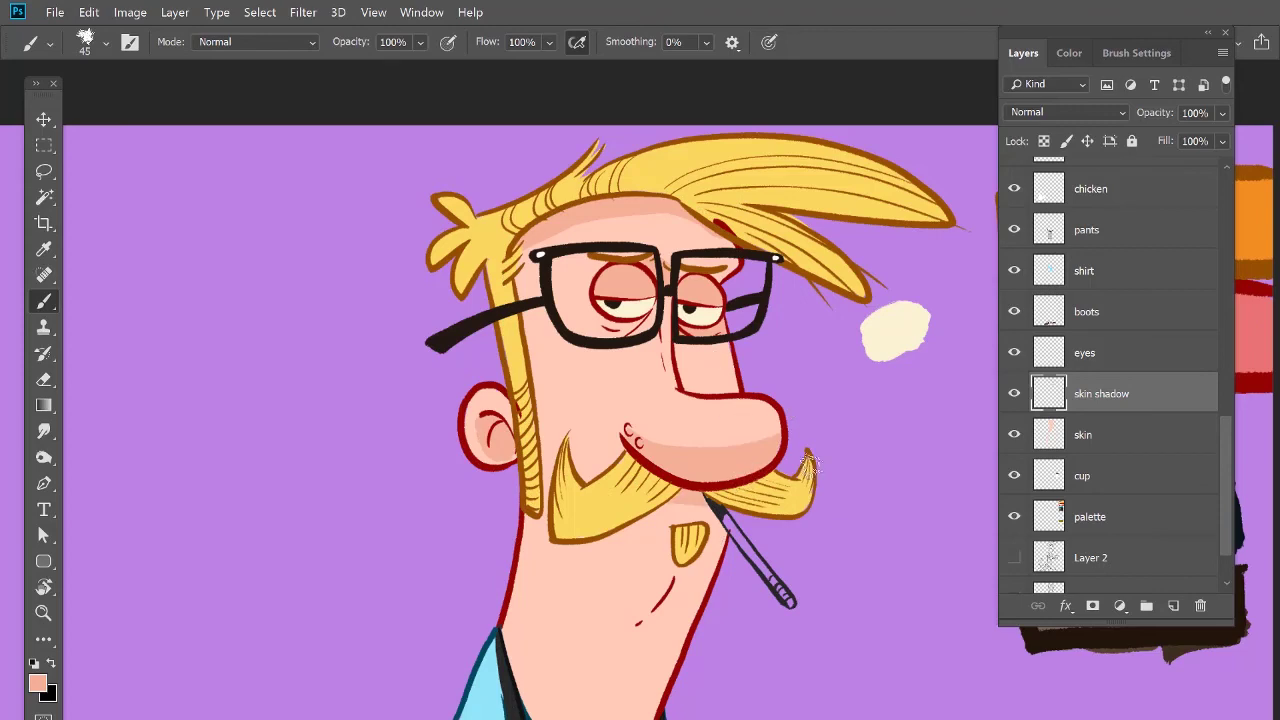
left_click_drag(838, 456, 819, 346)
left_click_drag(712, 409, 594, 709)
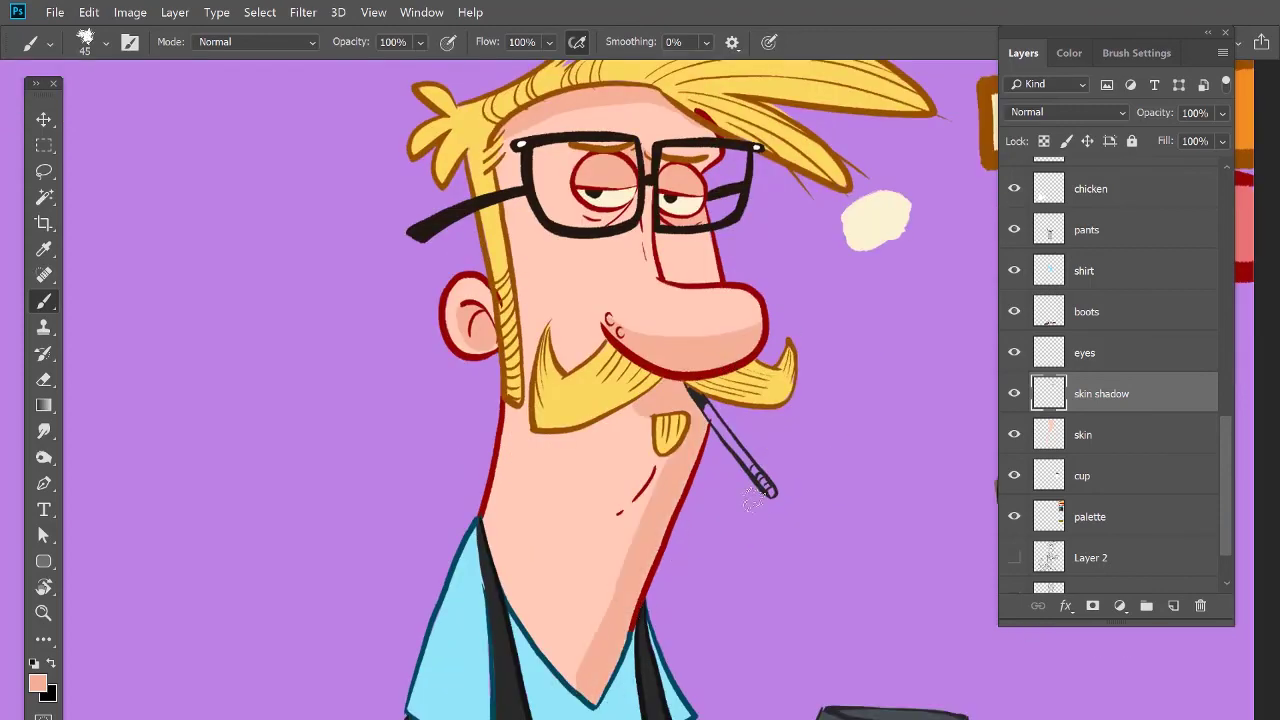
left_click_drag(693, 213, 717, 270)
Step: Shade both arms and hands in darker peach on the skin shadow layer
key("ctrl+minus")
mouse_move(782, 315)
left_mouse_down()
mouse_move(725, 122)
mouse_move(775, 236)
left_mouse_up()
left_click_drag(505, 380, 524, 391)
mouse_move(759, 411)
left_mouse_down()
mouse_move(765, 438)
mouse_move(830, 408)
left_mouse_up()
left_click_drag(747, 460, 651, 448)
left_click_drag(710, 411, 766, 324)
left_click_drag(562, 320, 548, 618)
mouse_move(488, 557)
left_mouse_down()
mouse_move(541, 571)
mouse_move(525, 525)
left_mouse_up()
left_click_drag(670, 80, 590, 328)
scroll(586, 276, "up", 2)
left_click_drag(586, 275, 684, 270)
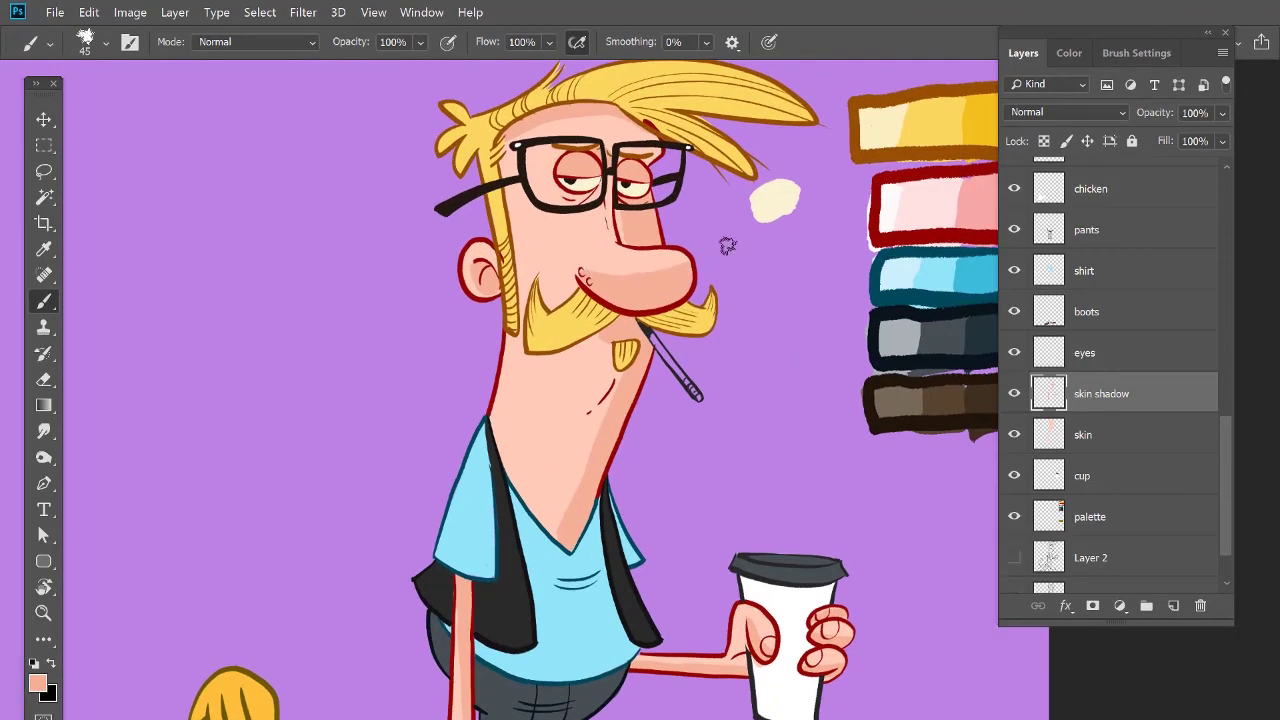
Step: Load the hair fill as a selection, add a layer named "hair shadow" above it, and sample the palette's deeper yellow
left_click(568, 329, "ctrl")
left_click(1060, 184, "ctrl")
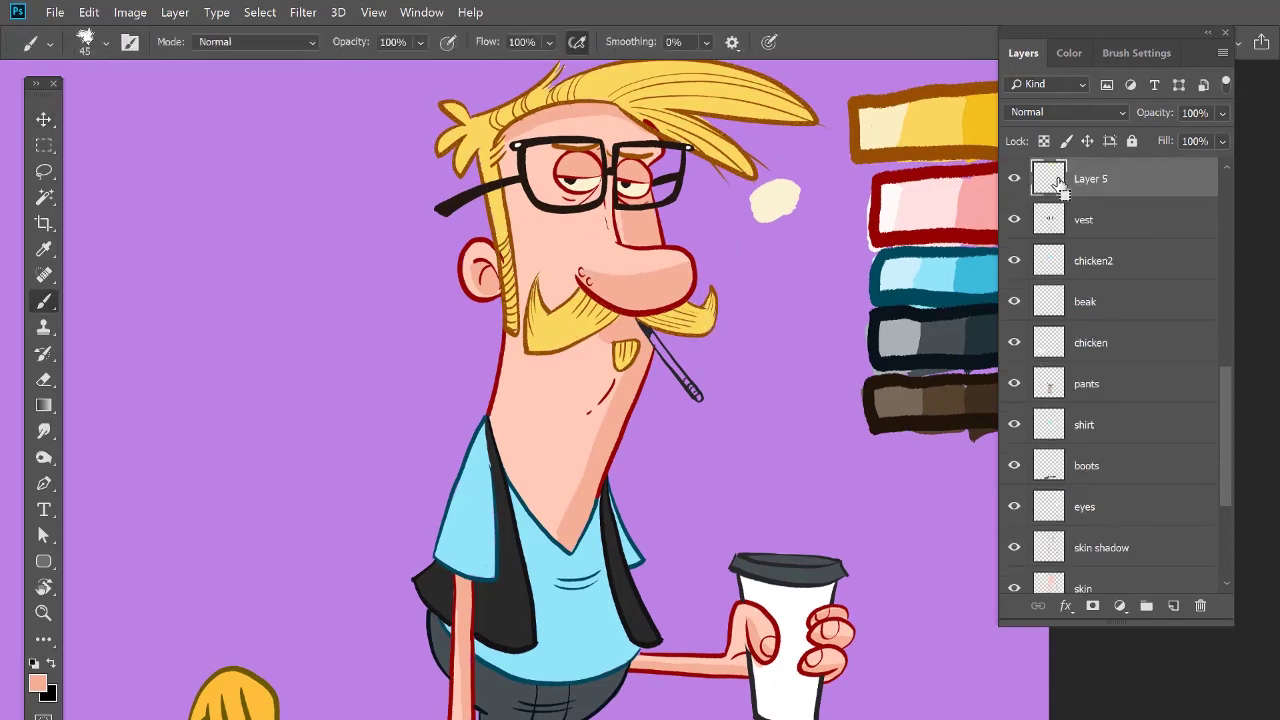
key("ctrl+shift+n")
type("hair shadow")
key("Return")
left_click(931, 110, "alt")
Step: Shade the moustache, soul patch, sideburn and hair with the deeper yellow
left_click(600, 300, "ctrl")
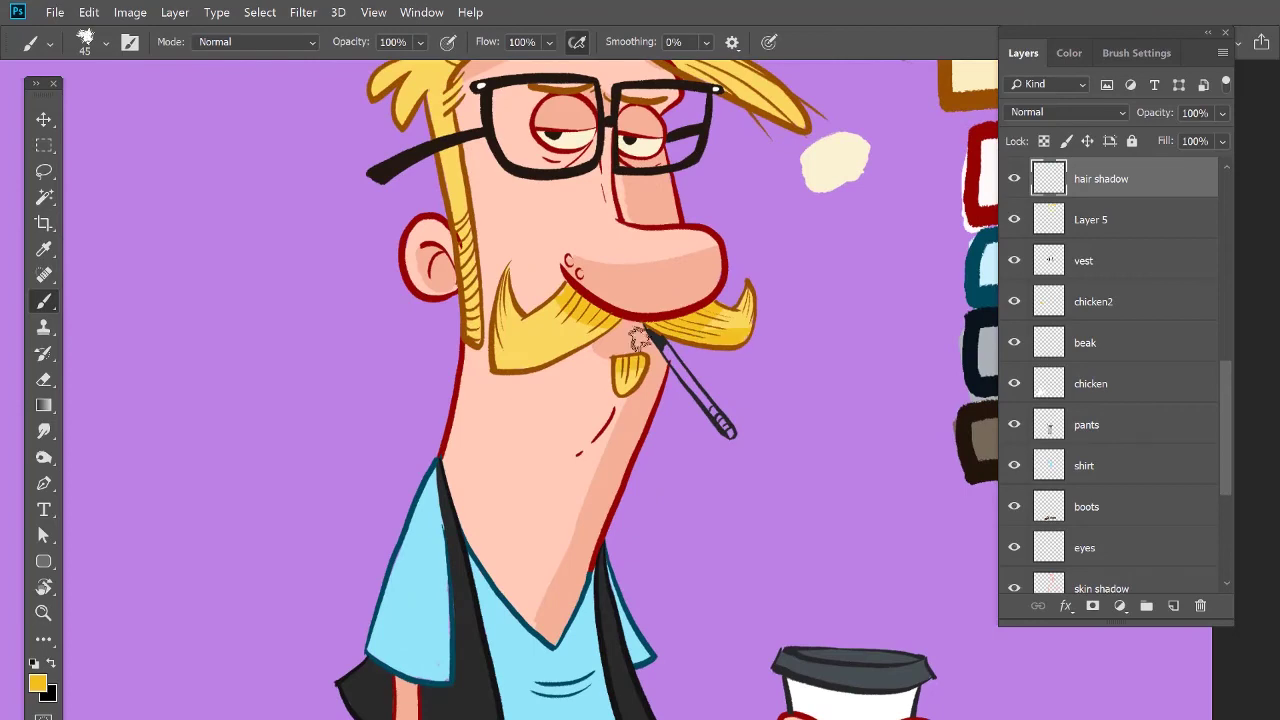
left_click_drag(791, 327, 785, 438)
left_click_drag(455, 320, 468, 448)
mouse_move(780, 240)
left_mouse_down()
mouse_move(783, 300)
mouse_move(448, 249)
mouse_move(461, 390)
left_mouse_up()
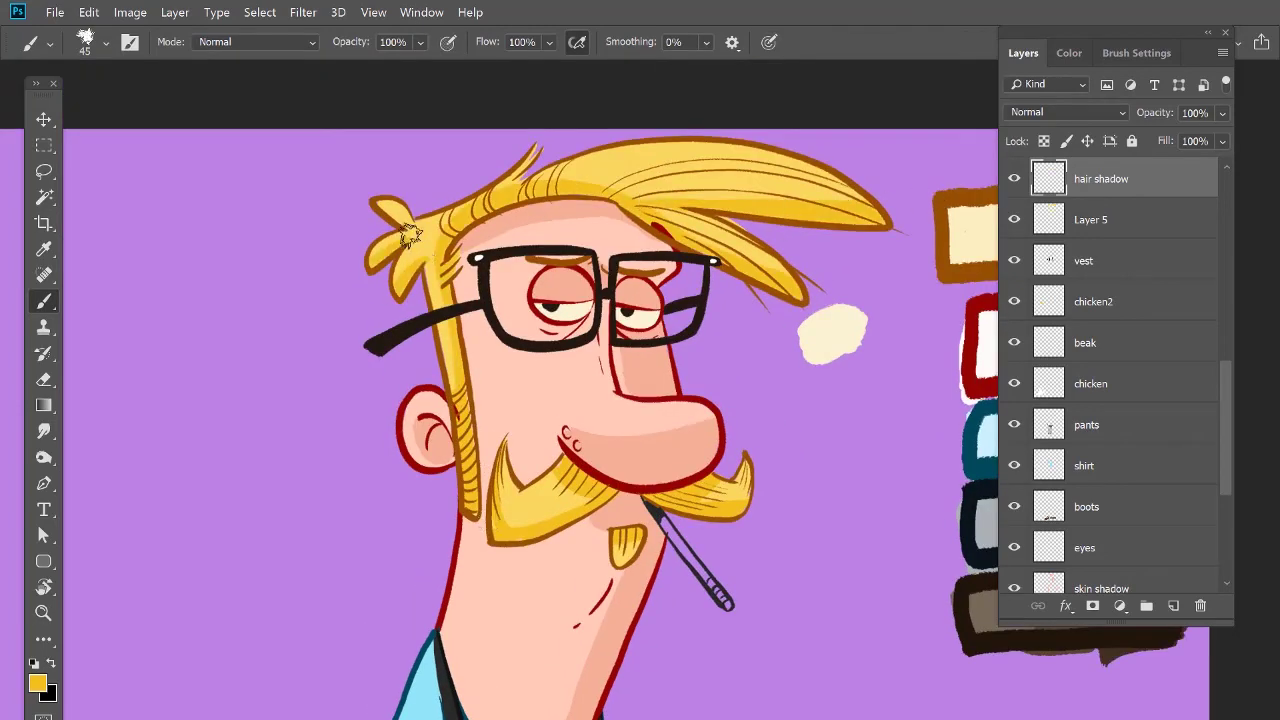
Step: Load the shirt fill as a selection and add a layer named "shirt shadow" above the shirt layer
left_click_drag(722, 448, 714, 81)
left_click(1051, 470)
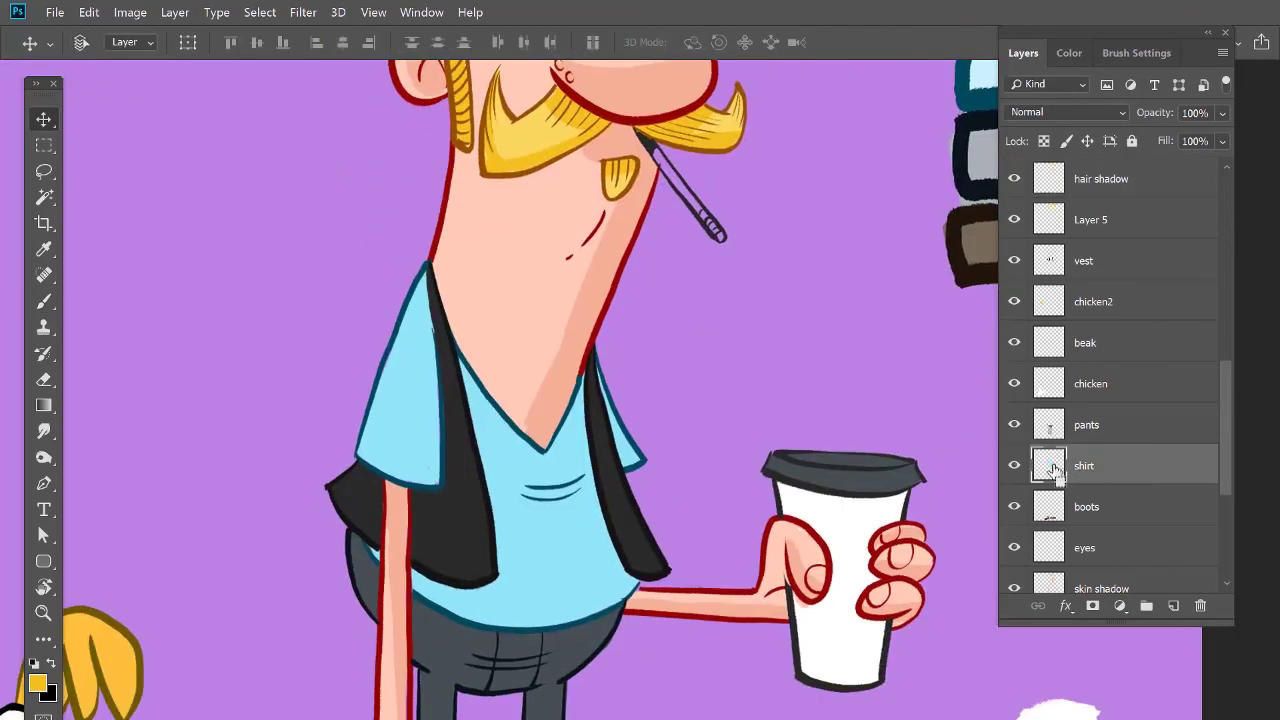
left_click(1055, 463, "ctrl")
key("ctrl+shift+n")
type("shirt shadow")
key("Return")
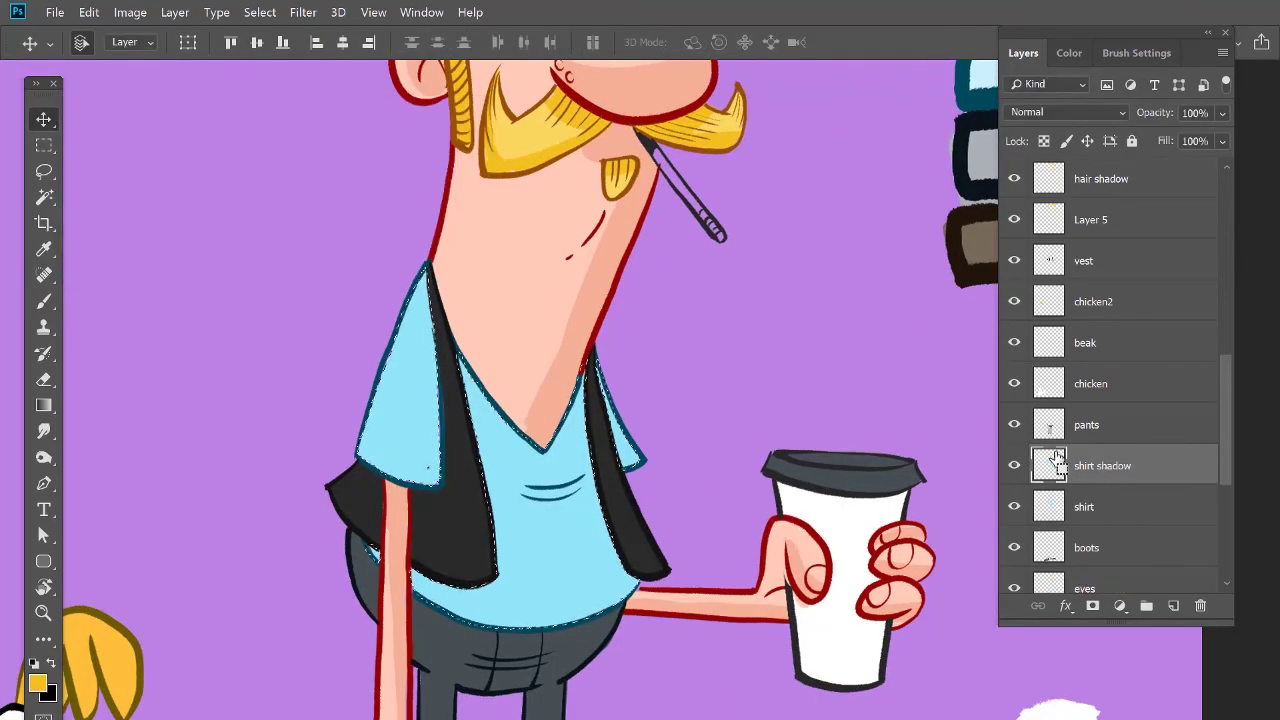
Step: Shade the shirt's sleeves, vest edges, chest folds and bottom hem in the palette's darker blue, hiding the selection outline
key("b")
mouse_move(840, 334)
left_mouse_down()
mouse_move(604, 481)
mouse_move(799, 216)
left_mouse_up()
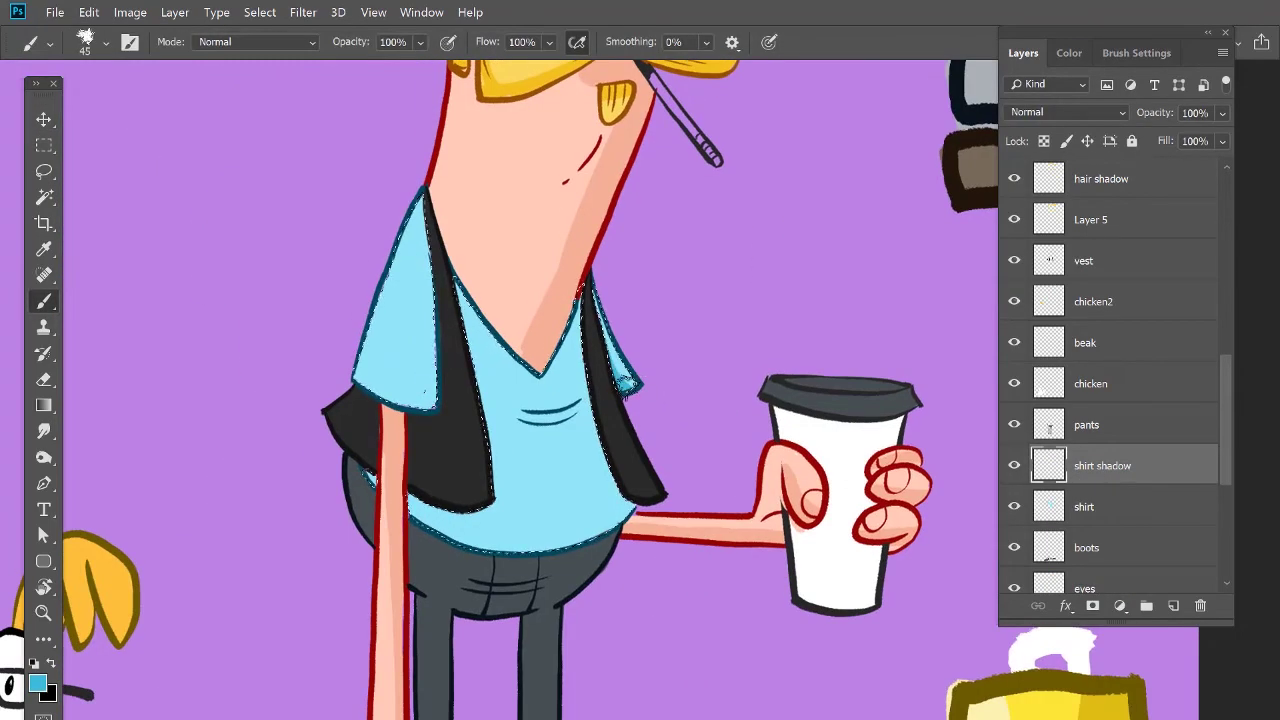
key("ctrl+h")
mouse_move(583, 320)
left_mouse_down()
mouse_move(625, 508)
mouse_move(416, 516)
left_mouse_up()
mouse_move(548, 454)
left_mouse_down()
mouse_move(591, 443)
mouse_move(496, 478)
left_mouse_up()
key("ctrl+z")
left_click_drag(418, 205, 432, 405)
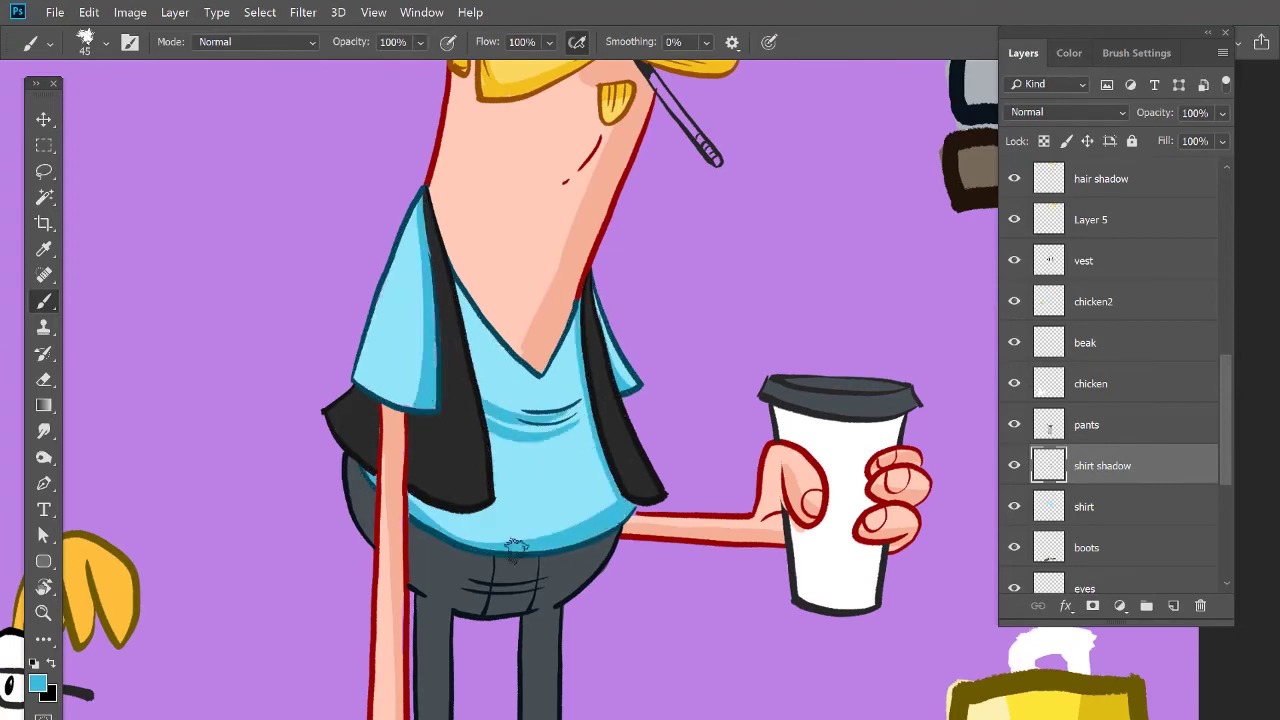
Step: Lower the shirt shadow layer's opacity to 57%
key("m")
left_click_drag(1220, 114, 1181, 130)
scroll(530, 390, "down", 5)
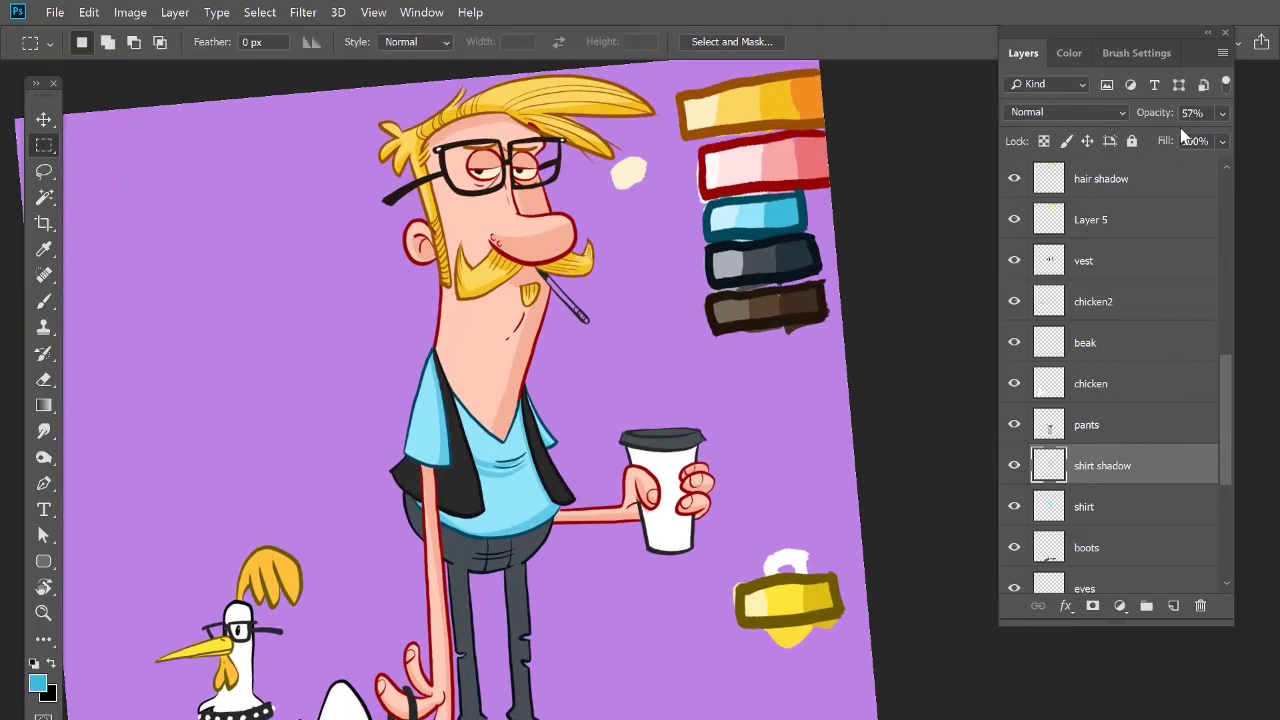
Step: Load the skin fill as a selection and mix a duller brownish tone from the neck colour for the brush
key("v")
key("Escape")
left_click(506, 349)
left_click(1051, 576, "ctrl")
key("b")
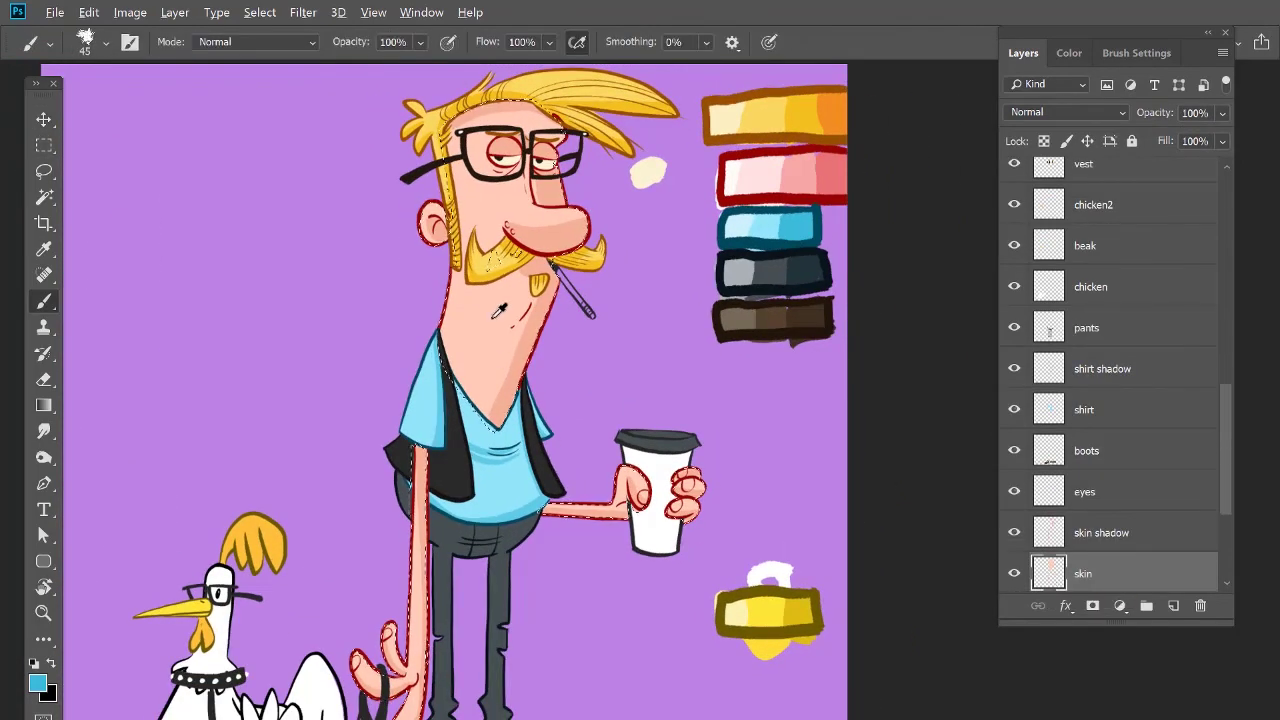
left_click(495, 317, "alt")
left_click(38, 683)
left_click(700, 427)
left_click(1073, 366)
Step: Add a layer named "beard shadow" directly above the skin layer
scroll(564, 241, "up", 3)
key("ctrl+shift+n")
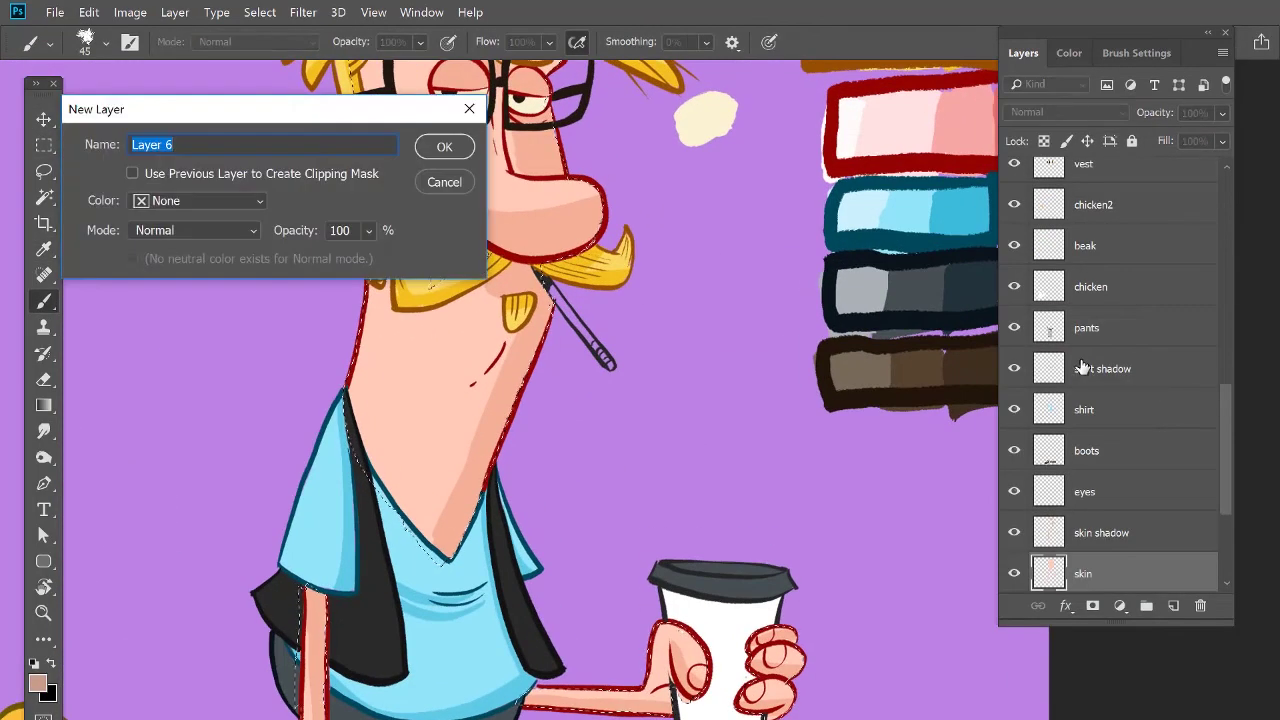
type("beard shadow")
key("Return")
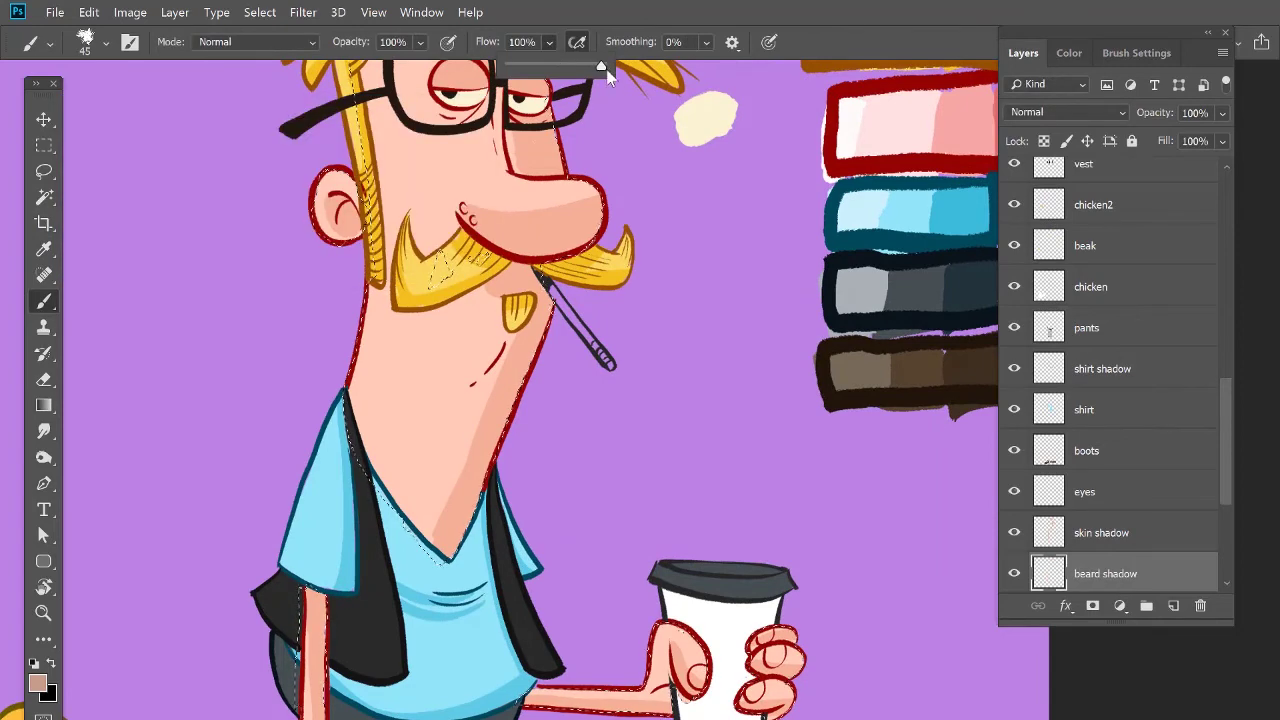
Step: Reduce the brush flow, enlarge the brush, and paint a brownish beard shadow over the jaw and upper neck
left_click_drag(602, 68, 534, 68)
left_click(616, 28)
left_click_drag(573, 395, 577, 417)
key("ctrl+h")
key("]")
key("bracketright")
key("bracketright")
key("bracketright")
mouse_move(384, 320)
left_mouse_down()
mouse_move(400, 435)
mouse_move(470, 457)
mouse_move(430, 342)
mouse_move(469, 359)
mouse_move(547, 342)
mouse_move(500, 405)
mouse_move(428, 455)
left_mouse_up()
Step: Move the beard shadow layer above the skin shadow layer and set its opacity to 60%
key("ctrl+bracketright")
key("ctrl+u")
key("Escape")
left_click_drag(718, 344, 705, 429)
key("m")
key("6")
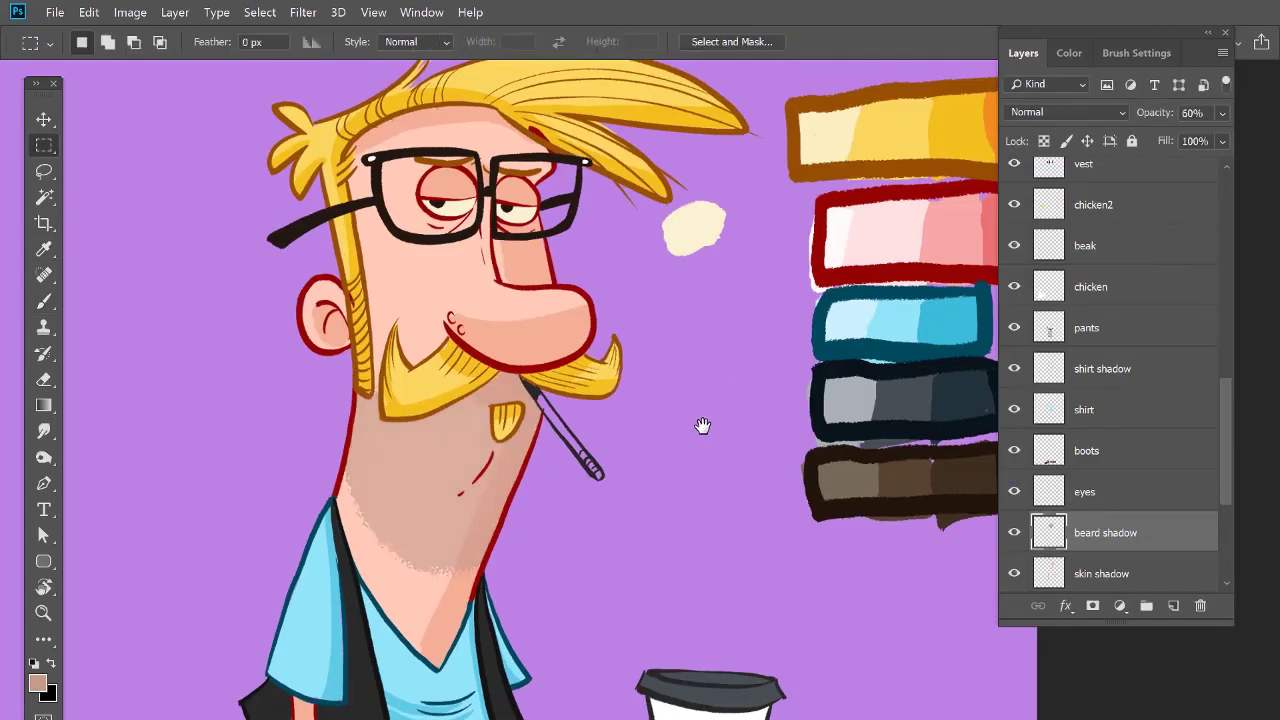
Step: Set the beard shadow to 50% opacity and erase many short strokes across it as stubble texture
key("e")
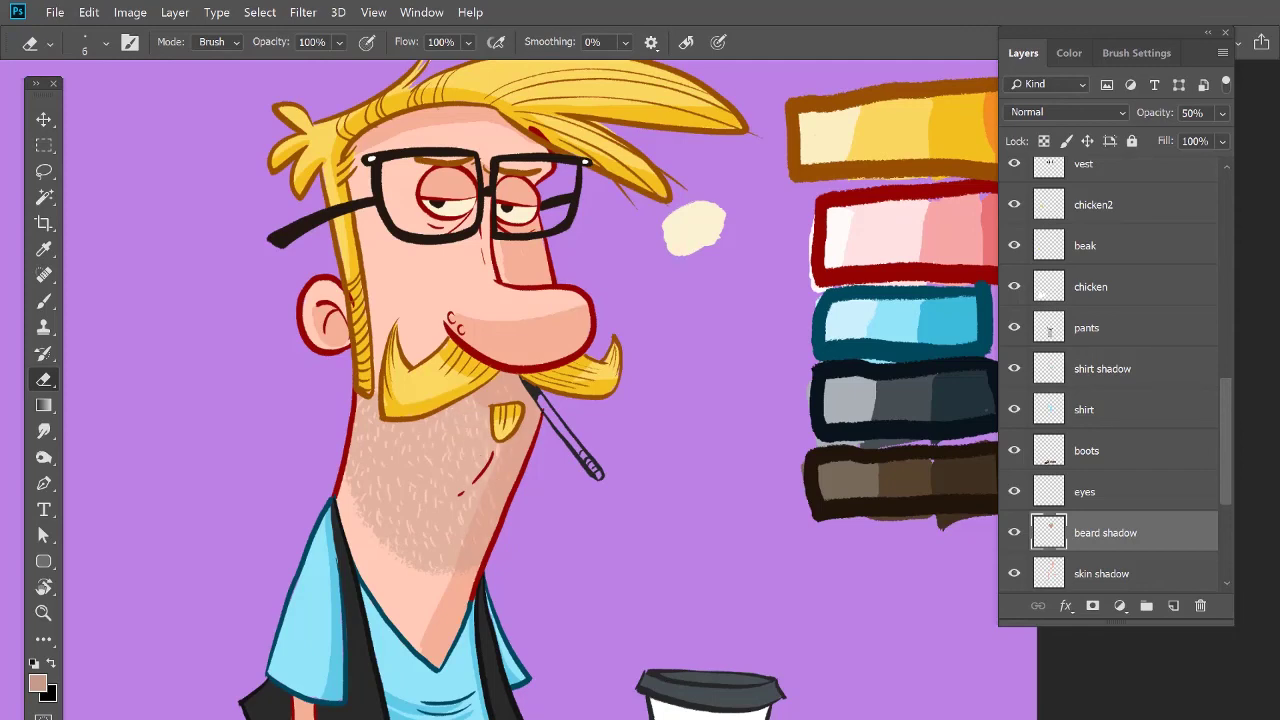
Step: Load the pants fill as a selection and add a layer named "pants shadow" above the pants layer
scroll(535, 320, "down", 4)
scroll(543, 414, "down", 4)
key("v")
left_click(478, 449)
left_click(1039, 342, "ctrl")
key("b")
key("z")
left_click(534, 466)
key("ctrl+shift+n")
type("pants shadow")
key("Return")
Step: Raise the brush flow to 100%, shade the pants below the shirt hem, and set the pants shadow opacity to 30%
key("b")
left_click(549, 42)
left_click_drag(571, 67, 643, 67)
mouse_move(541, 345)
left_mouse_down()
mouse_move(375, 364)
mouse_move(250, 276)
left_mouse_up()
key("ctrl+d")
key("m")
key("4")
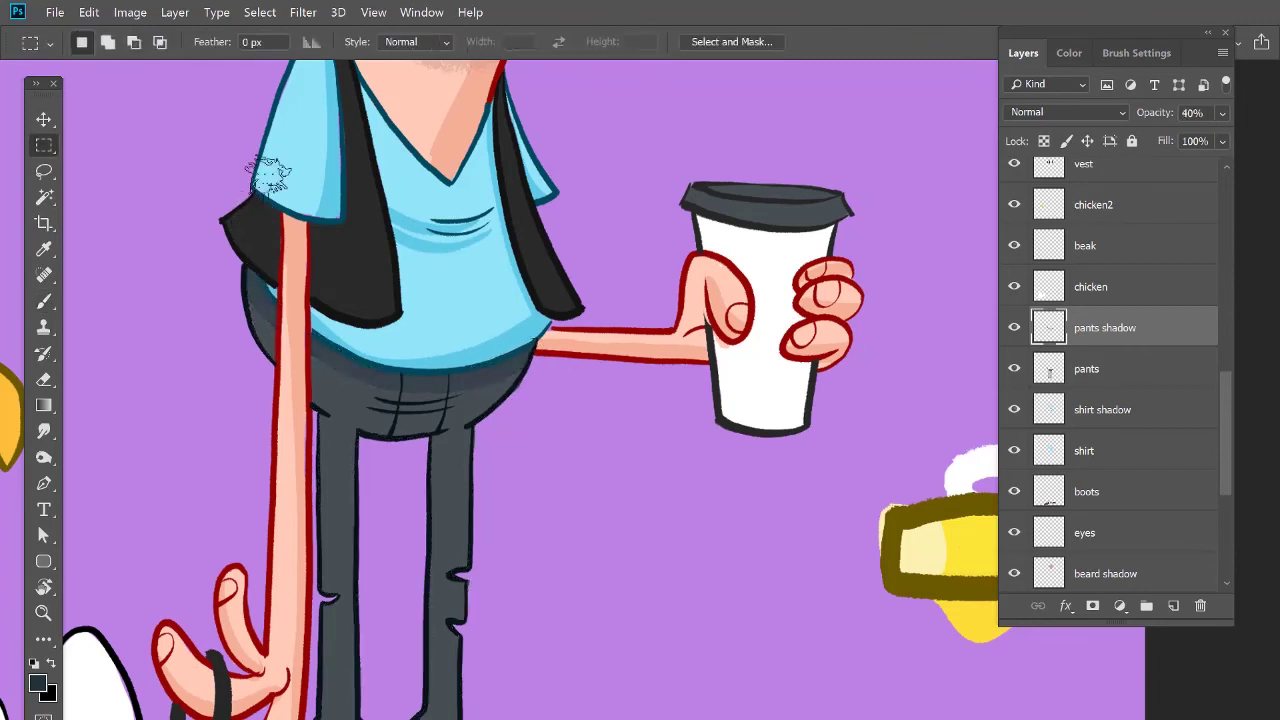
key("3")
Step: Shade along both trouser legs down to the cuffs in dark blue-grey with a smaller brush
key("b")
key("bracketleft")
key("bracketleft")
key("bracketleft")
key("bracketleft")
mouse_move(445, 460)
left_mouse_down()
mouse_move(496, 282)
mouse_move(470, 590)
left_mouse_up()
scroll(470, 590, "up", 3)
scroll(686, 586, "down", 4)
left_click_drag(516, 310, 502, 556)
left_click_drag(593, 515, 430, 695)
Step: Sample a light grey and draw dashed stitching along the trouser legs, fly and pockets with a size 10 brush
left_click(667, 232, "alt")
left_click_drag(430, 640, 663, 321)
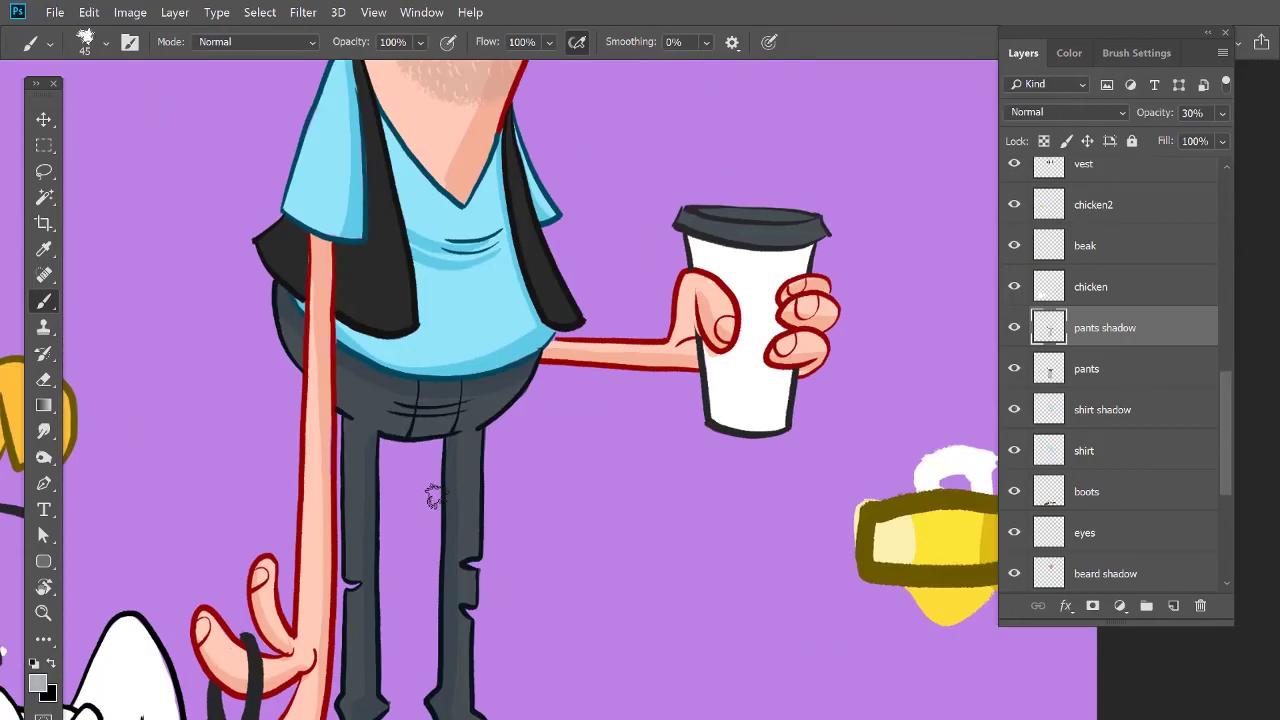
left_click_drag(284, 322, 285, 326)
left_click_drag(288, 333, 294, 341)
left_click_drag(629, 285, 730, 142)
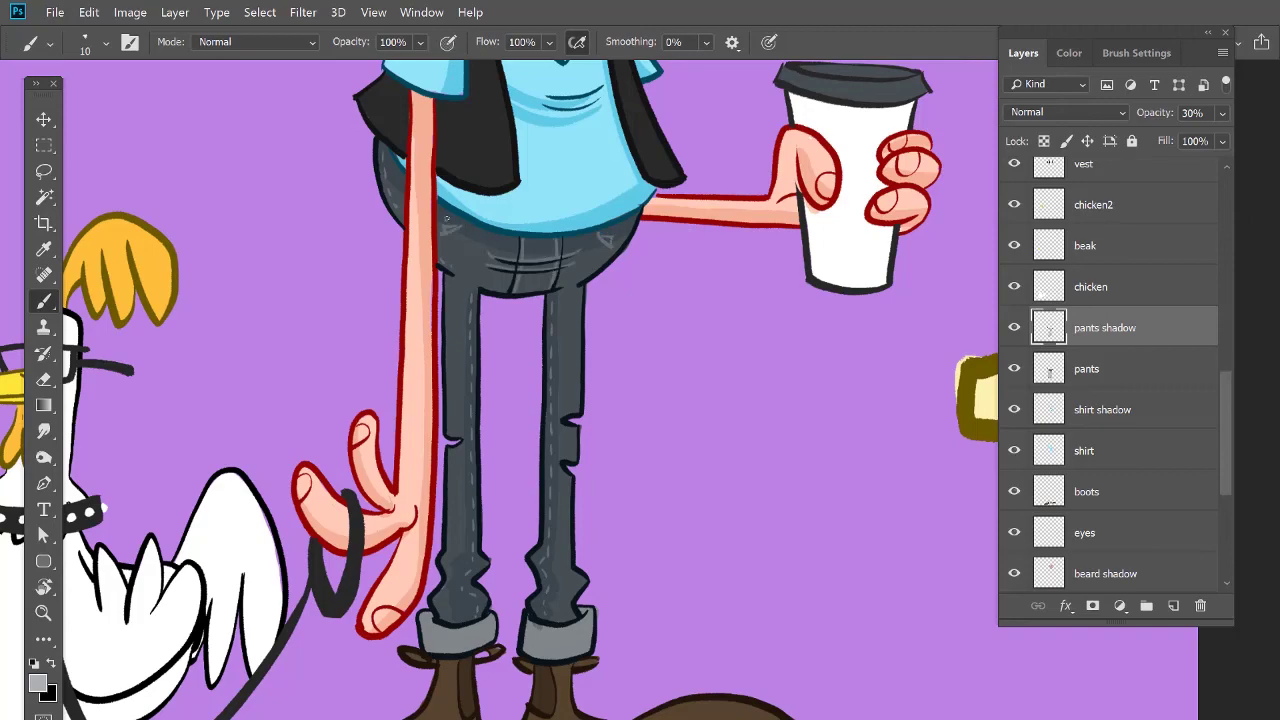
Step: Shade the trouser cuffs in dark grey at the ankles on the pants shadow layer
left_click_drag(487, 627, 430, 627)
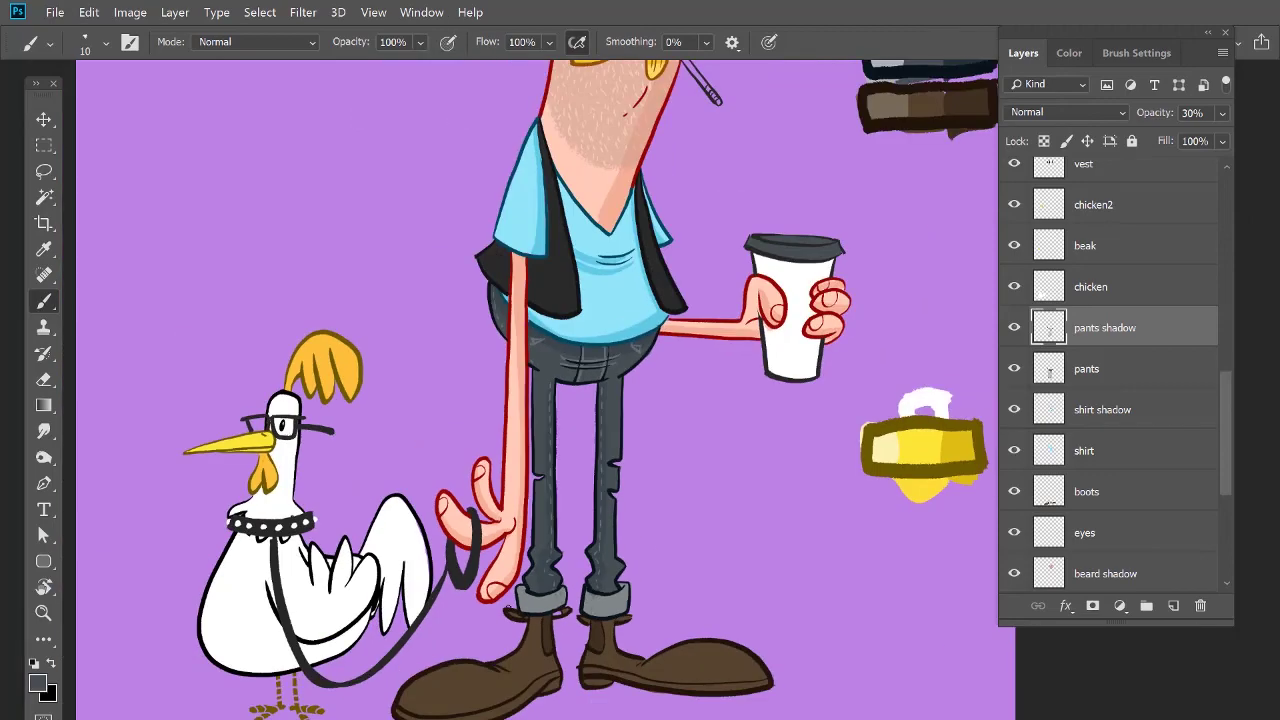
left_click_drag(542, 611, 491, 714)
left_click_drag(437, 542, 508, 607)
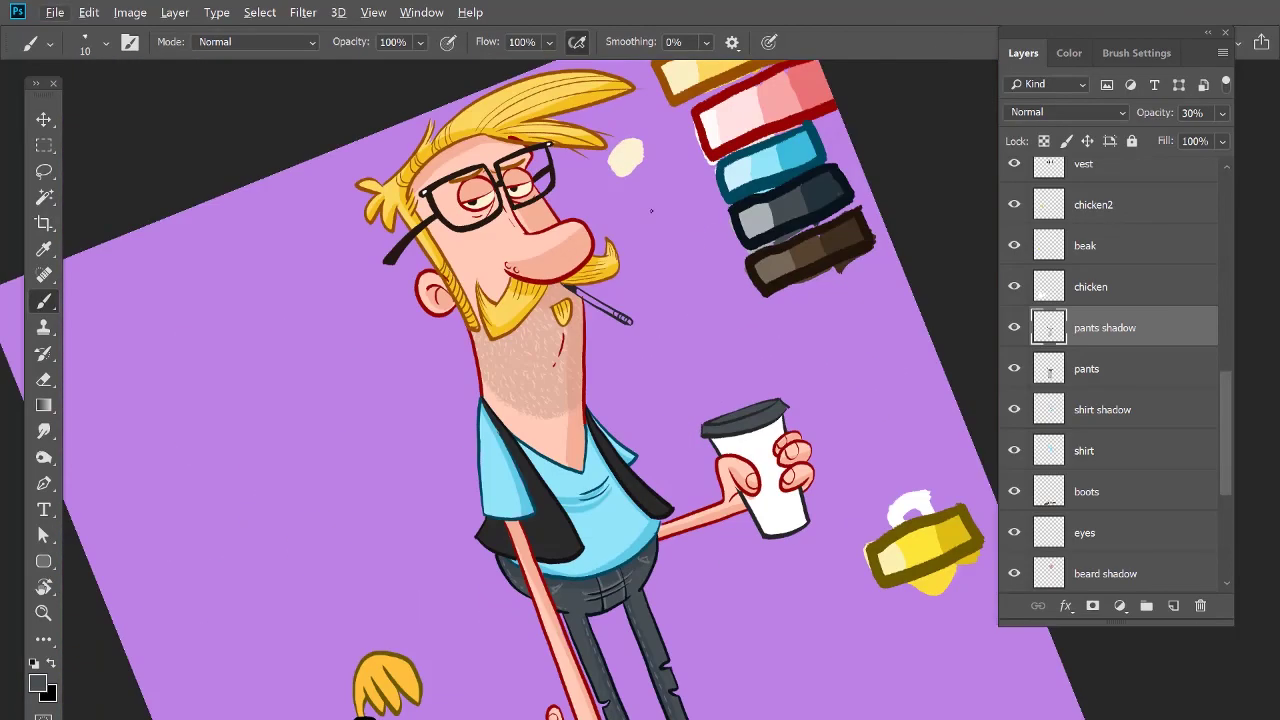
Step: Sample the cream swatch and fill in the cigarette on a new layer
left_click(626, 157, "alt")
left_click_drag(690, 275, 574, 250)
left_click(1173, 606)
mouse_move(565, 351)
left_mouse_down()
mouse_move(640, 351)
mouse_move(396, 389)
left_mouse_up()
key("Escape")
key("ctrl+minus")
key("ctrl+minus")
Step: Add a layer at 39% opacity and paint white wisps of smoke from the cigarette and steam above the cup
key("ctrl+shift+n")
key("Return")
key("m")
key("4")
left_click(1222, 113)
key("b")
key("d")
key("x")
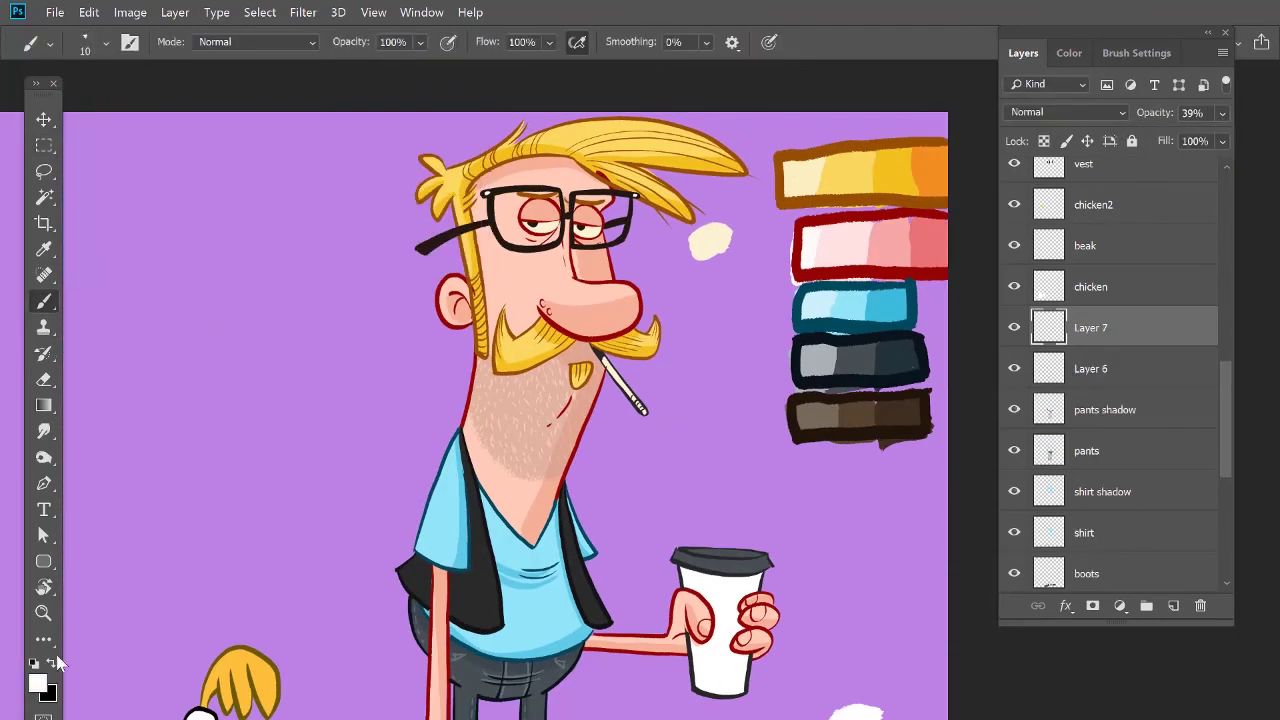
left_click_drag(692, 369, 710, 310)
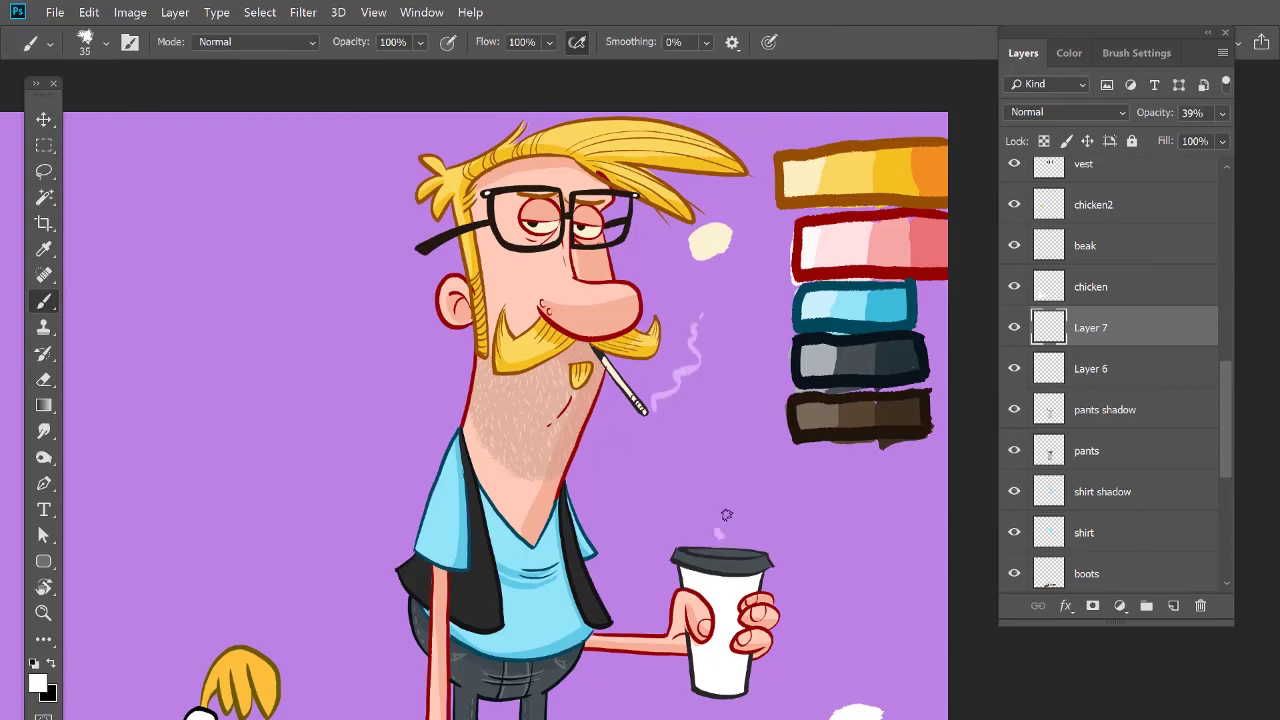
key("ctrl+0")
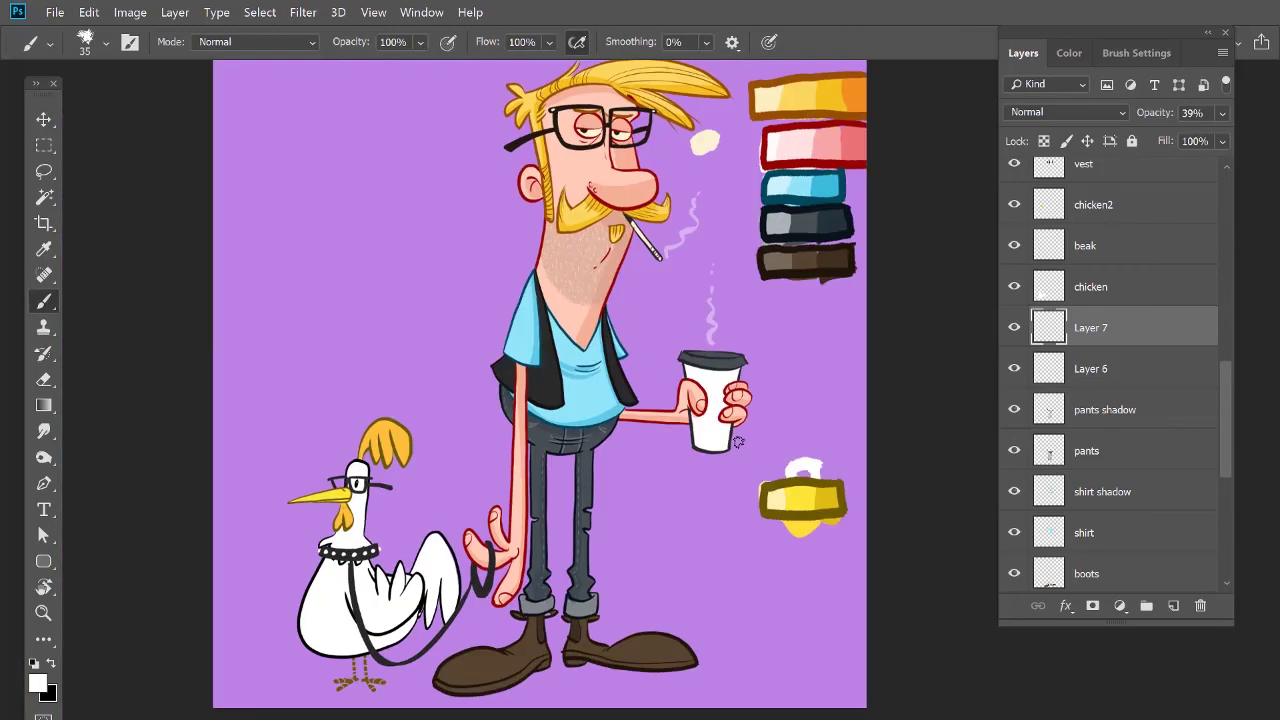
Step: Paint a wide wristband on the lowered wrist in the vest's black, on a new layer above the Outline group
left_click_drag(655, 320, 689, 414)
left_click(594, 491, "ctrl")
key("ctrl+alt+shift+n")
left_click(619, 277, "alt")
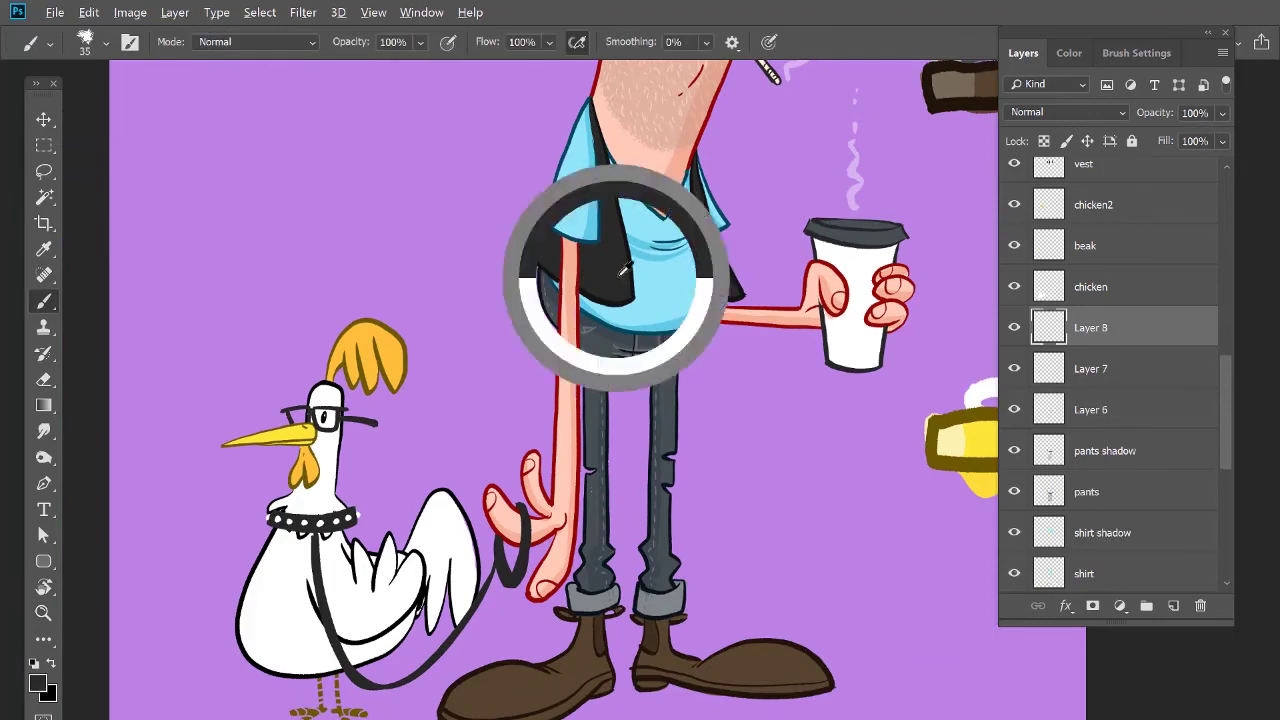
left_click(555, 500, "ctrl")
left_click_drag(540, 497, 585, 512)
key("ctrl+shift+bracketright")
left_click_drag(539, 471, 597, 475)
mouse_move(597, 475)
left_mouse_down()
mouse_move(596, 506)
mouse_move(557, 494)
left_mouse_up()
Step: Darken the black wristband with a Hue/Saturation adjustment
key("ctrl+u")
left_click_drag(962, 430, 938, 431)
left_click(1184, 223)
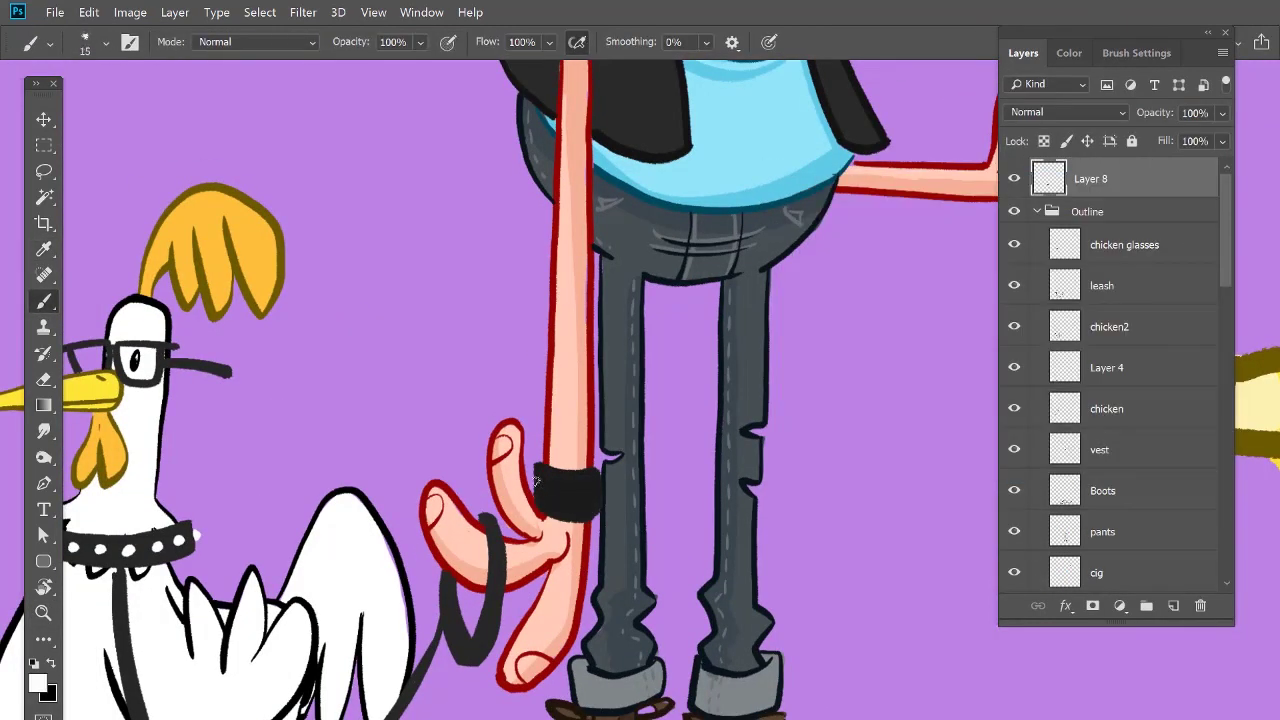
Step: Dot white studs along the wristband and draw a thin dark beaded bracelet on the wrist holding the cup
scroll(610, 475, "down", 5)
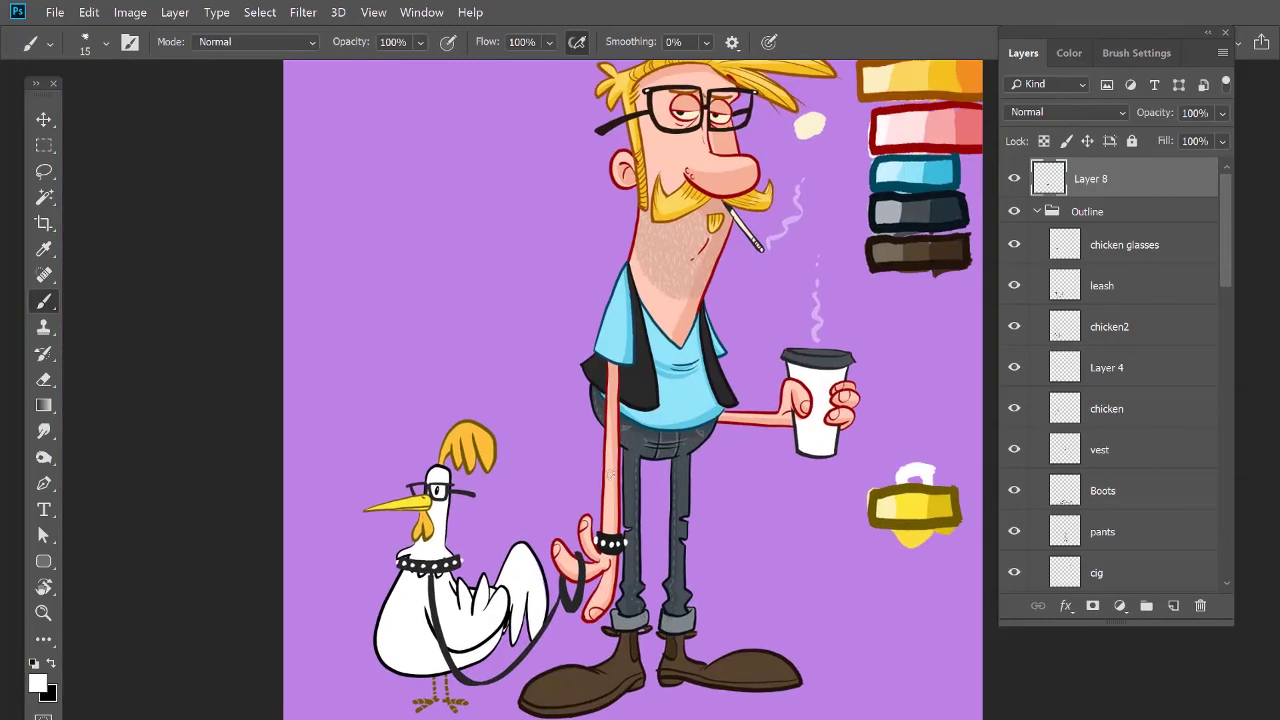
scroll(610, 475, "up", 5)
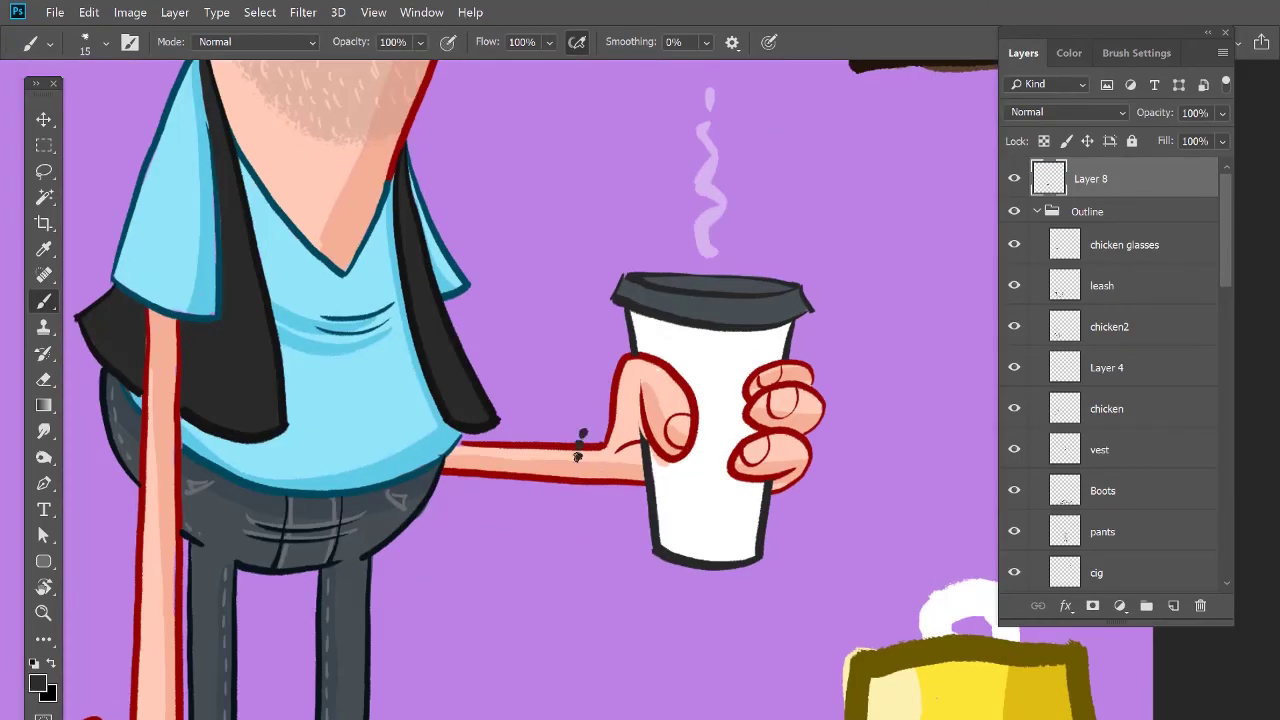
scroll(586, 424, "down", 5)
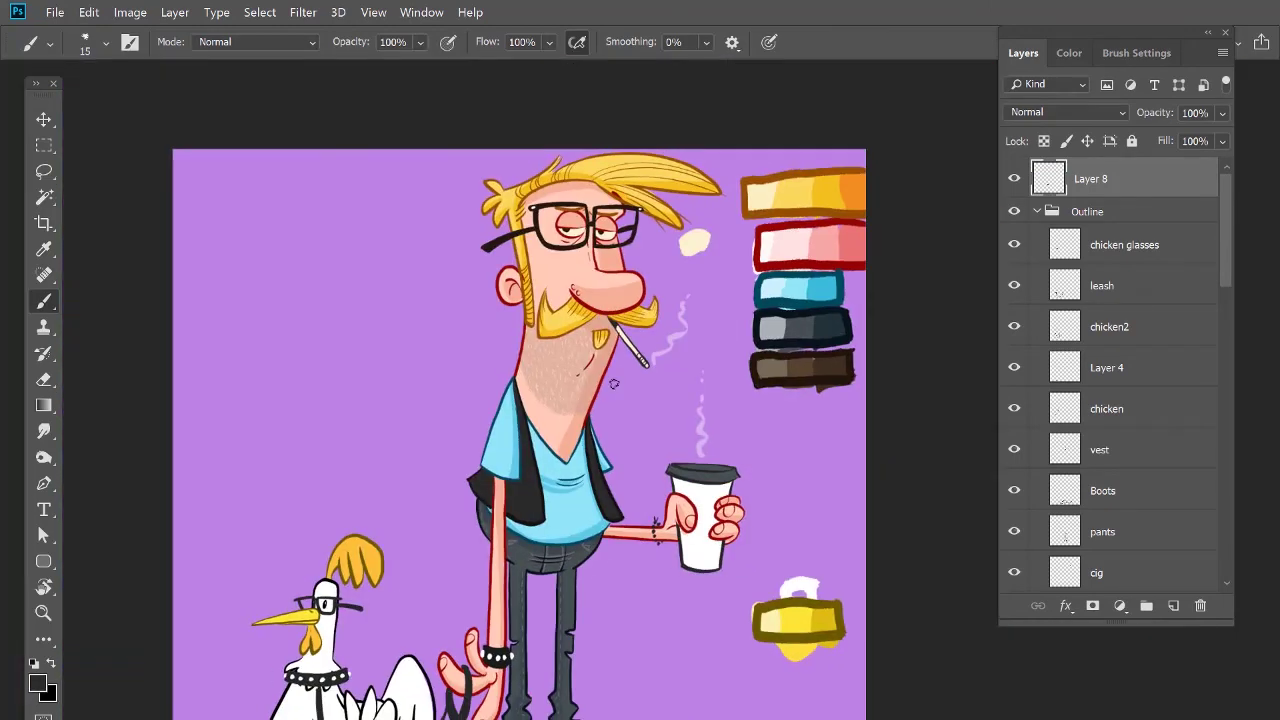
Step: Load the skin fill as a selection and add a layer named "skin highlight" directly above the skin layer
left_click_drag(1226, 238, 1205, 502)
left_click(1050, 478, "ctrl")
key("ctrl+shift+n")
type("skin highlight")
key("Return")
key("ctrl+plus")
key("ctrl+plus")
key("x")
key("ctrl+h")
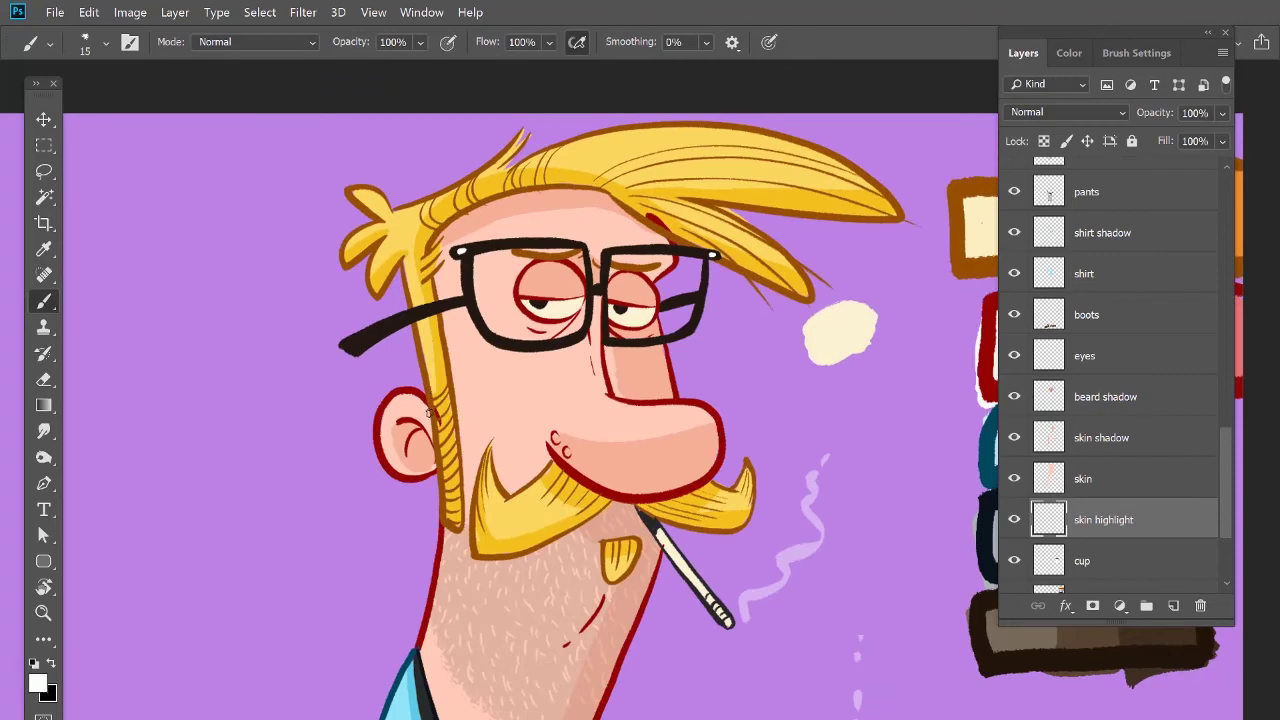
left_click_drag(1100, 519, 1100, 460)
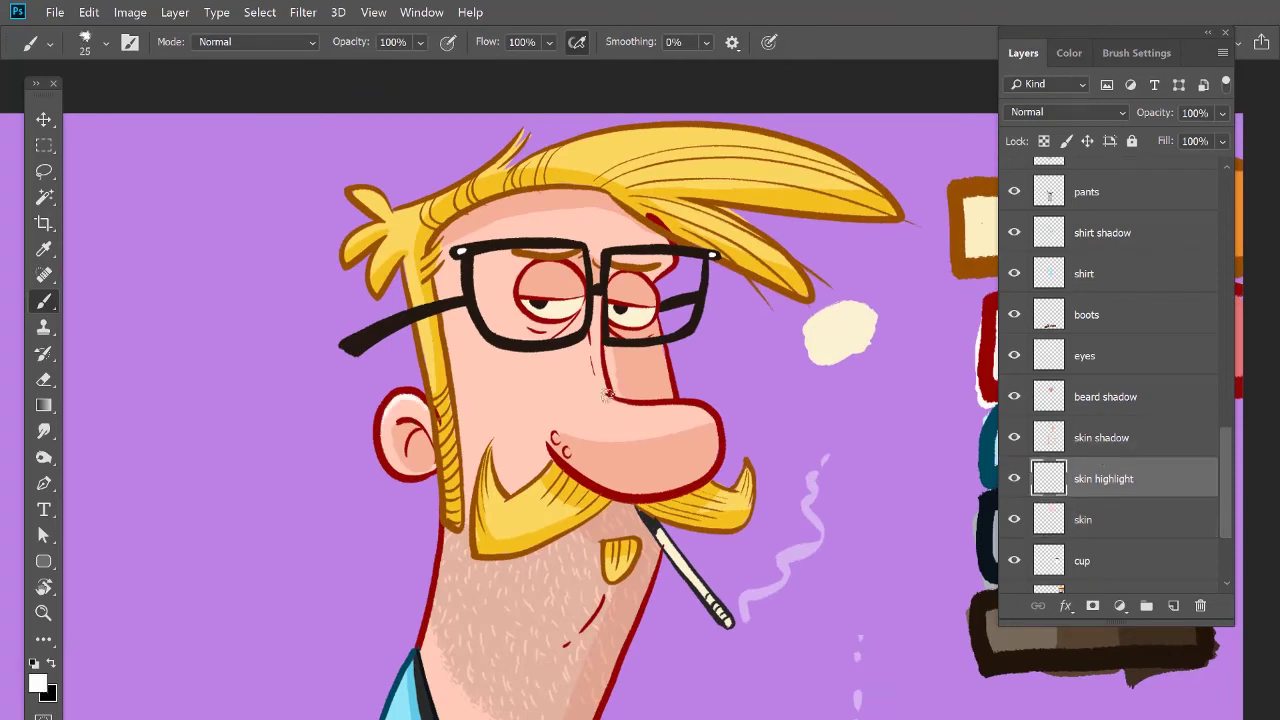
Step: Paint white highlights on the nose, ear, eyelids and neck, and raise the skin highlight layer above the boots layer
left_click_drag(611, 399, 712, 412)
key("ctrl+bracketright")
left_click_drag(657, 325, 678, 395)
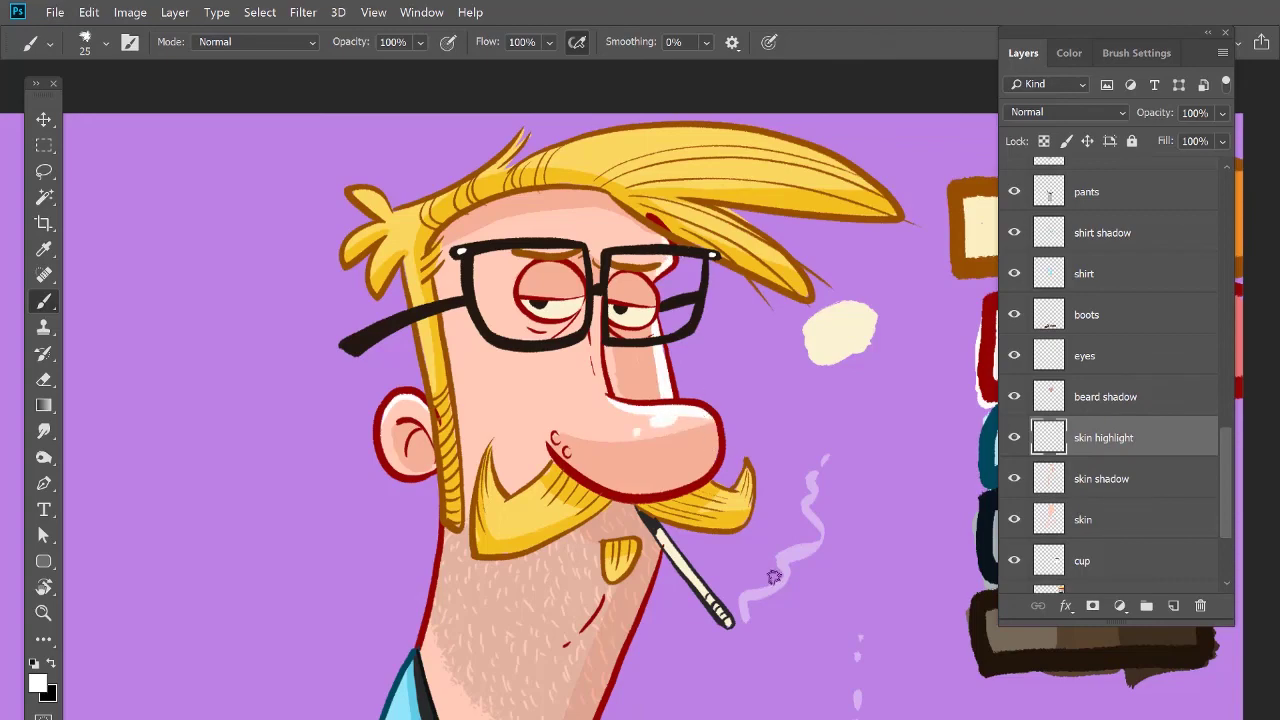
left_click_drag(760, 489, 781, 375)
left_click_drag(467, 418, 446, 542)
key("ctrl+bracketright")
key("ctrl+bracketright")
key("ctrl+bracketright")
mouse_move(764, 445)
left_mouse_down()
mouse_move(781, 384)
mouse_move(774, 440)
left_mouse_up()
left_click_drag(706, 124, 664, 220)
Step: Load the eyes fill as a selection and shade the eyeballs under the lids in a darker beige
key("v")
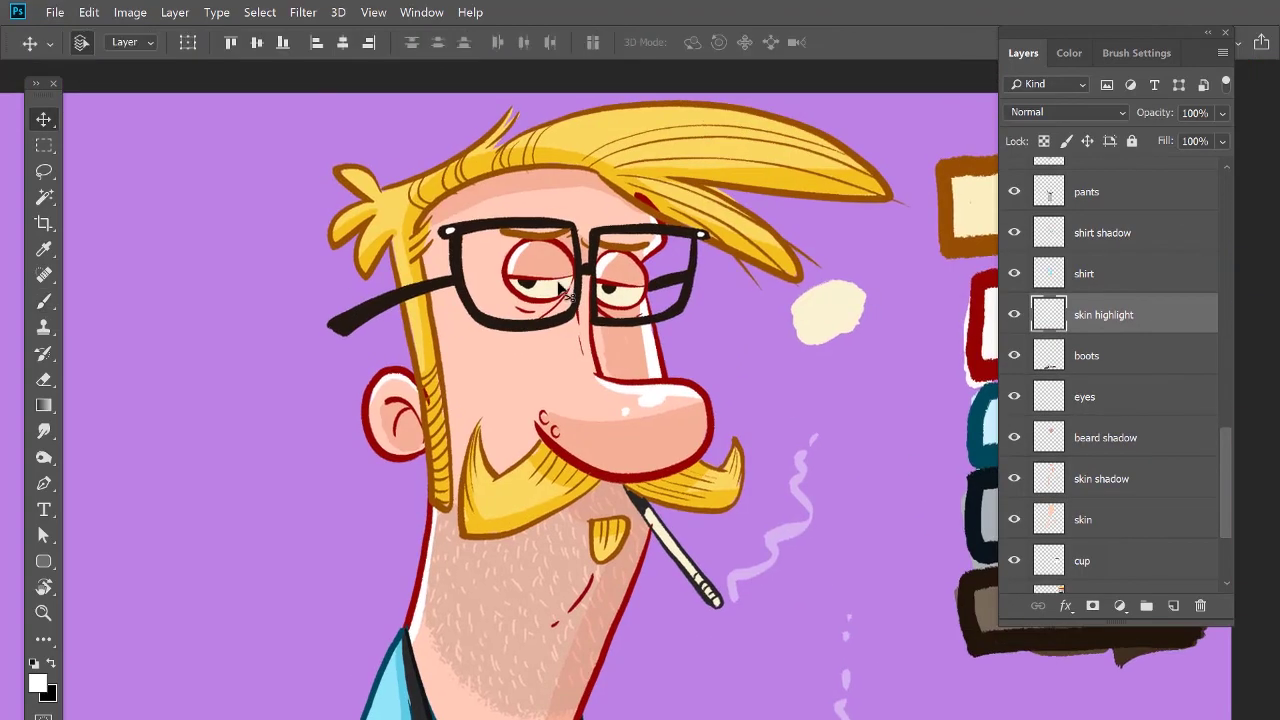
left_click(563, 288, "ctrl")
left_click(1049, 396, "ctrl")
key("b")
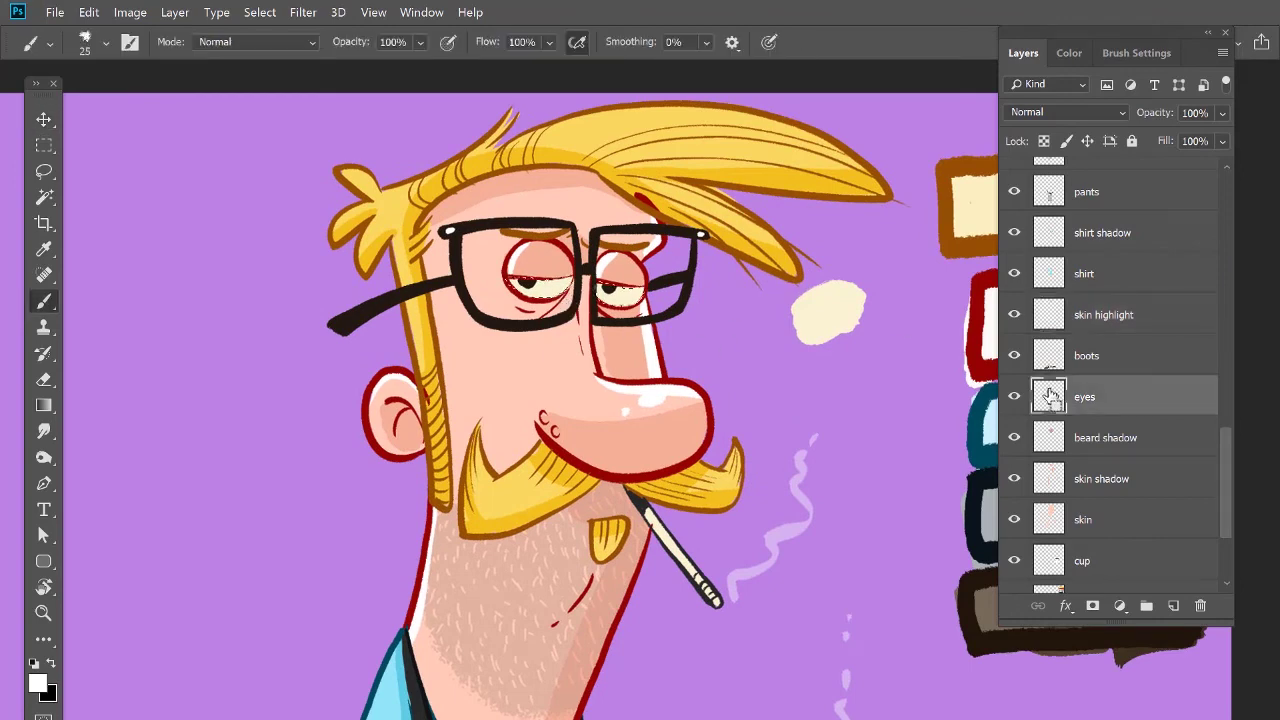
left_click(548, 289, "alt")
left_click(38, 683)
left_click(711, 417)
left_click(1078, 362)
left_click_drag(568, 281, 513, 262)
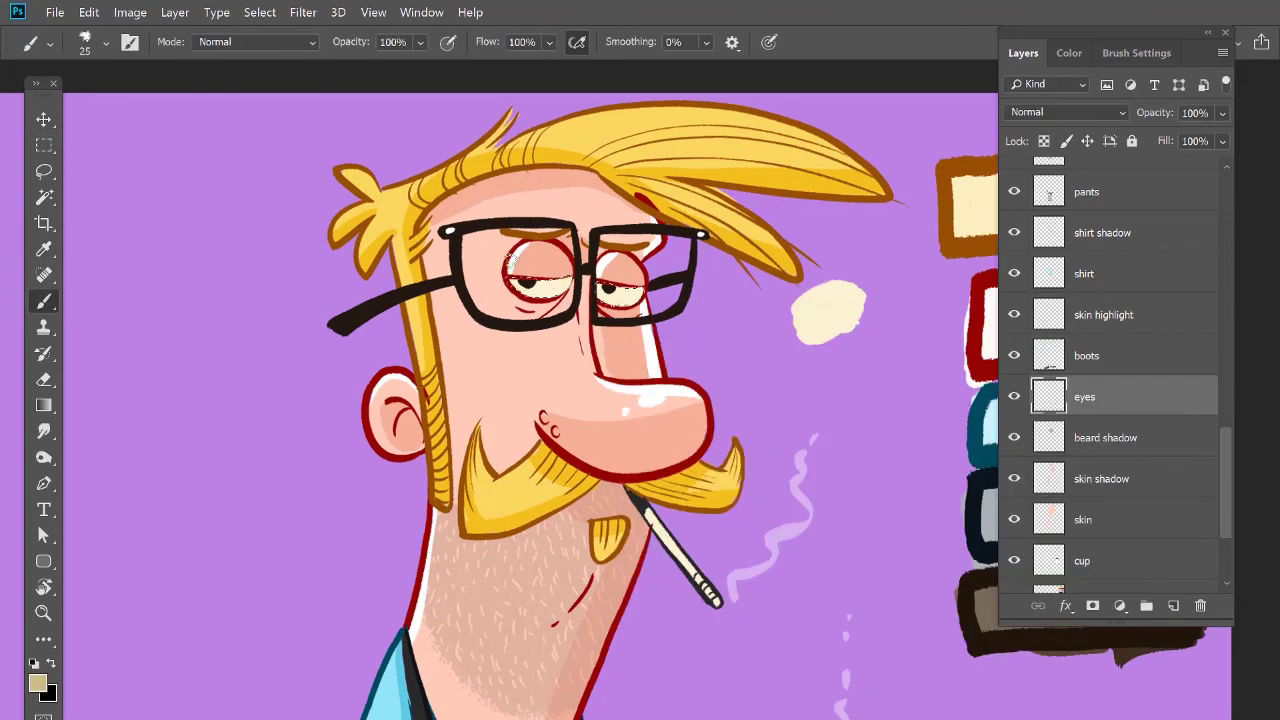
mouse_move(600, 284)
left_mouse_down()
mouse_move(632, 258)
mouse_move(652, 289)
mouse_move(615, 290)
left_mouse_up()
Step: Add white glints to both eyeballs with a smaller brush, deselect, and repaint the pupils in the glasses' black
left_click(648, 303, "alt")
key("bracketleft")
key("bracketleft")
key("bracketleft")
left_click(525, 280)
scroll(549, 212, "up", 5)
key("ctrl+d")
left_click(447, 545, "alt")
mouse_move(515, 403)
left_mouse_down()
mouse_move(470, 497)
mouse_move(506, 425)
left_mouse_up()
left_click_drag(736, 414, 722, 430)
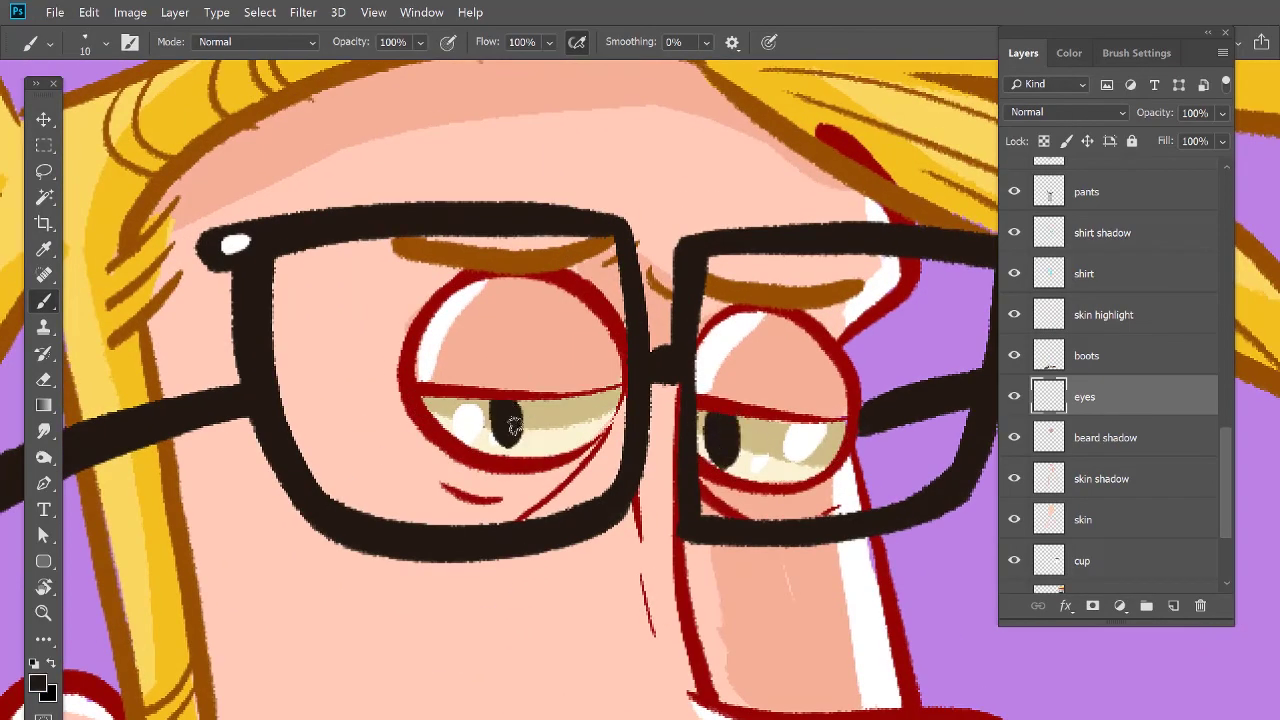
scroll(508, 443, "down", 5)
Step: Load the hair fill as a selection and add a layer named "hair highlight" in Overlay mode above it
key("v")
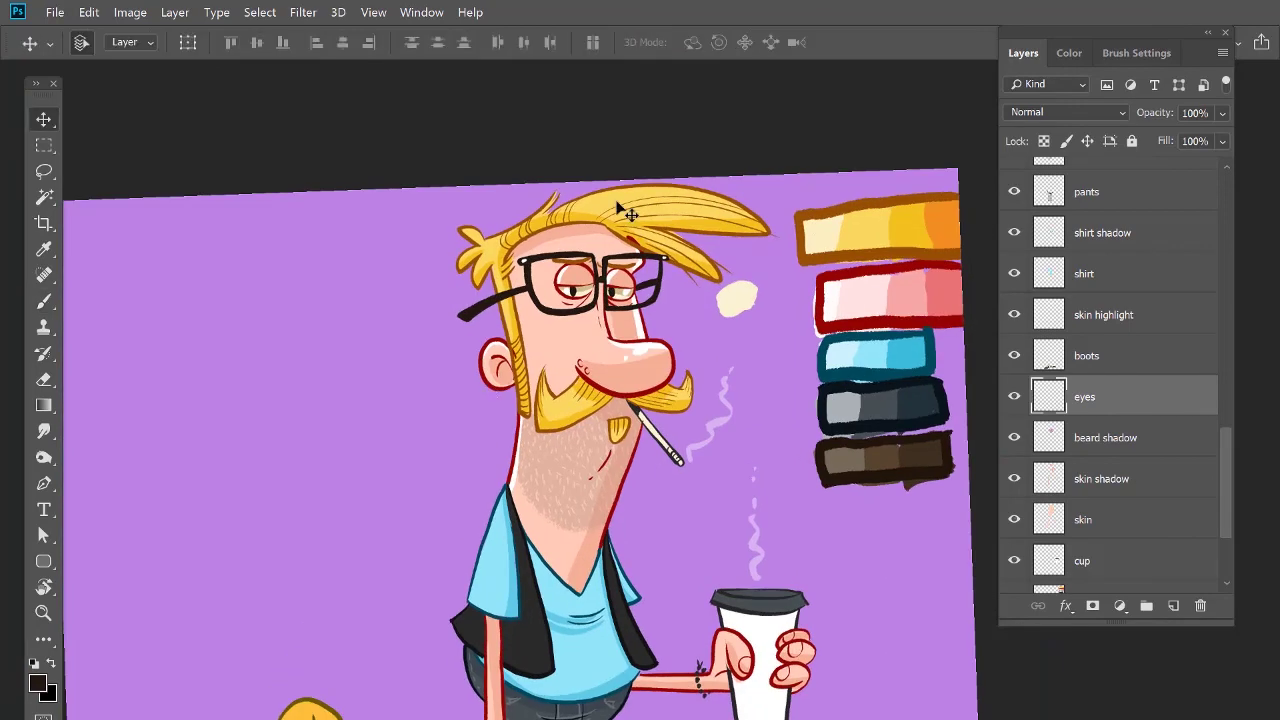
left_click(613, 204, "ctrl")
left_click(1105, 180, "ctrl")
left_click(1090, 301)
key("b")
left_click_drag(717, 323, 703, 395)
key("ctrl+shift+n")
type("hair highlight")
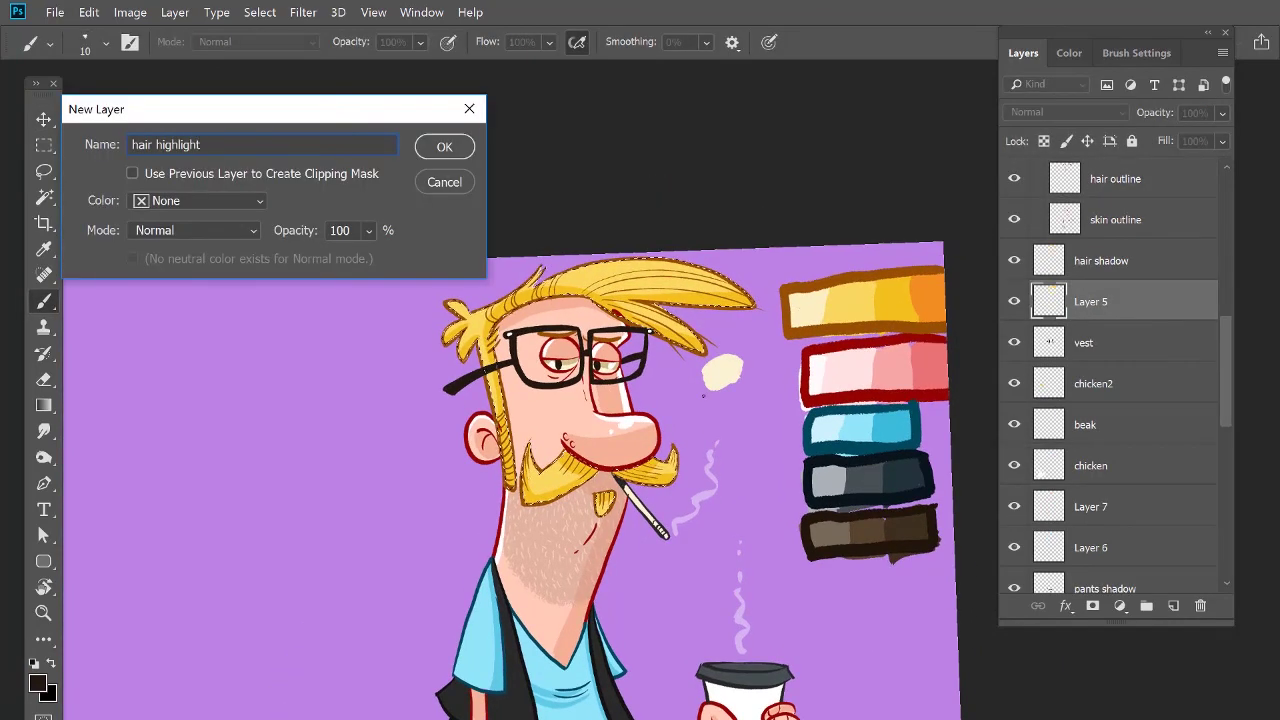
left_click(250, 230)
left_click(155, 466)
left_click(470, 147)
Step: Brighten the hair and moustache with a white-to-transparent gradient on the hair highlight layer
key("g")
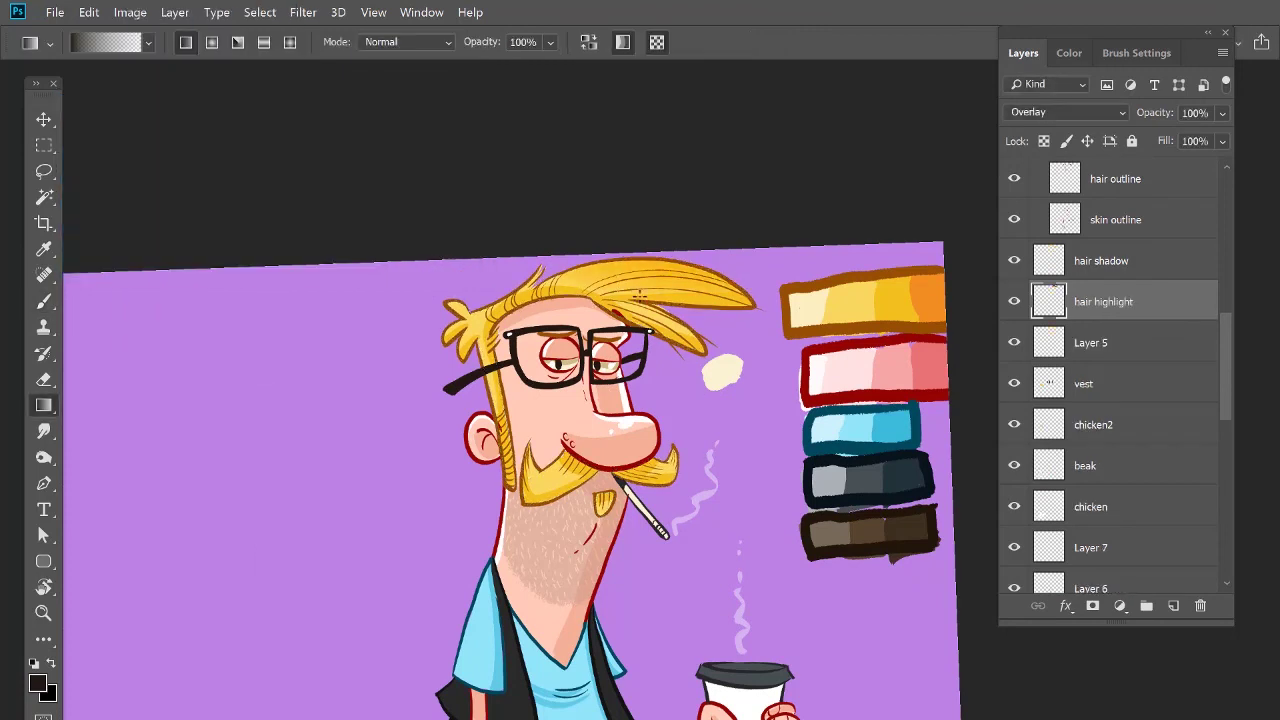
key("x")
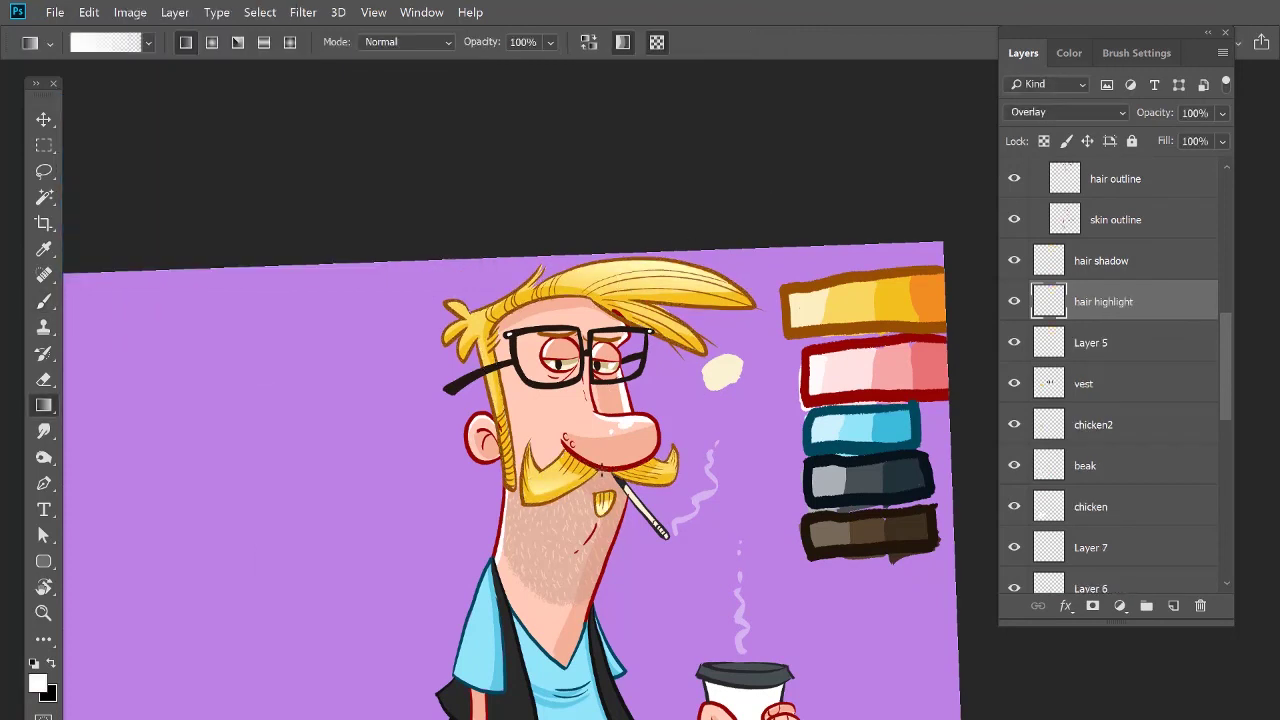
scroll(557, 398, "down", 3)
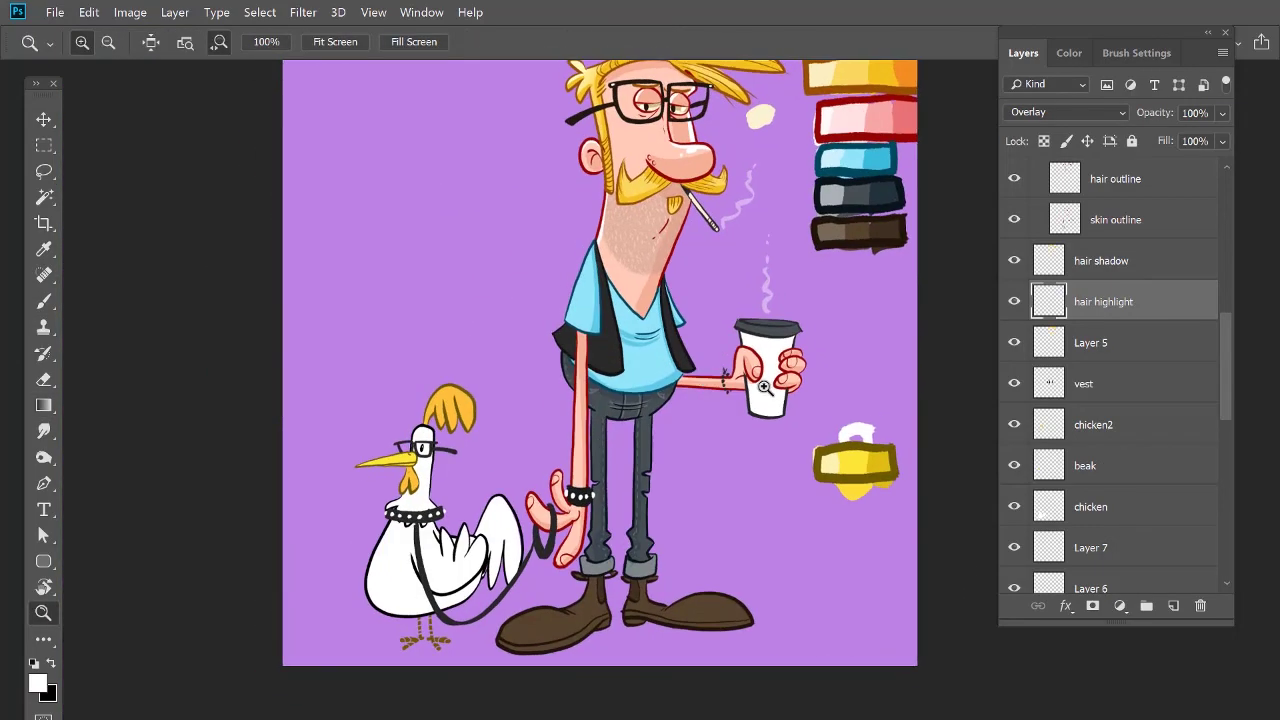
Step: Load the chicken fill as a selection, choose a pale blue, and add a layer named "chicken shadow" above it
left_click_drag(480, 600, 569, 541)
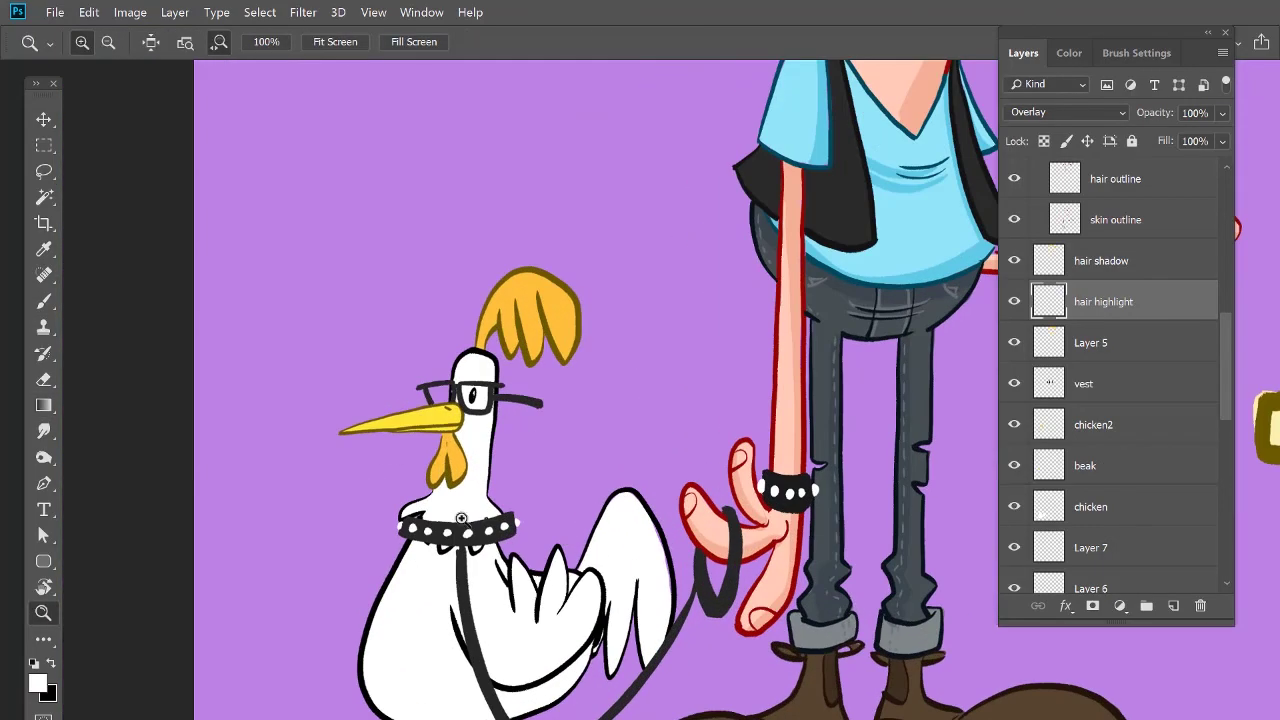
key("v")
left_click(453, 590, "ctrl")
left_click(1049, 512, "ctrl")
key("b")
left_click(38, 684)
left_click(900, 477)
left_click(667, 381)
left_click(1090, 363)
key("ctrl+shift+n")
type("chicken shadow")
key("Return")
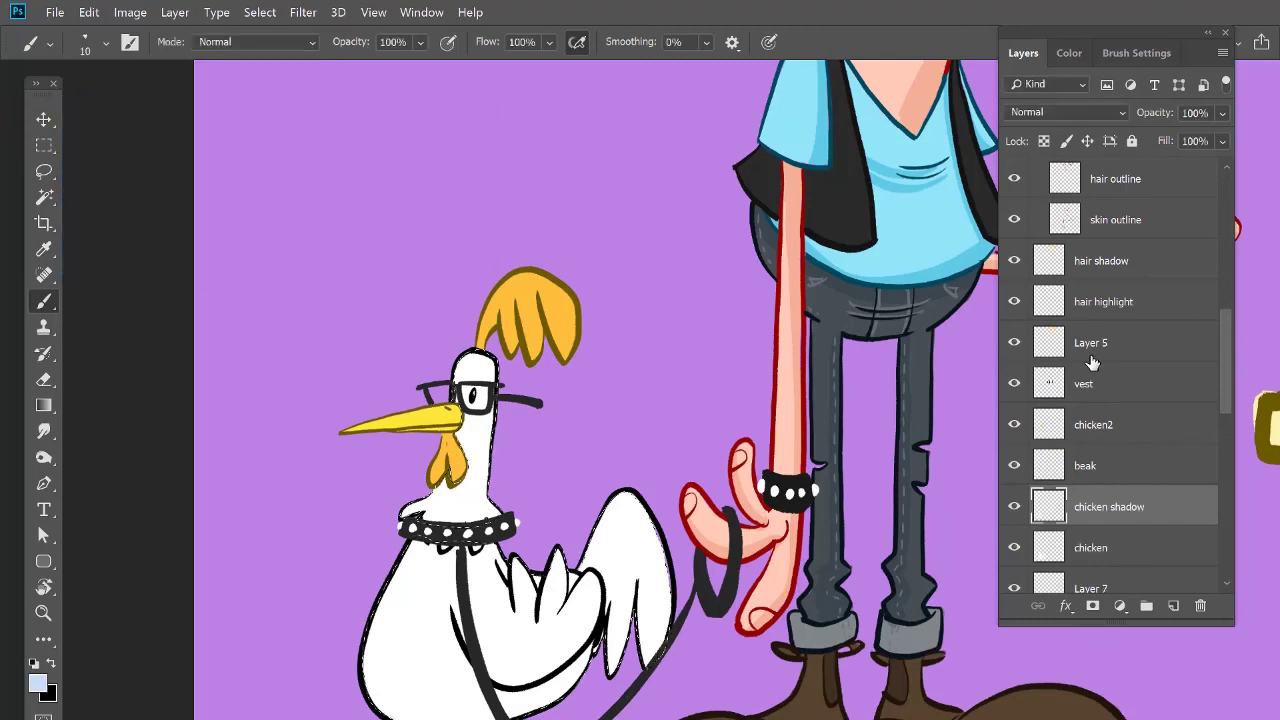
Step: Shade the chicken's eye, neck below the collar, wing, tail and belly in pale blue with a size 35 brush
key("bracketright")
key("bracketright")
key("bracketright")
key("bracketright")
key("bracketright")
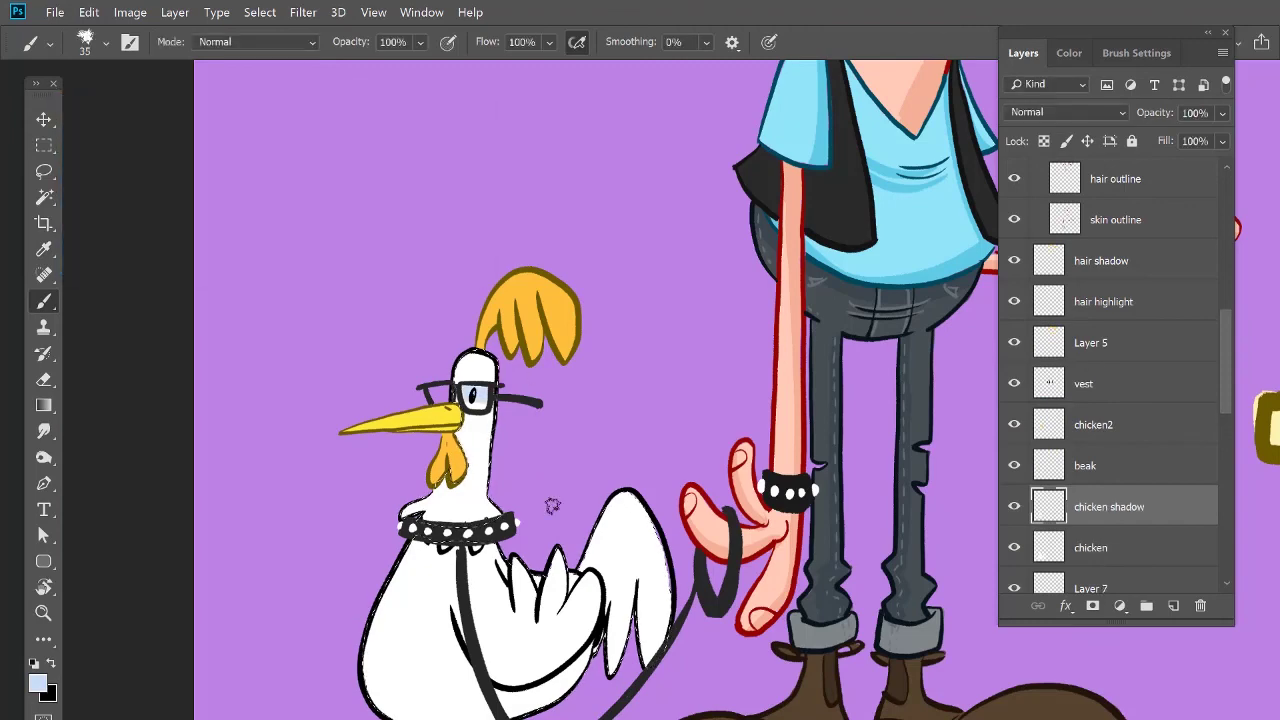
left_click_drag(482, 548, 406, 546)
key("ctrl+h")
left_click_drag(668, 543, 698, 397)
left_click_drag(490, 467, 603, 528)
left_click_drag(627, 432, 603, 505)
left_click_drag(592, 407, 589, 457)
mouse_move(536, 569)
left_mouse_down()
mouse_move(405, 558)
mouse_move(476, 706)
left_mouse_up()
Step: Load the comb and wattle fill as a selection and add a layer named "chicken highlight2" in Overlay mode
left_click(428, 266, "ctrl")
left_click(1046, 416, "ctrl")
left_click_drag(545, 318, 551, 388)
key("ctrl+shift+n")
type("chicken highlight2")
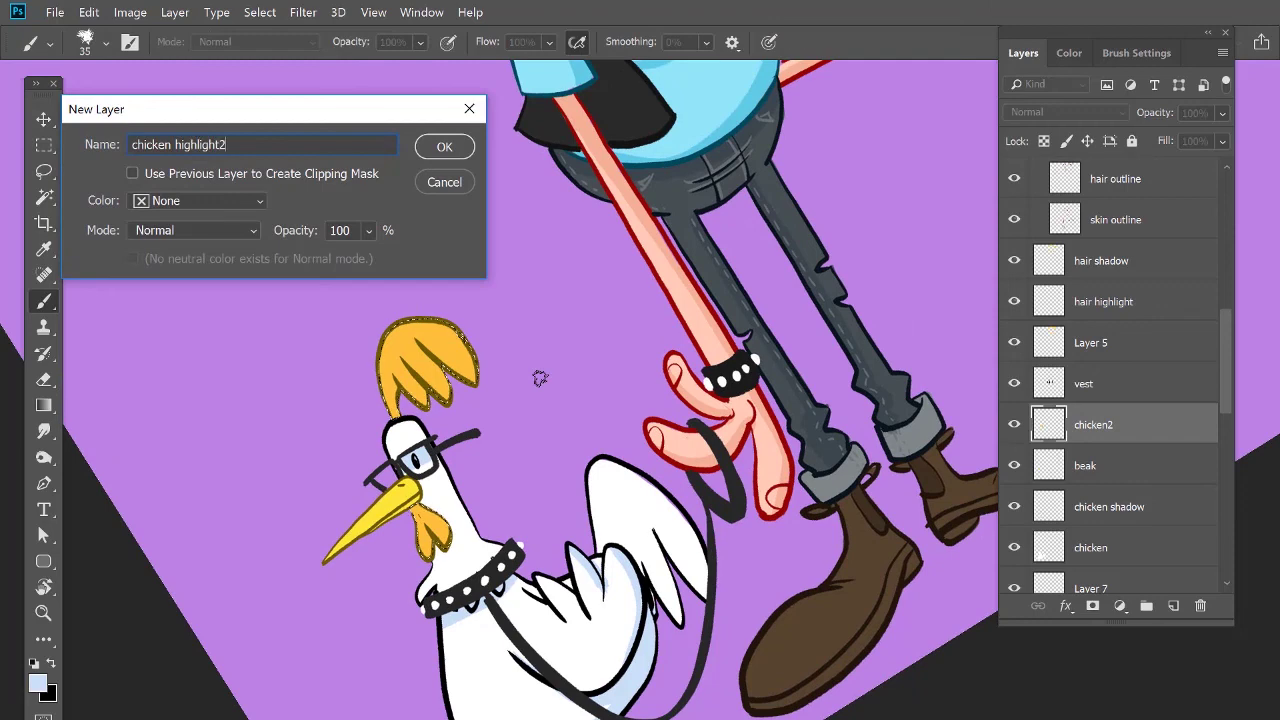
left_click(197, 231)
left_click(190, 438)
key("Return")
Step: Paint white highlights on the chicken's comb and wattle, and show the whole drawing in full-screen mode
key("d")
key("x")
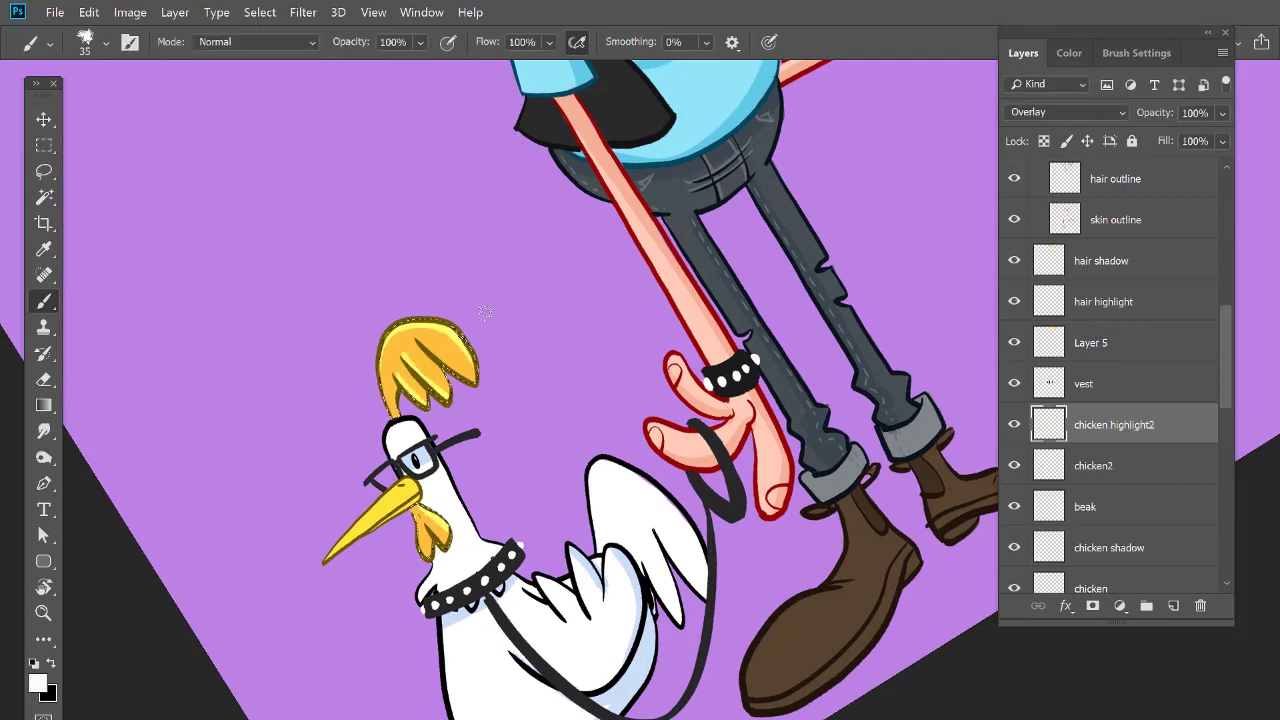
key("Escape")
key("ctrl+minus")
key("ctrl+minus")
scroll(485, 313, "right", 2)
key("f")
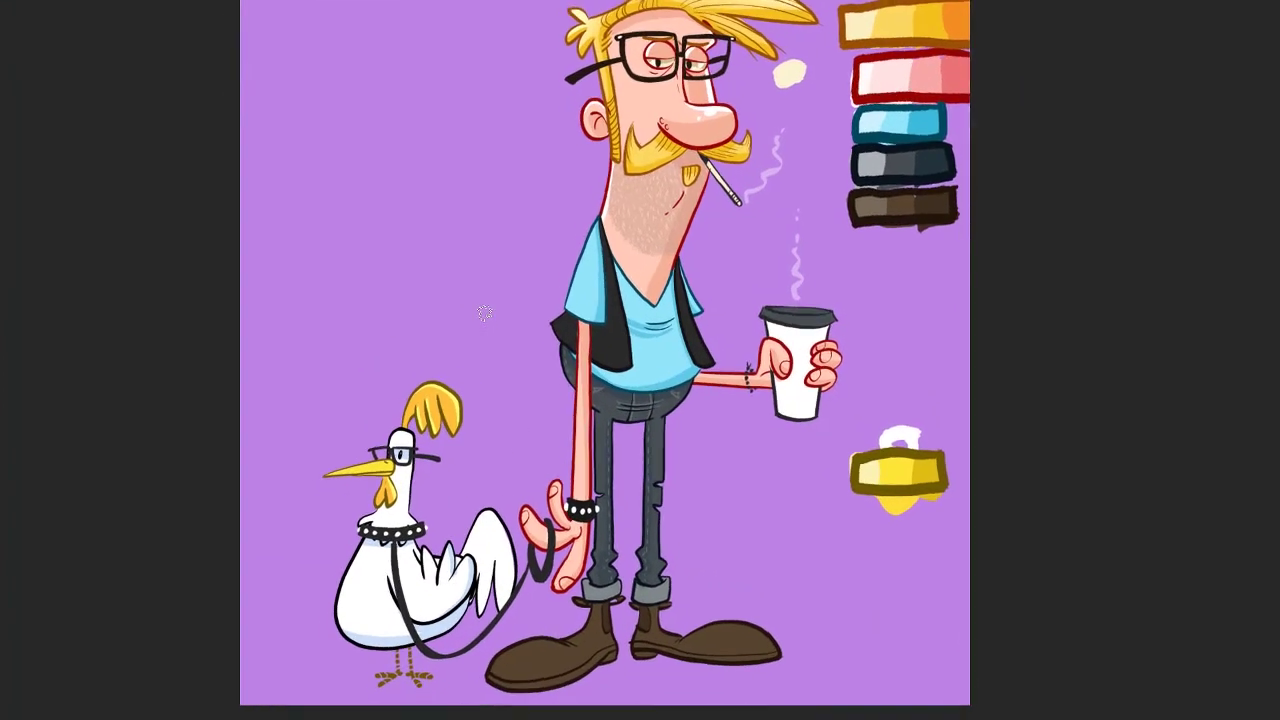